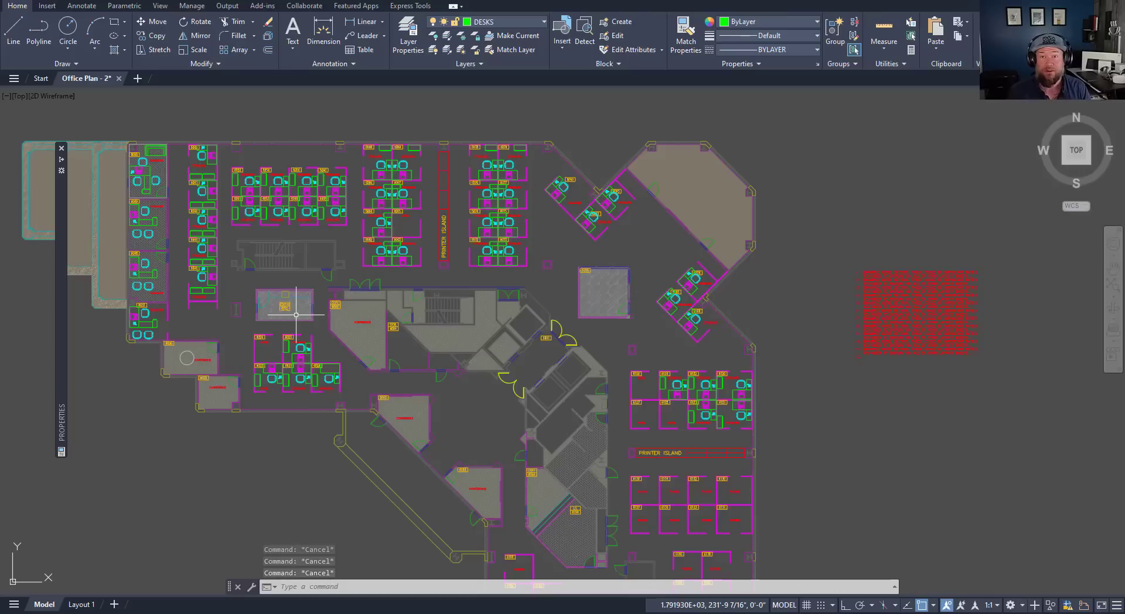
Step: Run XLIST on the thin exterior wall line below cubicles 6020–6022 and dismiss its nested-object details
{"action": "middle_click_drag", "start_coordinate": [309, 269], "coordinate": [314, 252]}
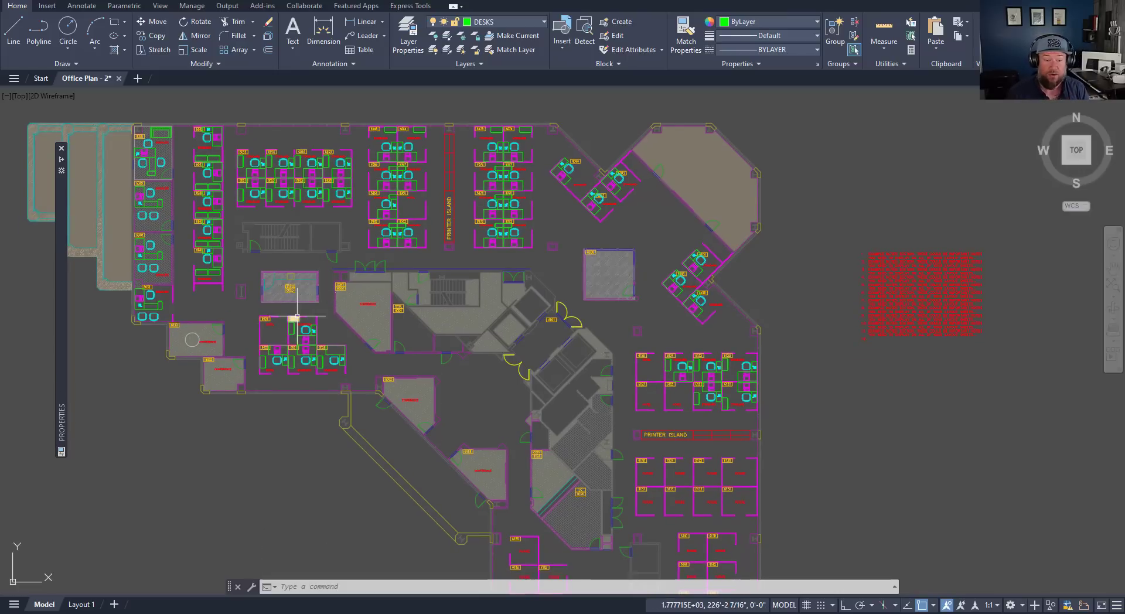
{"action": "middle_click_drag", "start_coordinate": [294, 313], "coordinate": [300, 296]}
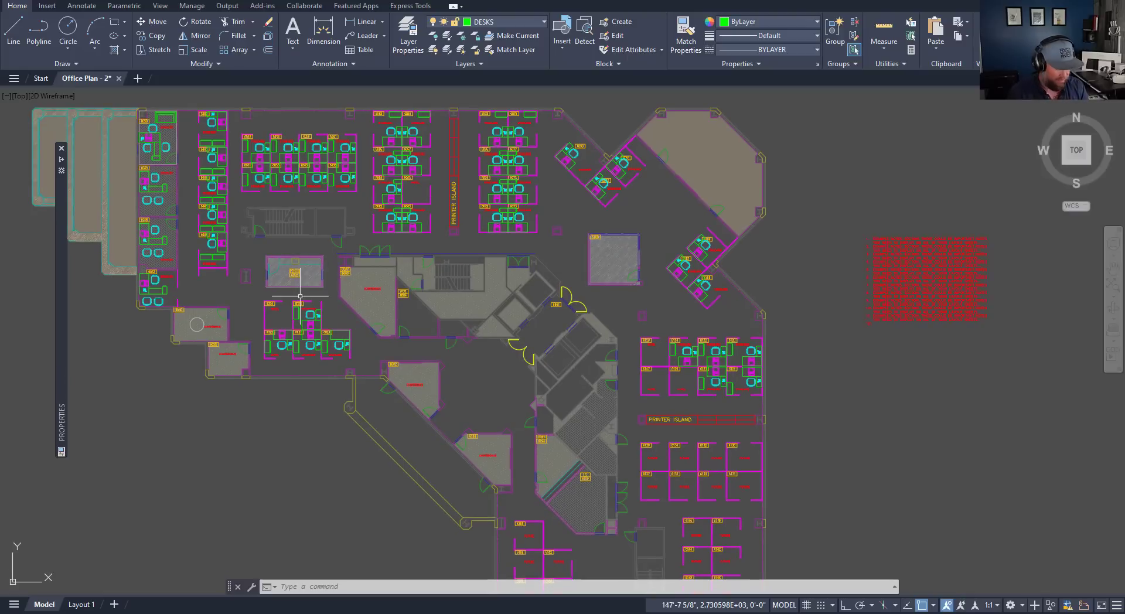
{"action": "type", "text": "XLIST"}
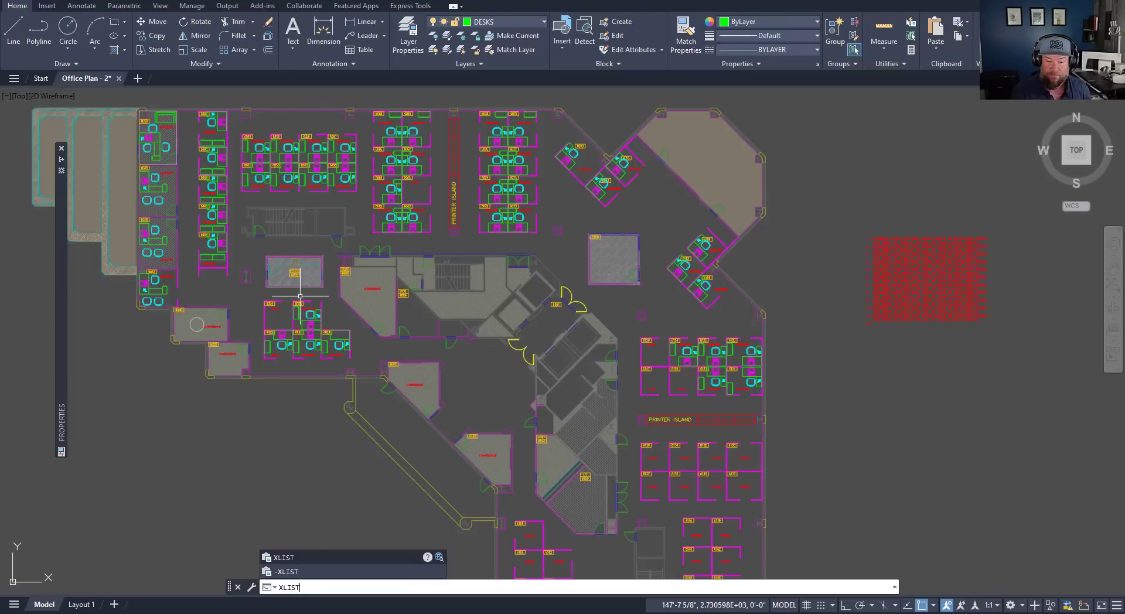
{"action": "key", "text": "Return"}
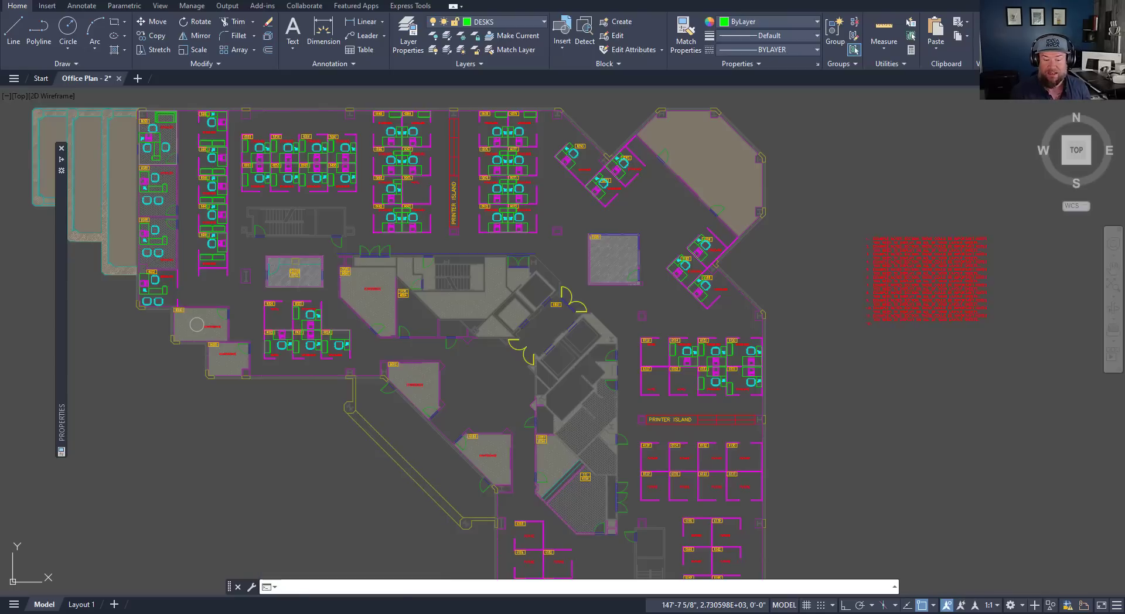
{"action": "scroll", "coordinate": [301, 300], "scroll_direction": "up", "scroll_amount": 3}
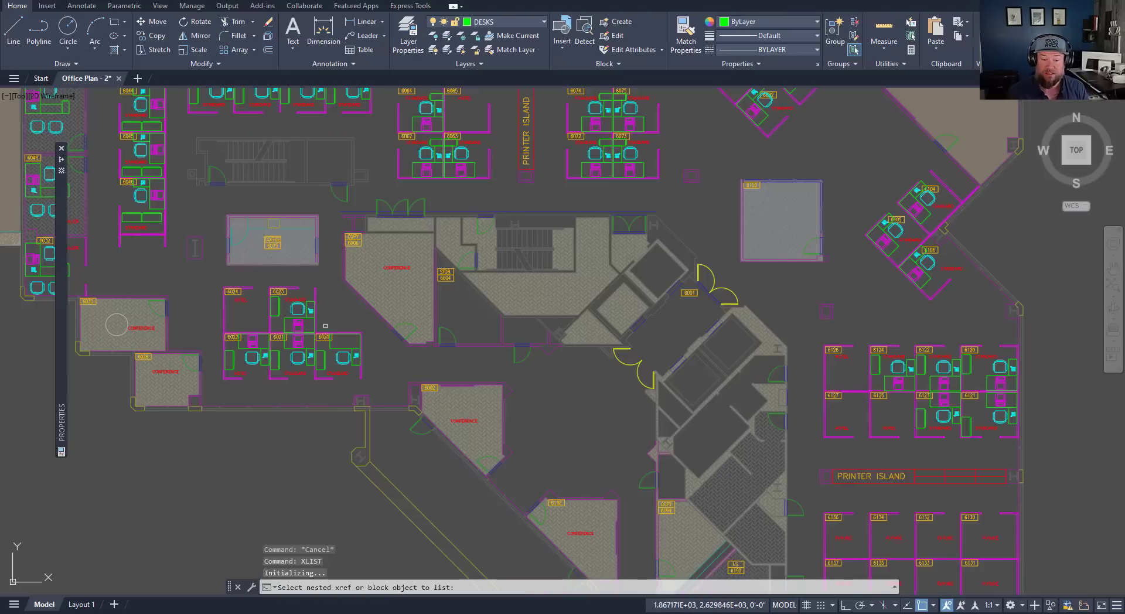
{"action": "scroll", "coordinate": [398, 302], "scroll_direction": "up", "scroll_amount": 2}
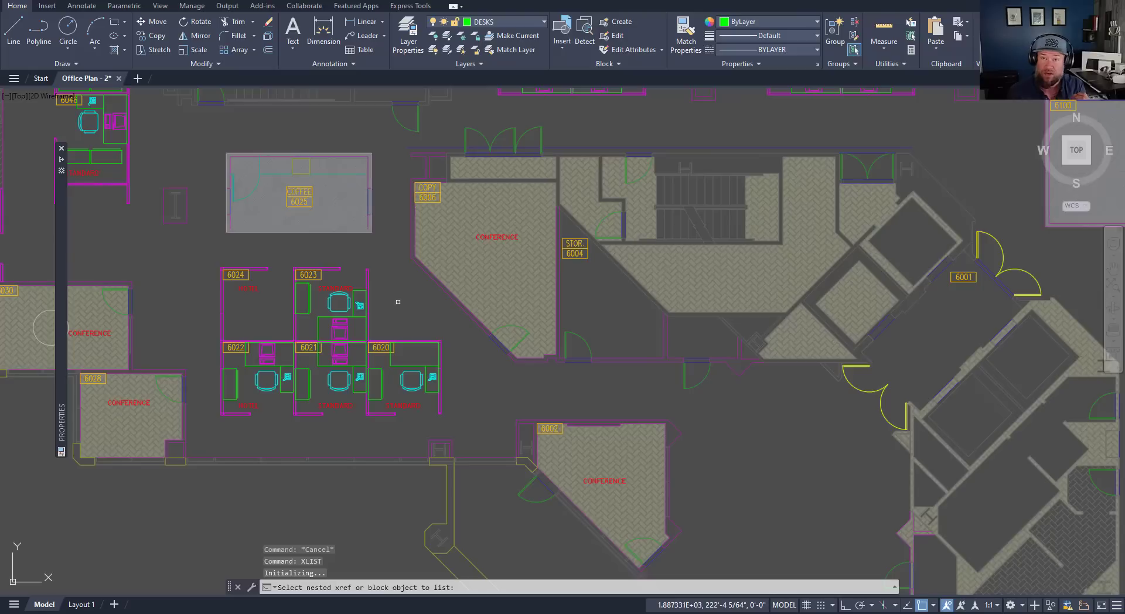
{"action": "middle_click_drag", "start_coordinate": [398, 302], "coordinate": [395, 253]}
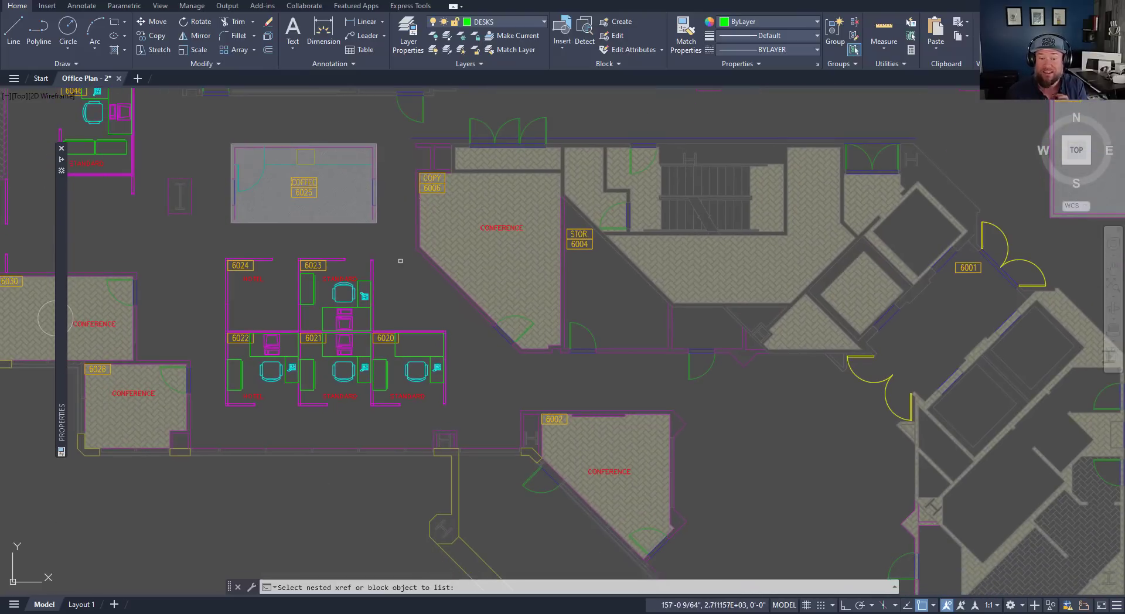
{"action": "middle_click_drag", "start_coordinate": [311, 443], "coordinate": [336, 345]}
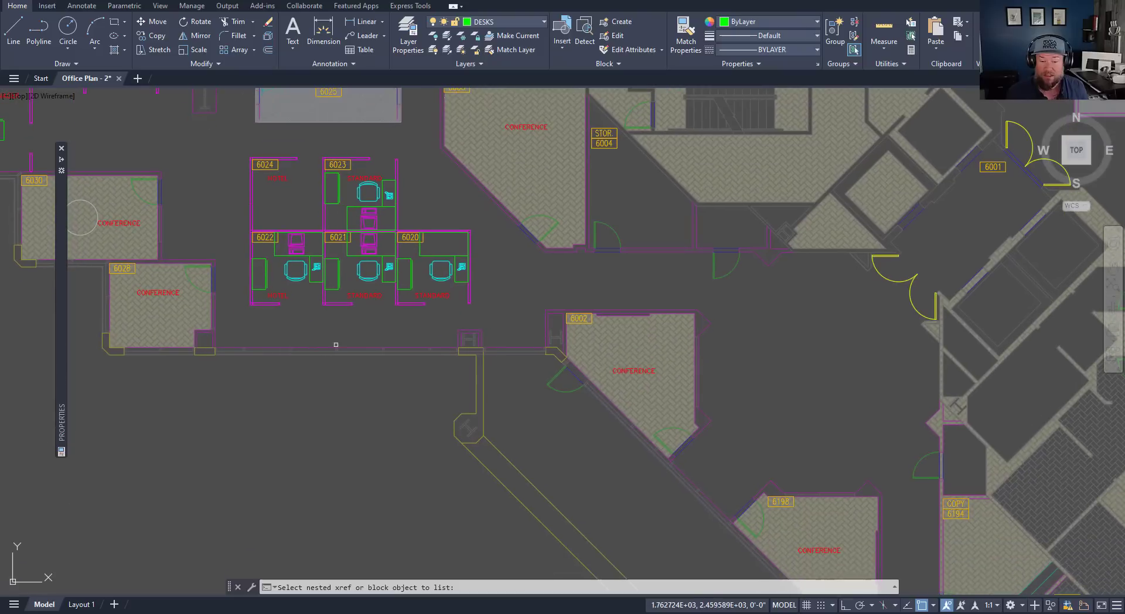
{"action": "scroll", "coordinate": [433, 356], "scroll_direction": "up", "scroll_amount": 4}
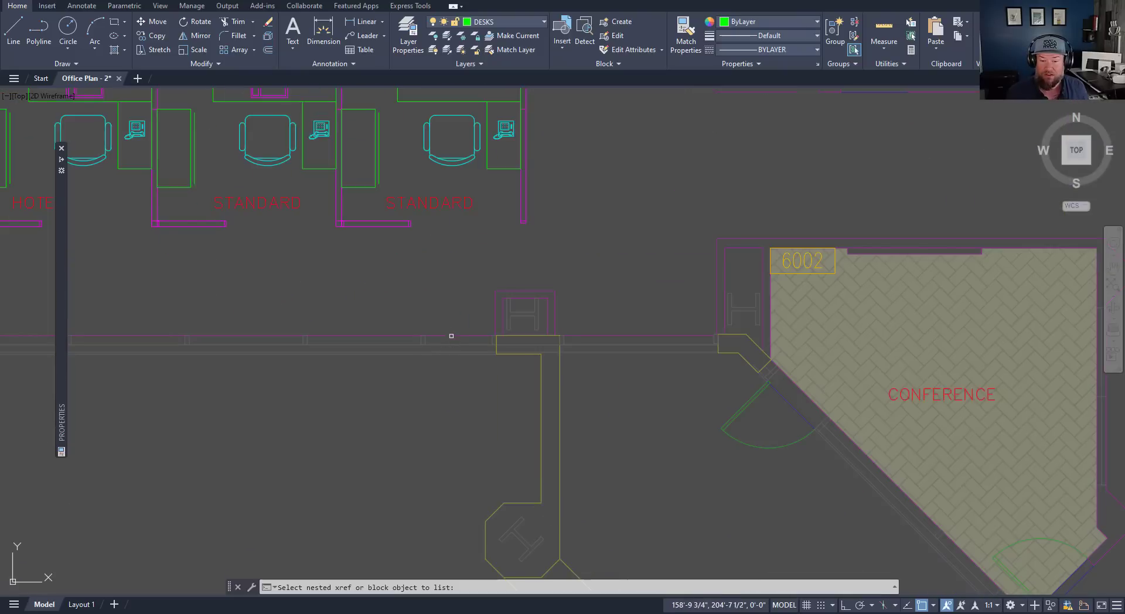
{"action": "left_click", "coordinate": [452, 336]}
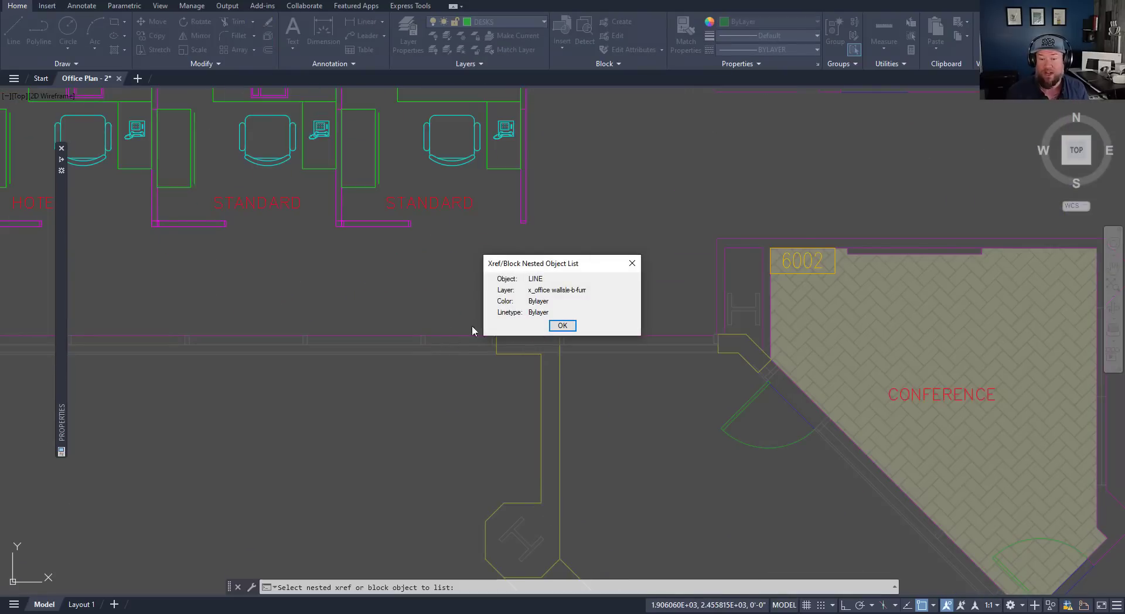
{"action": "left_click_drag", "start_coordinate": [567, 265], "coordinate": [413, 243]}
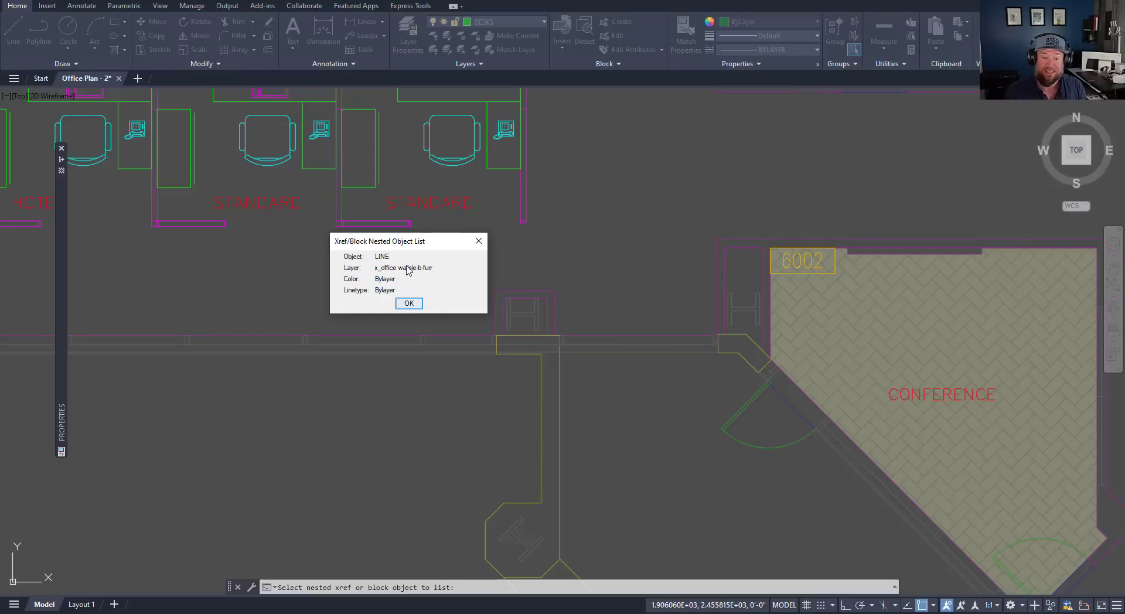
{"action": "left_click", "coordinate": [402, 305]}
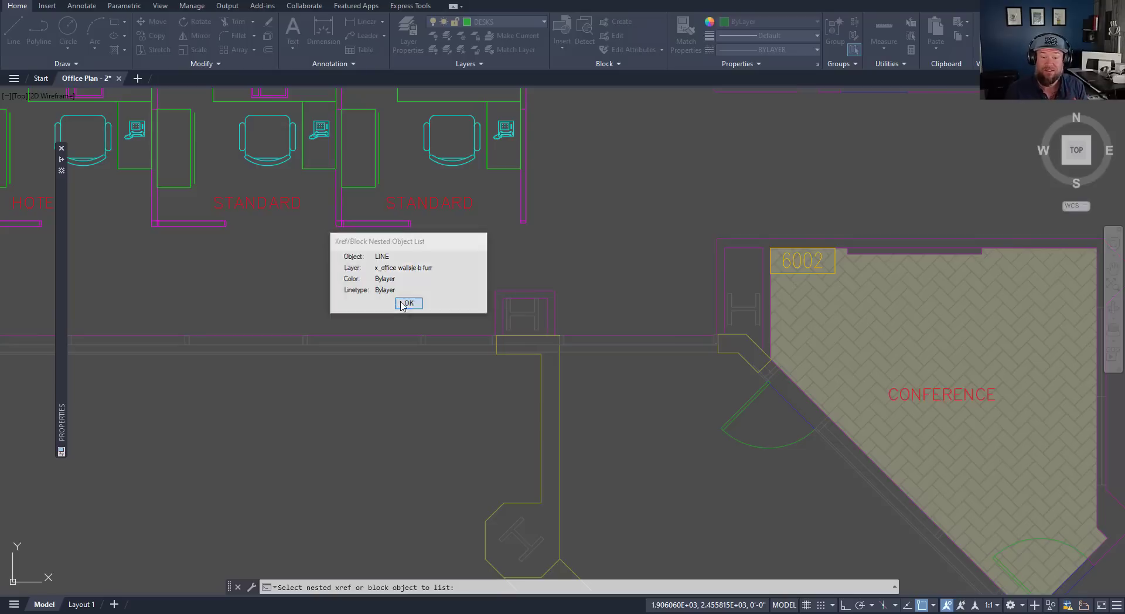
Step: Select the external reference containing the exterior wall to view its extent, and clear the selection
{"action": "left_click", "coordinate": [407, 335]}
{"action": "scroll", "coordinate": [346, 324], "scroll_direction": "down", "scroll_amount": 2}
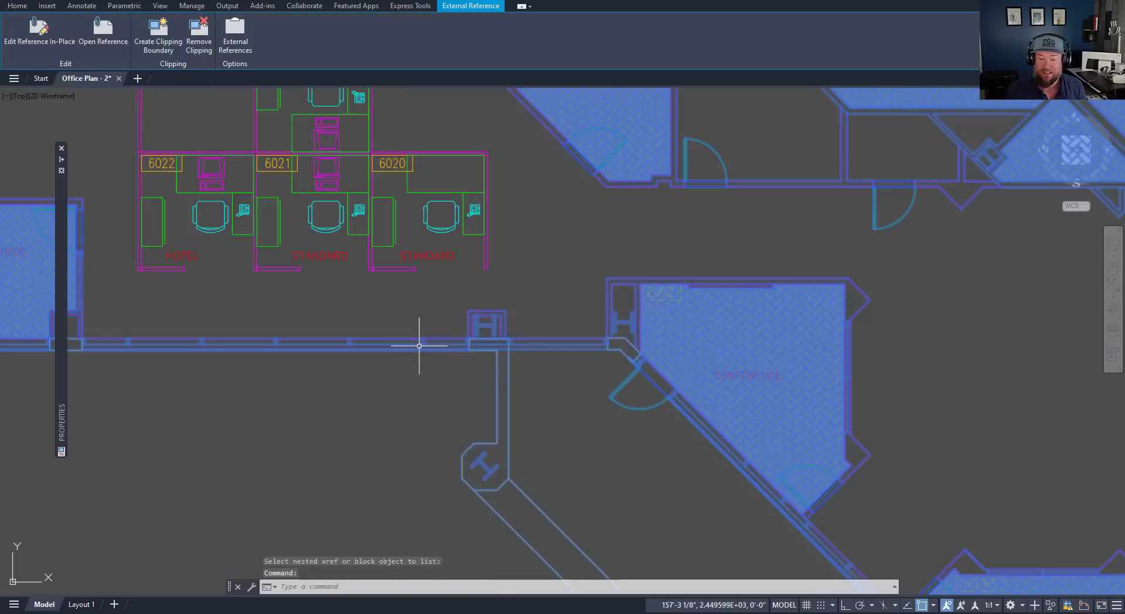
{"action": "scroll", "coordinate": [359, 304], "scroll_direction": "down", "scroll_amount": 2}
{"action": "middle_click_drag", "start_coordinate": [395, 369], "coordinate": [530, 428]}
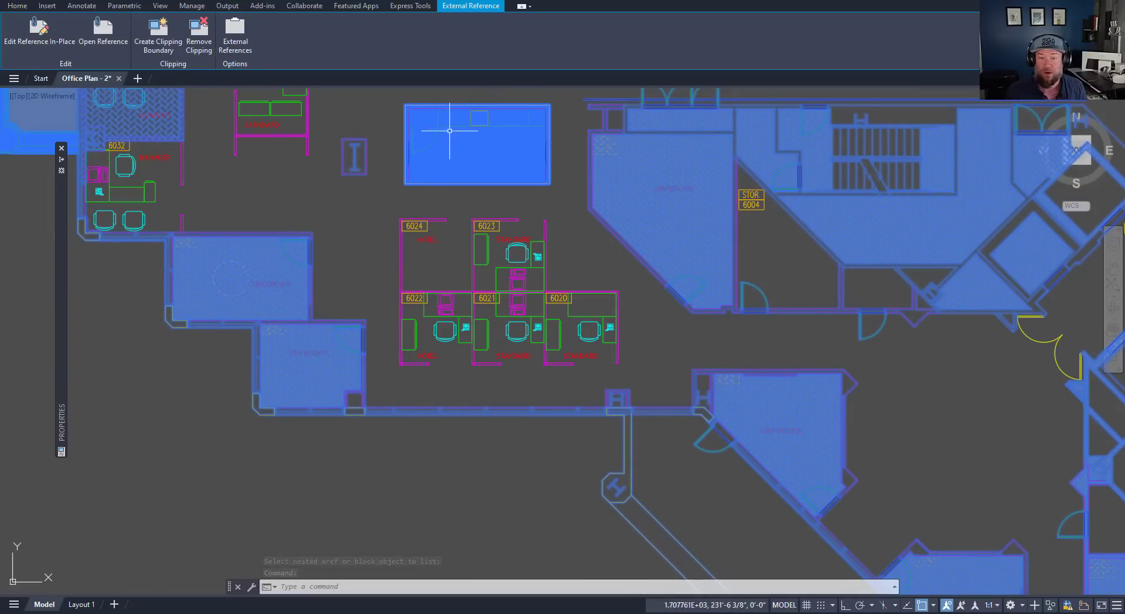
{"action": "key", "text": "Escape"}
Step: Select the chair block in cubicle 6022 to check its layer, and clear the selection
{"action": "scroll", "coordinate": [474, 265], "scroll_direction": "up", "scroll_amount": 2}
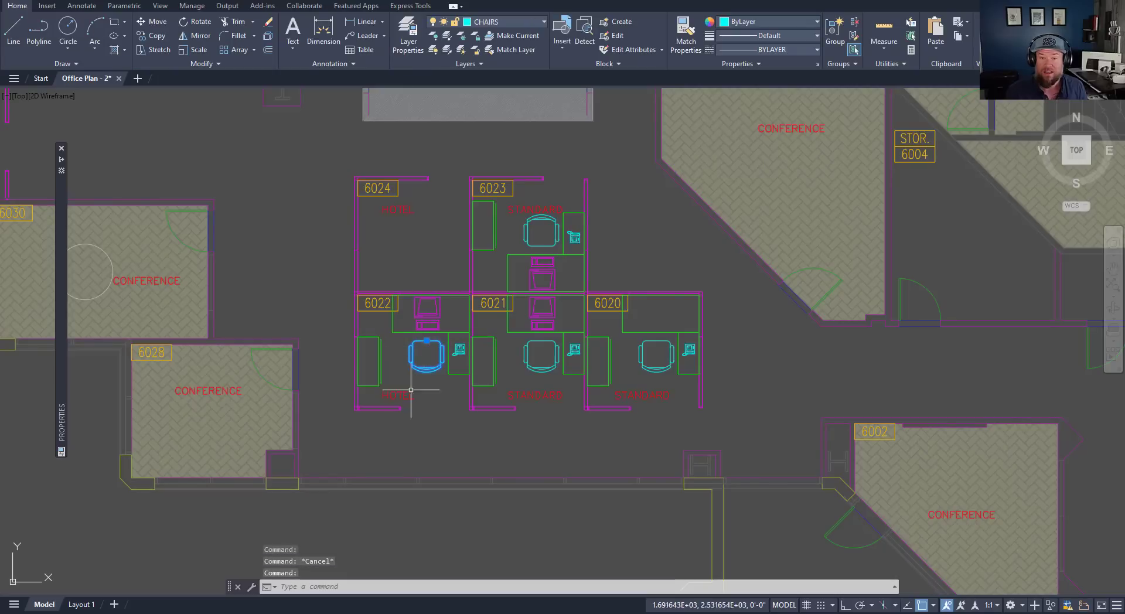
{"action": "left_click", "coordinate": [423, 351]}
{"action": "scroll", "coordinate": [440, 370], "scroll_direction": "up", "scroll_amount": 2}
{"action": "middle_click_drag", "start_coordinate": [447, 354], "coordinate": [415, 361]}
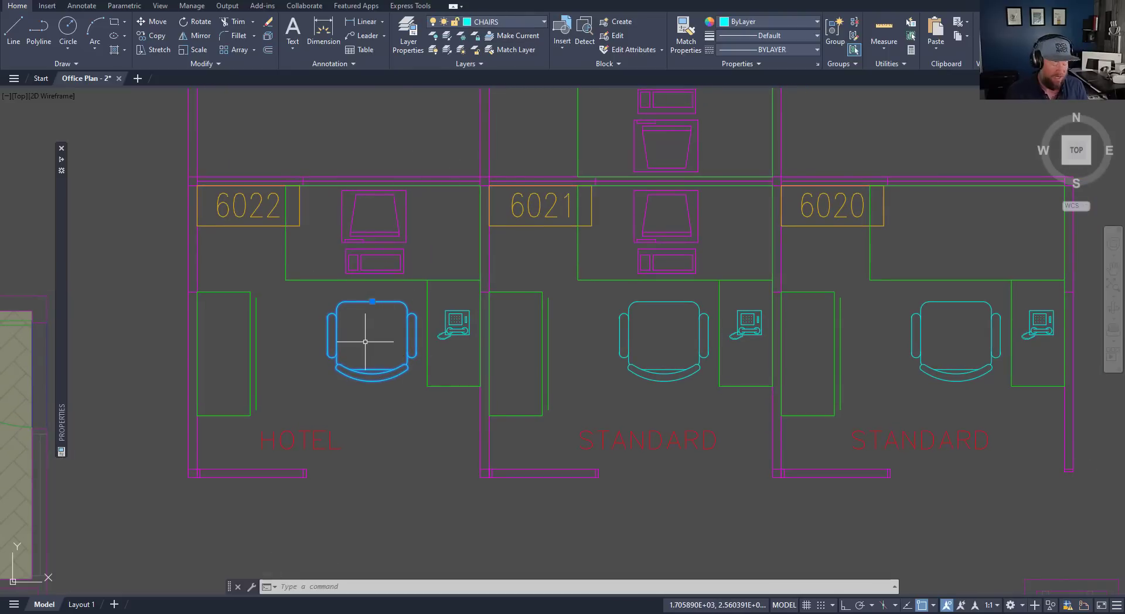
{"action": "key", "text": "Escape"}
{"action": "key", "text": "Escape"}
Step: Run XLIST on the backrest arc of the chair in cubicle 6022 and dismiss its nested-object details
{"action": "type", "text": "XLISR"}
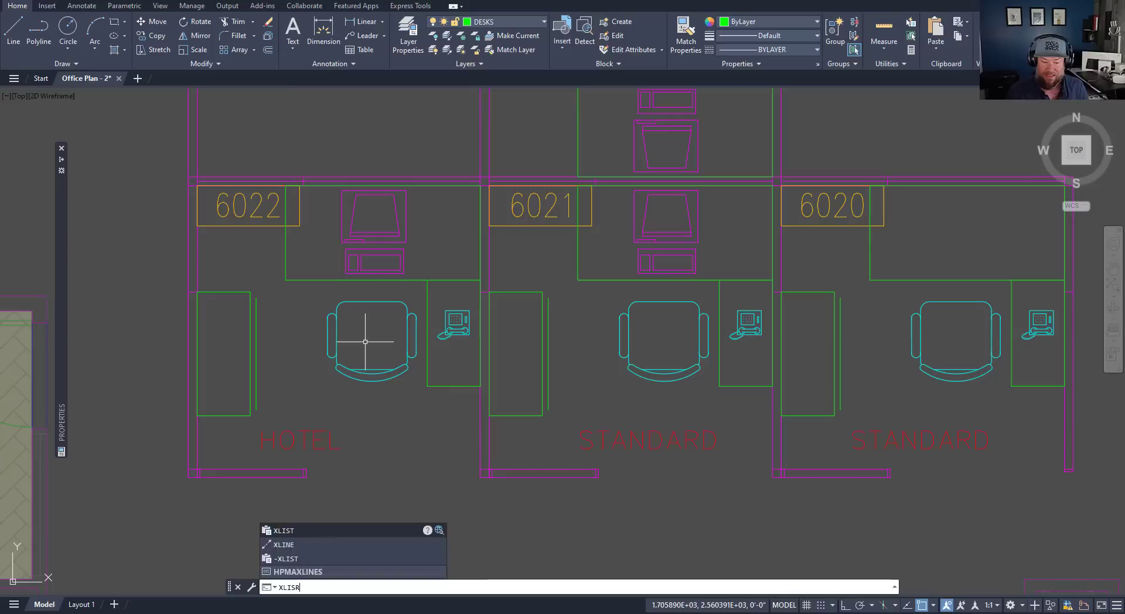
{"action": "key", "text": "Return"}
{"action": "type", "text": "XLIST"}
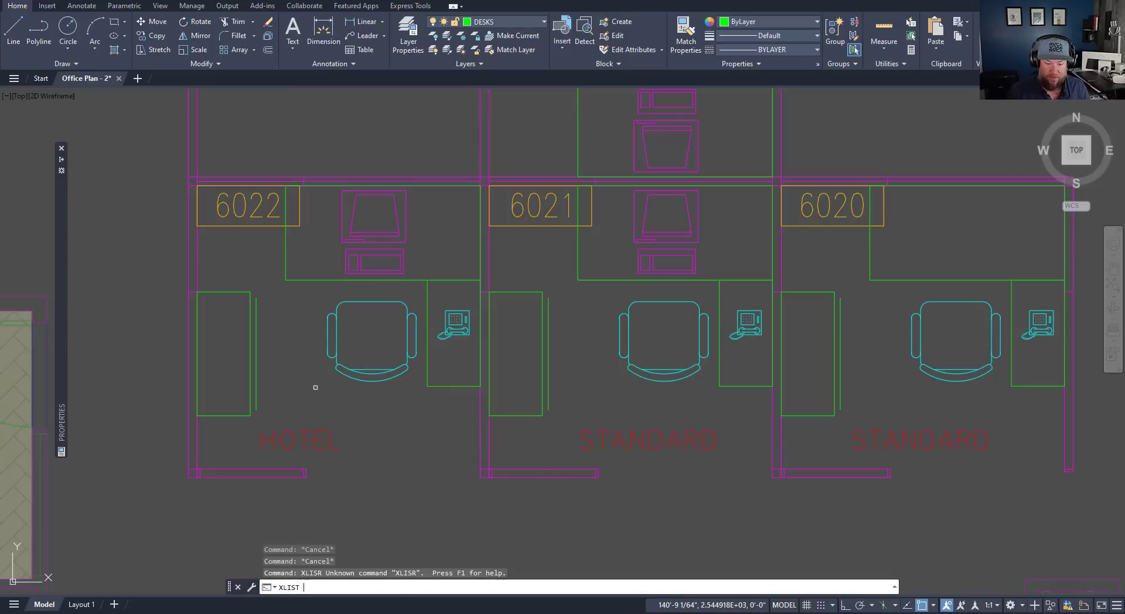
{"action": "key", "text": "Return"}
{"action": "left_click", "coordinate": [367, 374]}
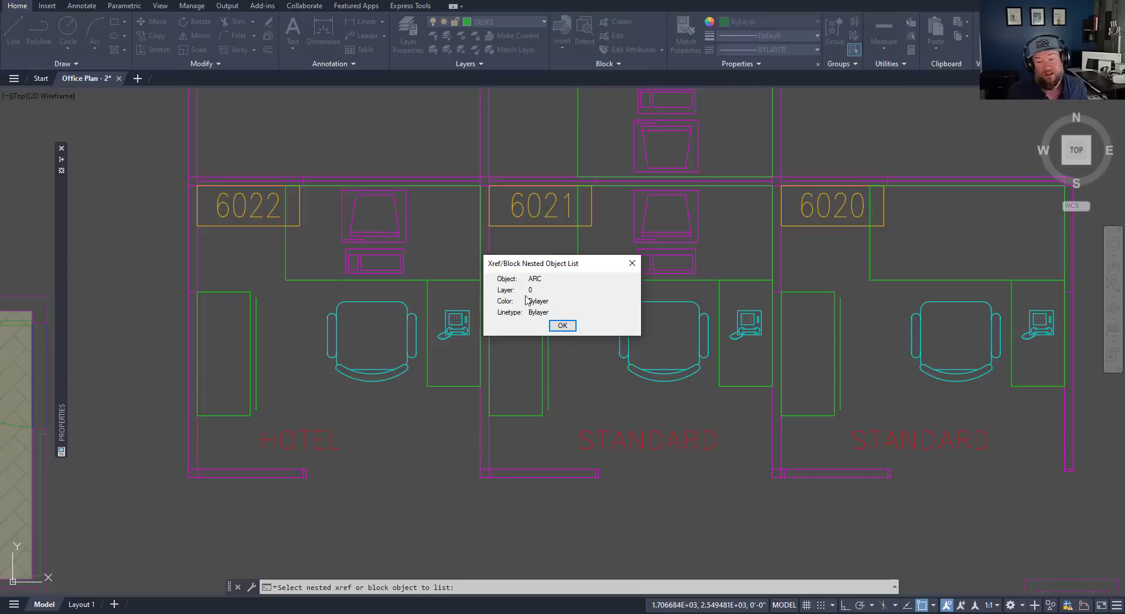
{"action": "left_click", "coordinate": [562, 327]}
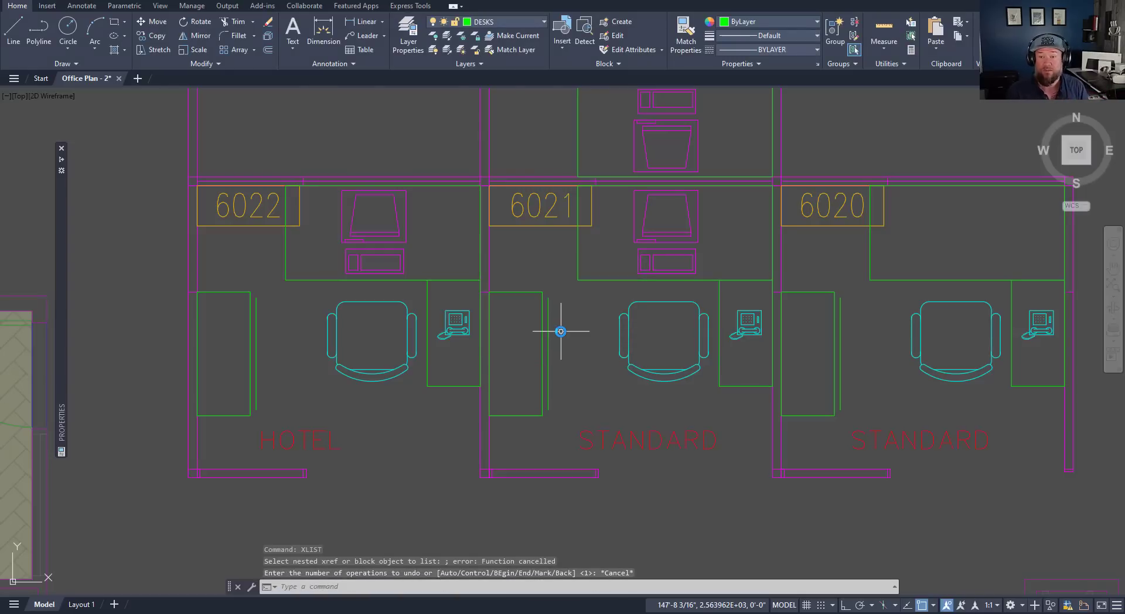
{"action": "scroll", "coordinate": [561, 331], "scroll_direction": "down", "scroll_amount": 8}
{"action": "key", "text": "Escape"}
{"action": "key", "text": "Escape"}
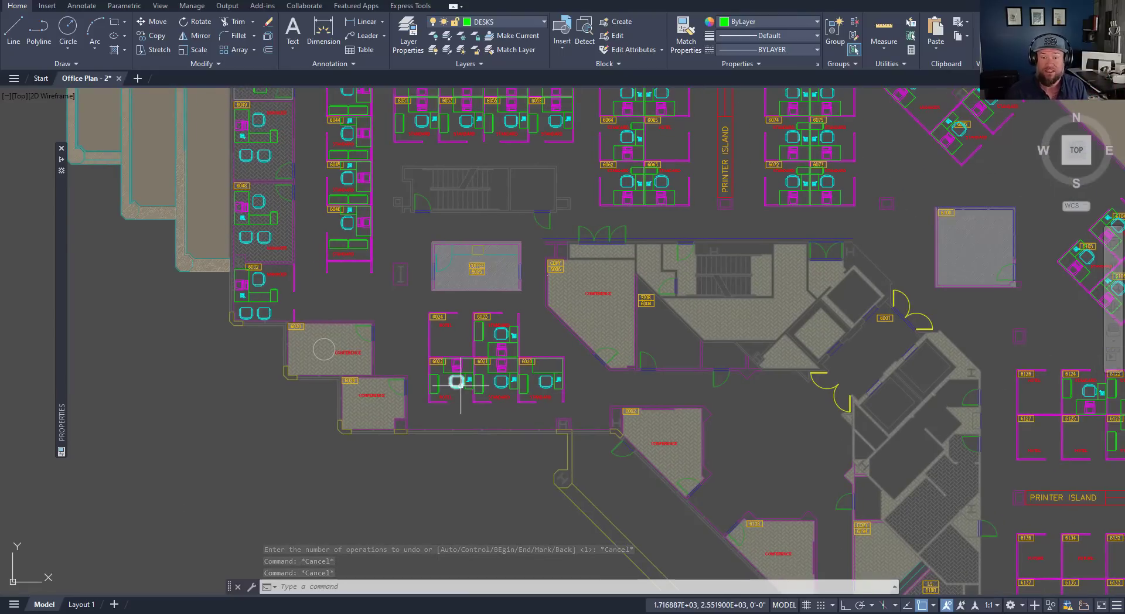
{"action": "scroll", "coordinate": [520, 294], "scroll_direction": "up", "scroll_amount": 2}
{"action": "scroll", "coordinate": [535, 231], "scroll_direction": "up", "scroll_amount": 4}
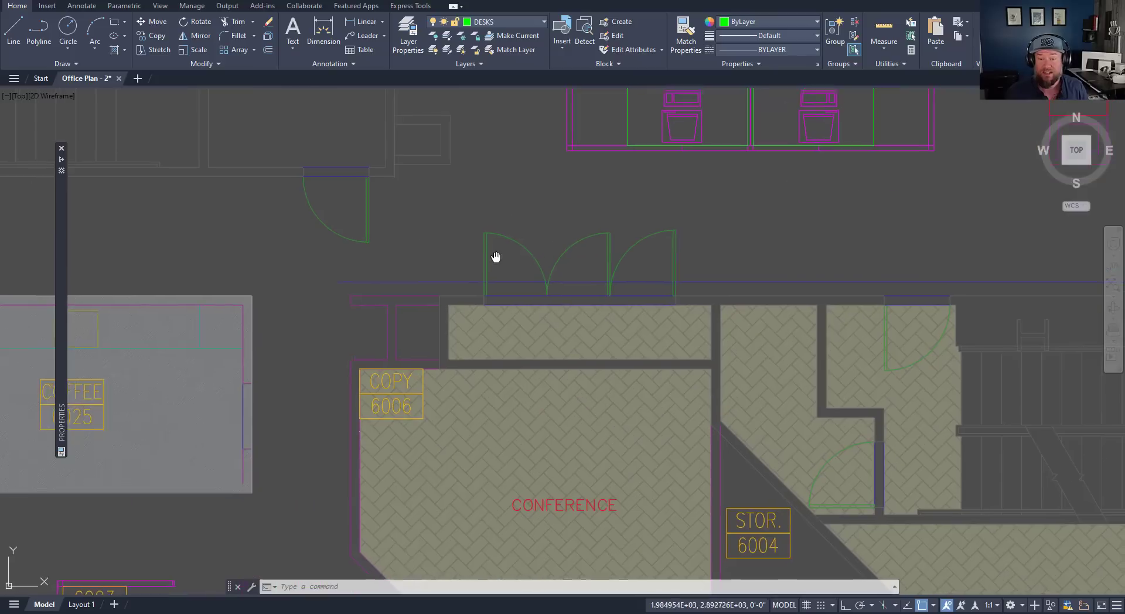
{"action": "middle_click_drag", "start_coordinate": [496, 257], "coordinate": [469, 315]}
{"action": "key", "text": "Escape"}
{"action": "key", "text": "Escape"}
{"action": "left_click", "coordinate": [404, 222]}
{"action": "key", "text": "Escape"}
{"action": "key", "text": "Escape"}
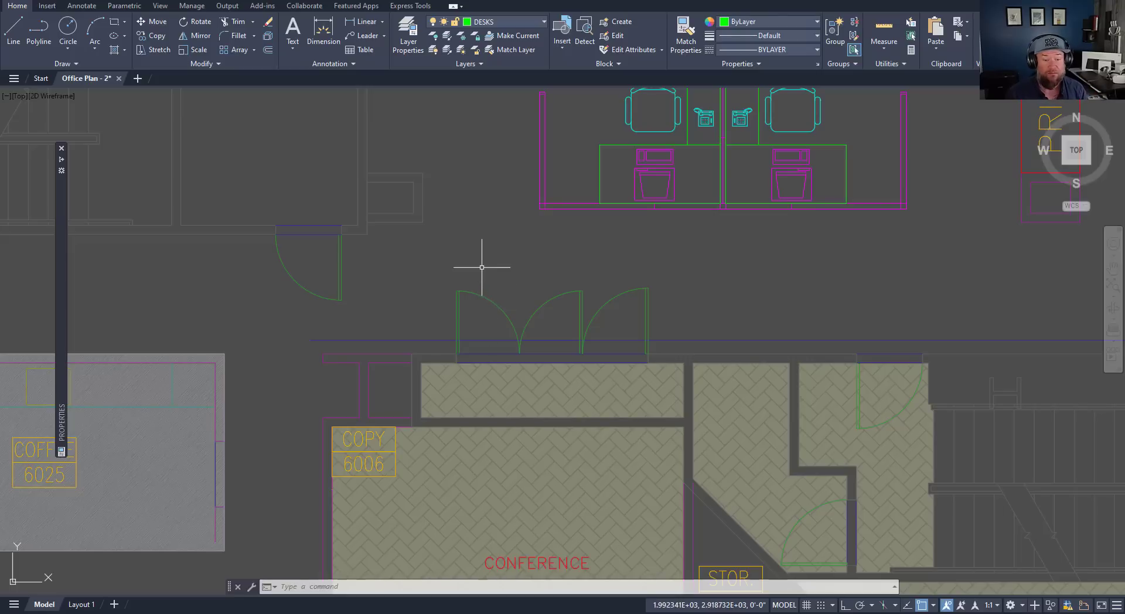
{"action": "scroll", "coordinate": [485, 248], "scroll_direction": "down", "scroll_amount": 3}
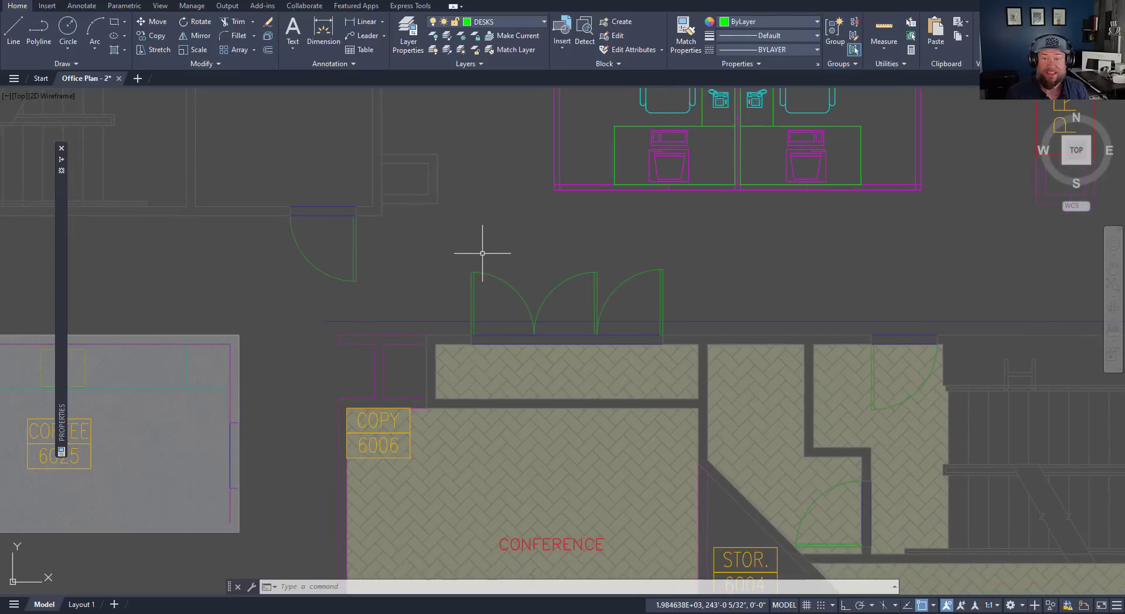
{"action": "scroll", "coordinate": [498, 241], "scroll_direction": "down", "scroll_amount": 3}
{"action": "key", "text": "Escape"}
{"action": "key", "text": "Escape"}
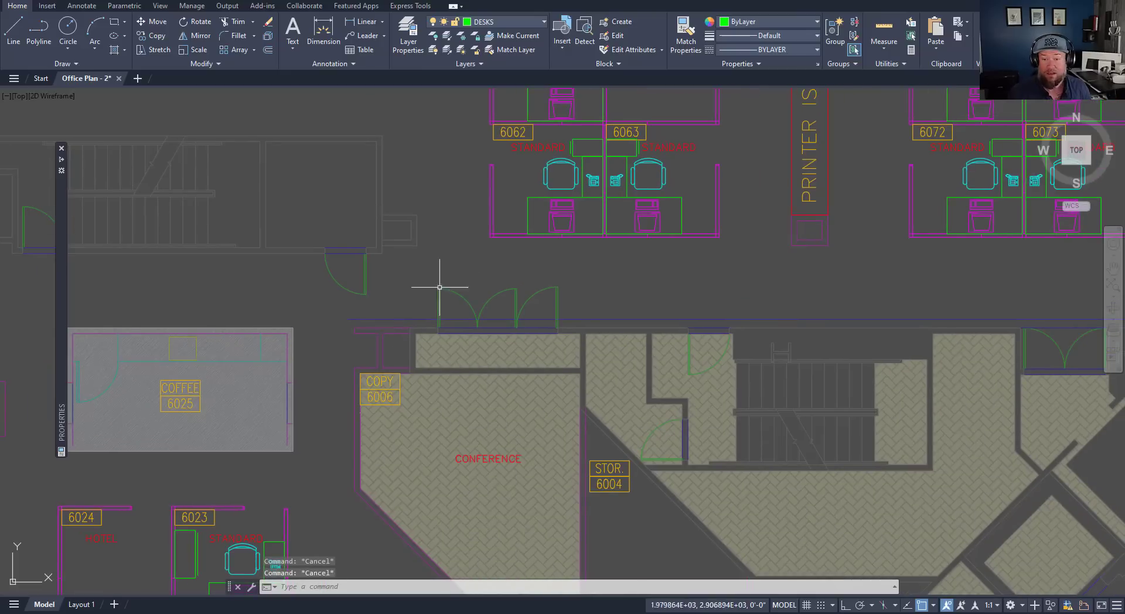
{"action": "scroll", "coordinate": [400, 324], "scroll_direction": "down", "scroll_amount": 2}
{"action": "key", "text": "Escape"}
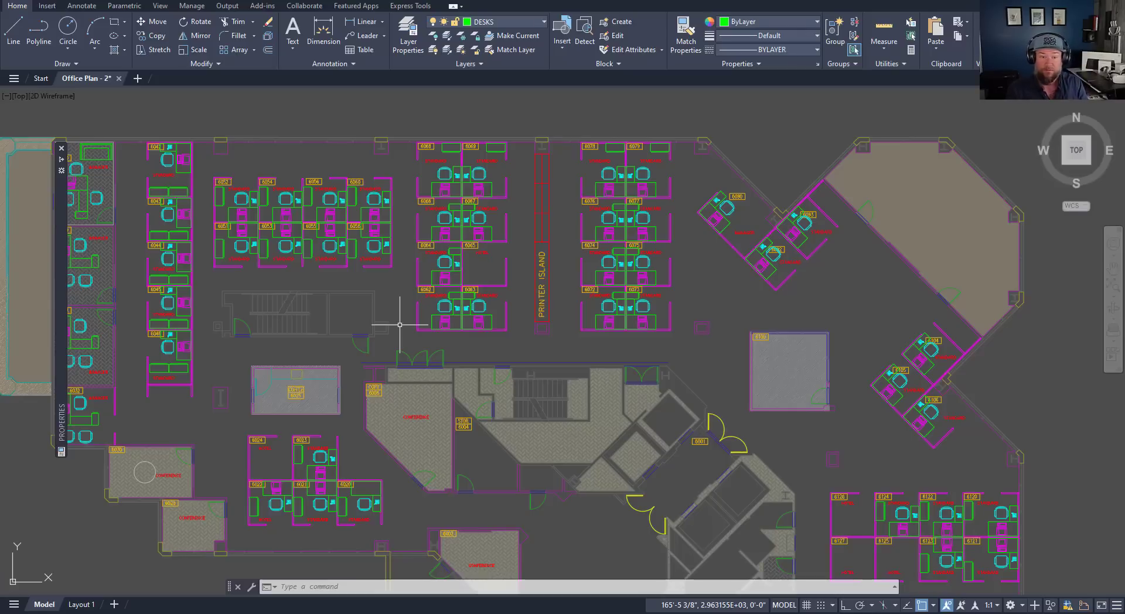
Step: Use NCOPY to copy the westernmost door's swing arc and leaf above copy room 6006 out of the external reference, in place
{"action": "scroll", "coordinate": [404, 323], "scroll_direction": "up", "scroll_amount": 4}
{"action": "key", "text": "Escape"}
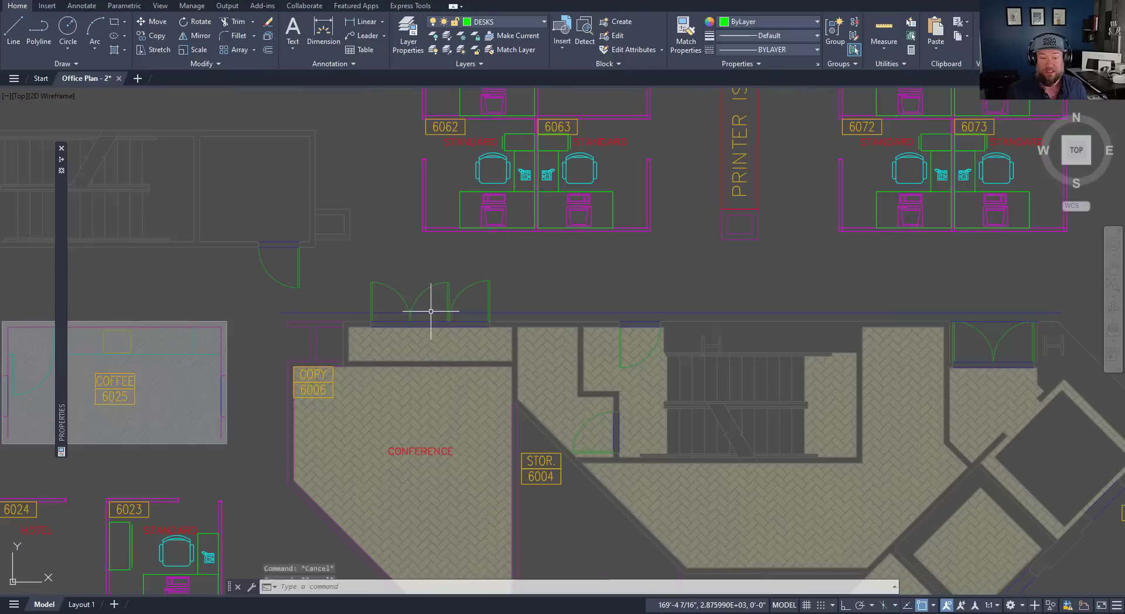
{"action": "middle_click_drag", "start_coordinate": [430, 311], "coordinate": [452, 278]}
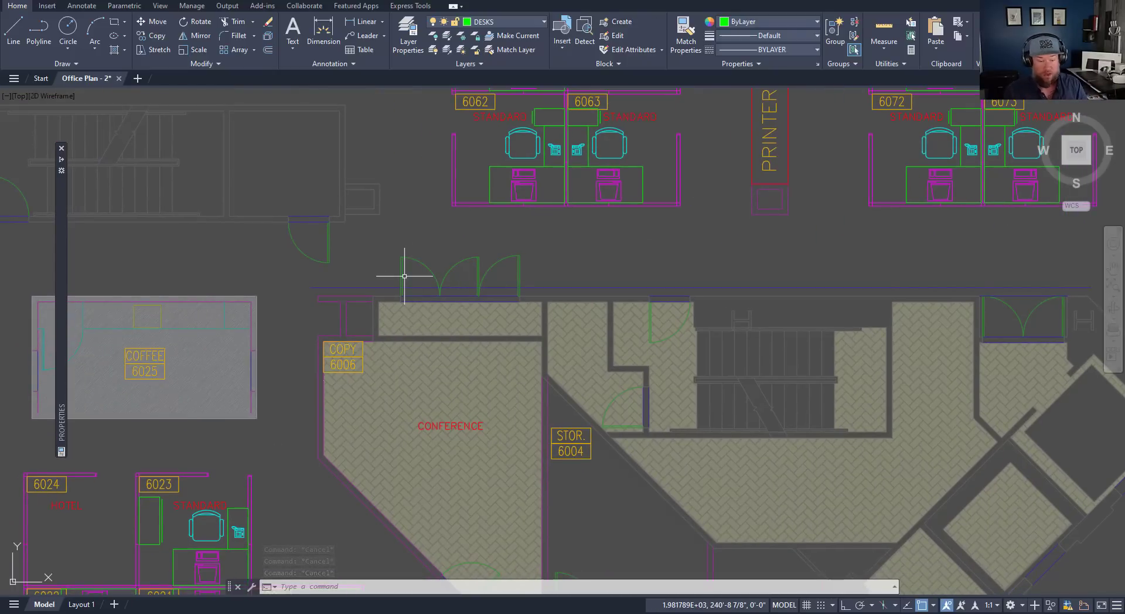
{"action": "type", "text": "NC"}
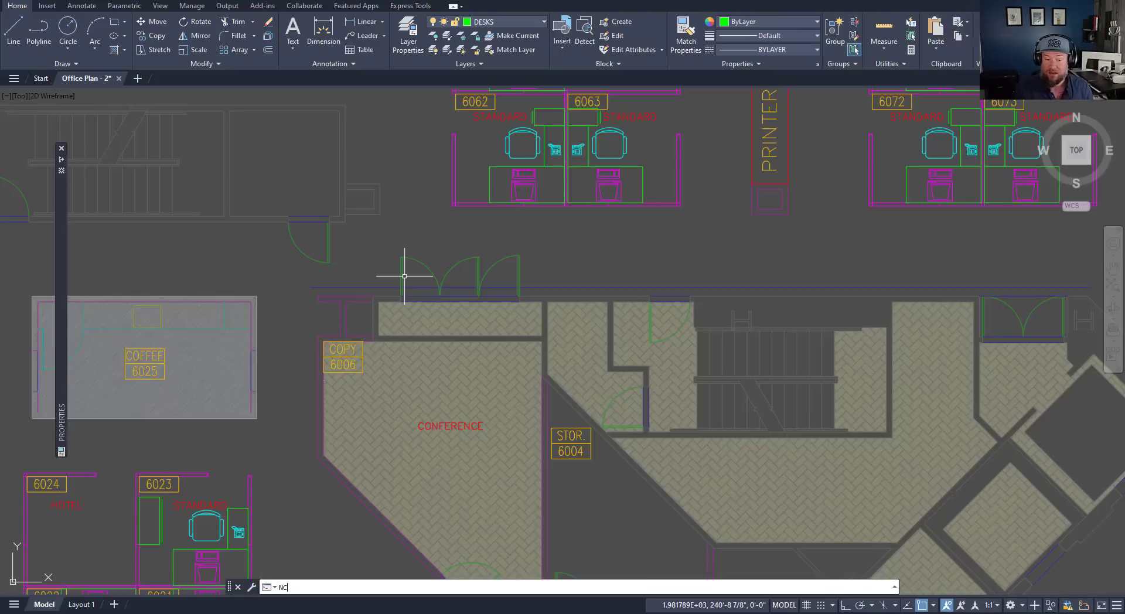
{"action": "type", "text": "OPY"}
{"action": "key", "text": "Return"}
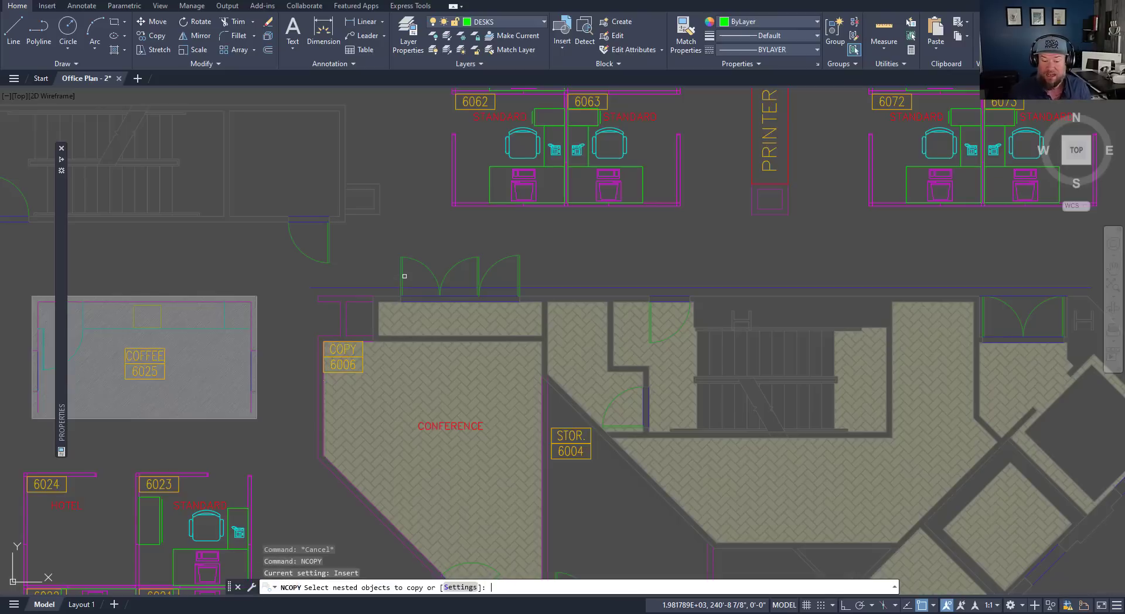
{"action": "left_click", "coordinate": [405, 269]}
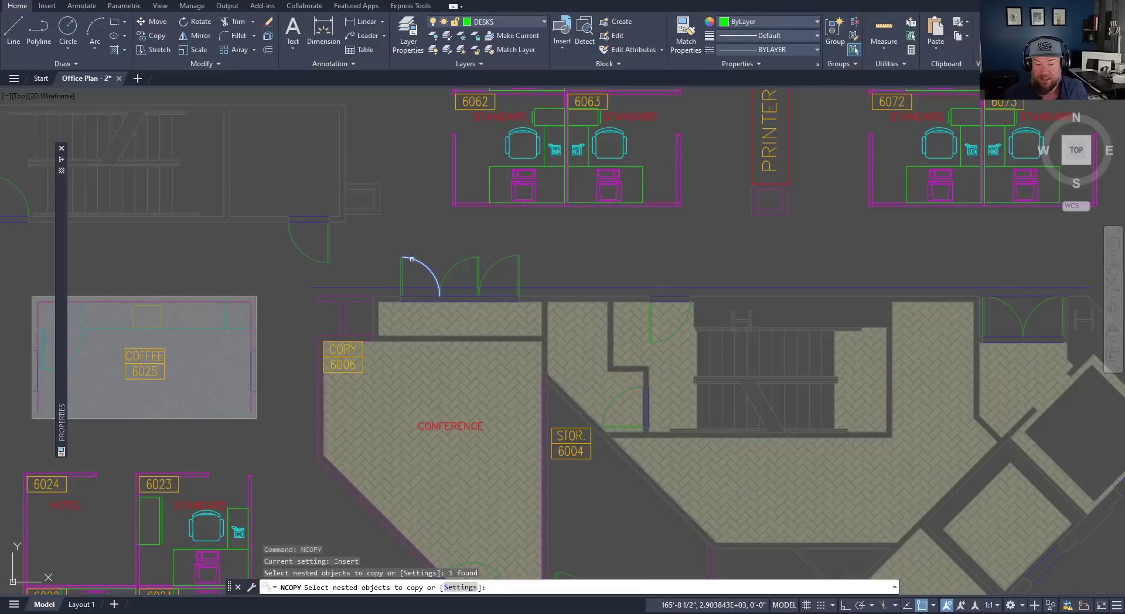
{"action": "left_click", "coordinate": [401, 270]}
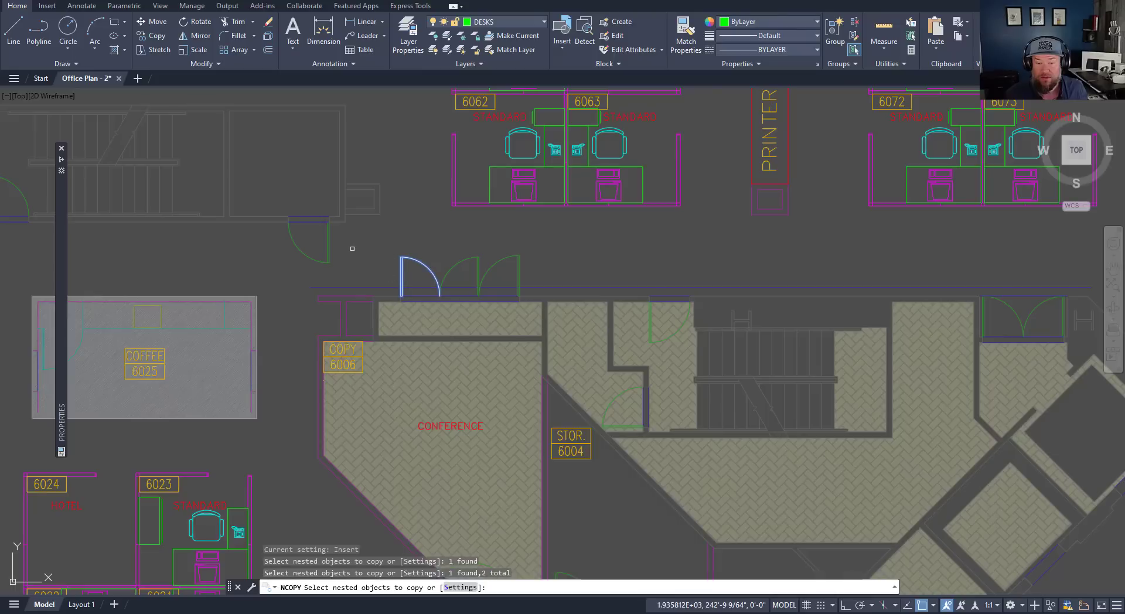
{"action": "key", "text": "Return"}
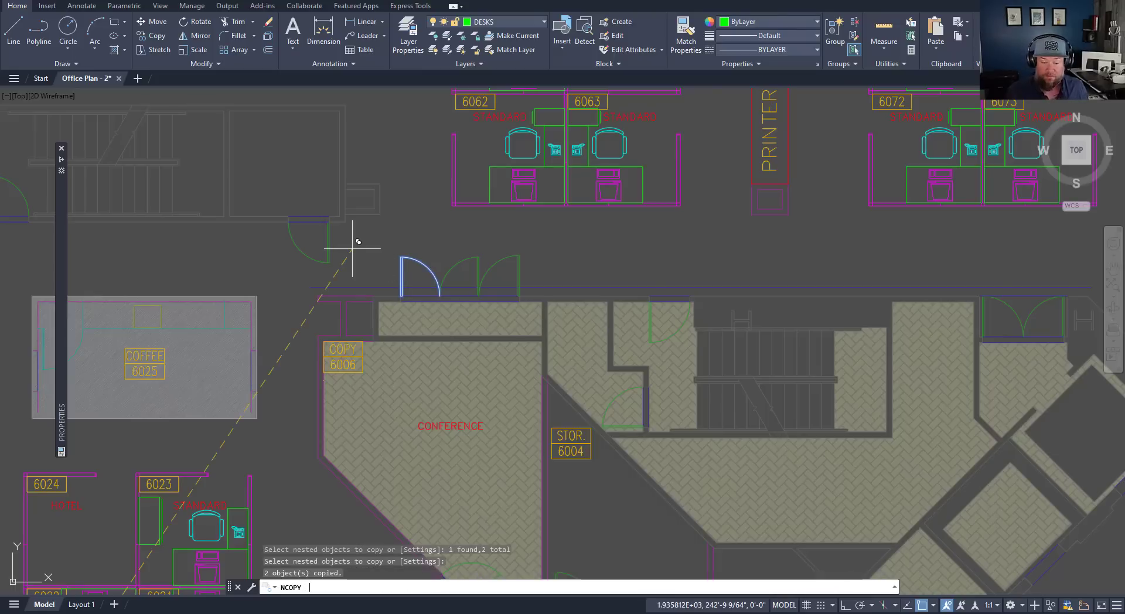
{"action": "key", "text": "Return"}
{"action": "key", "text": "Escape"}
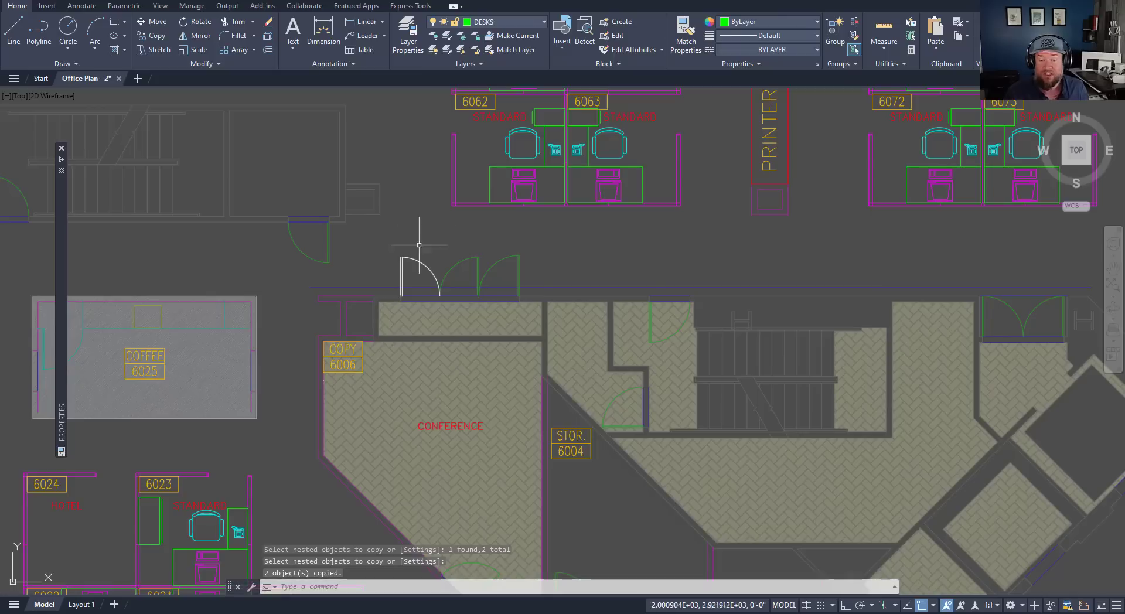
Step: Move the copied door's swing arc and leaf north, clear of the original doors above copy room 6006
{"action": "left_click", "coordinate": [404, 268]}
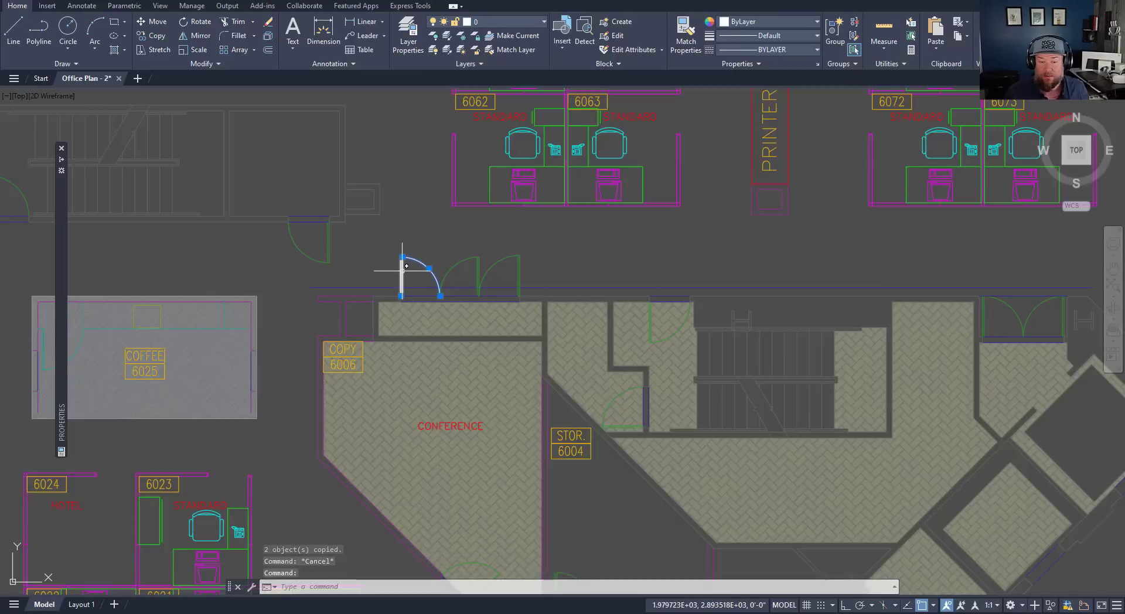
{"action": "left_click", "coordinate": [403, 273]}
{"action": "type", "text": "m"}
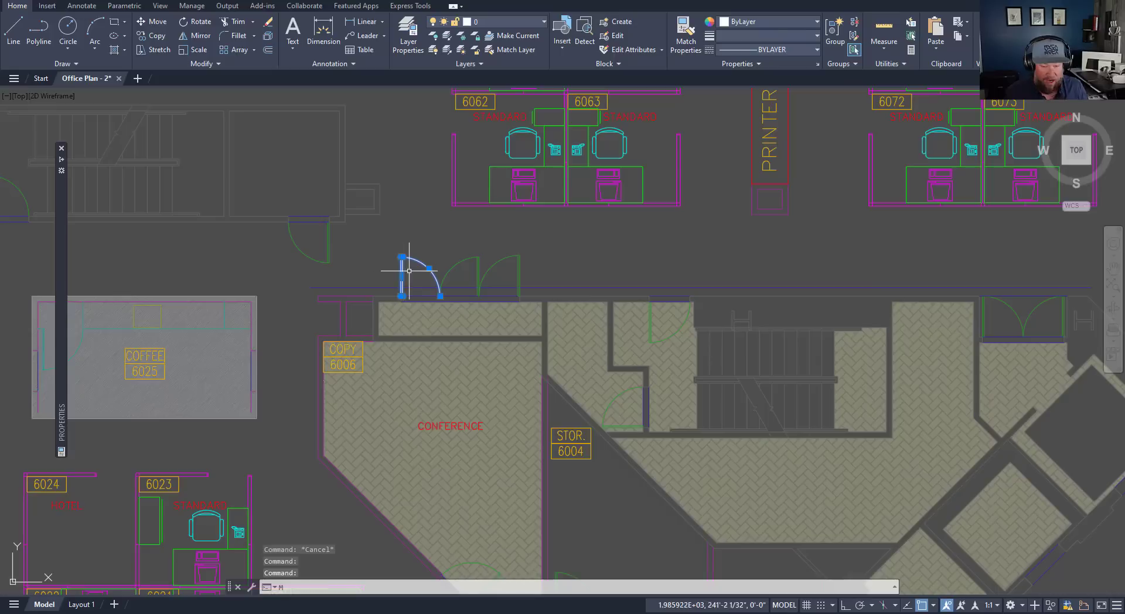
{"action": "key", "text": "Return"}
{"action": "left_click", "coordinate": [417, 275]}
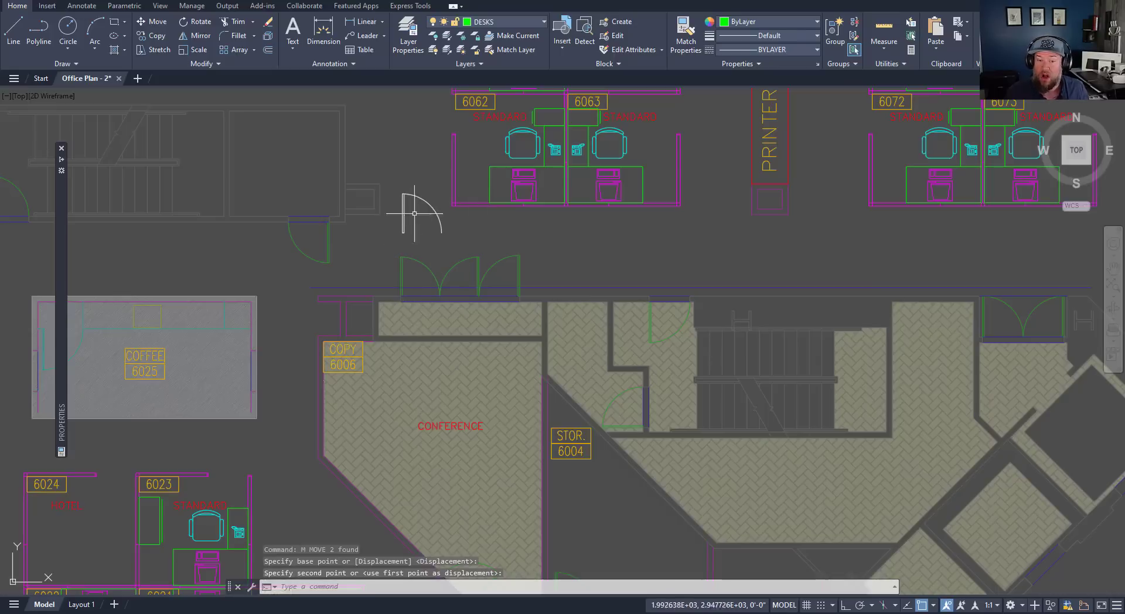
{"action": "key", "text": "Escape"}
{"action": "key", "text": "Escape"}
Step: Select the external reference at the door below the stairwell and at conference room 6028's floor hatch to view its extent, clearing each selection
{"action": "middle_click_drag", "start_coordinate": [380, 236], "coordinate": [456, 250]}
{"action": "left_click", "coordinate": [377, 233]}
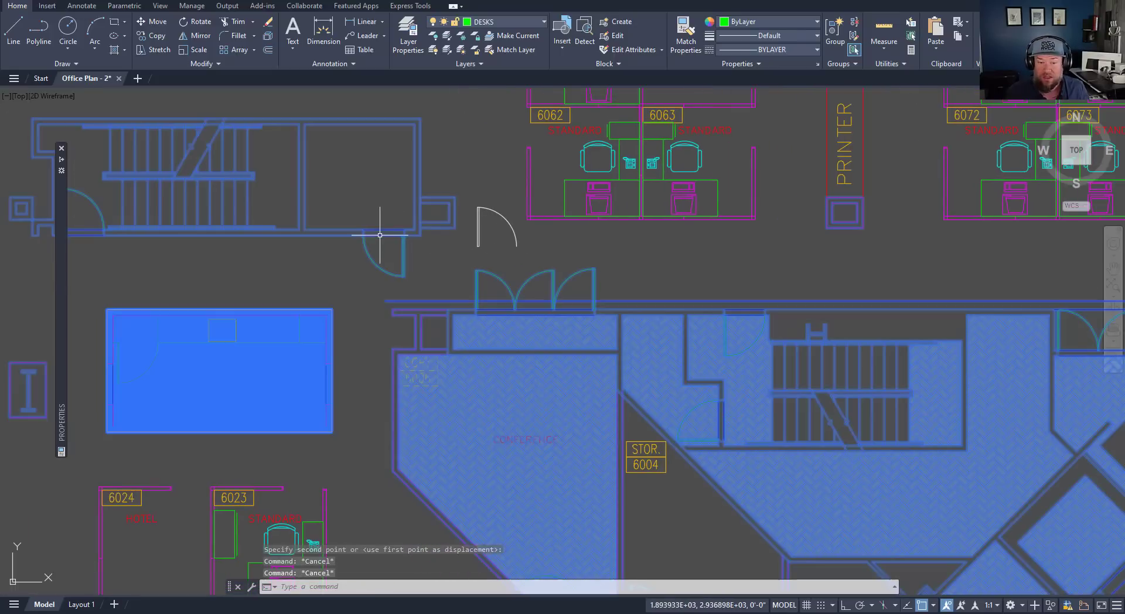
{"action": "scroll", "coordinate": [377, 233], "scroll_direction": "down", "scroll_amount": 4}
{"action": "scroll", "coordinate": [467, 141], "scroll_direction": "up", "scroll_amount": 2}
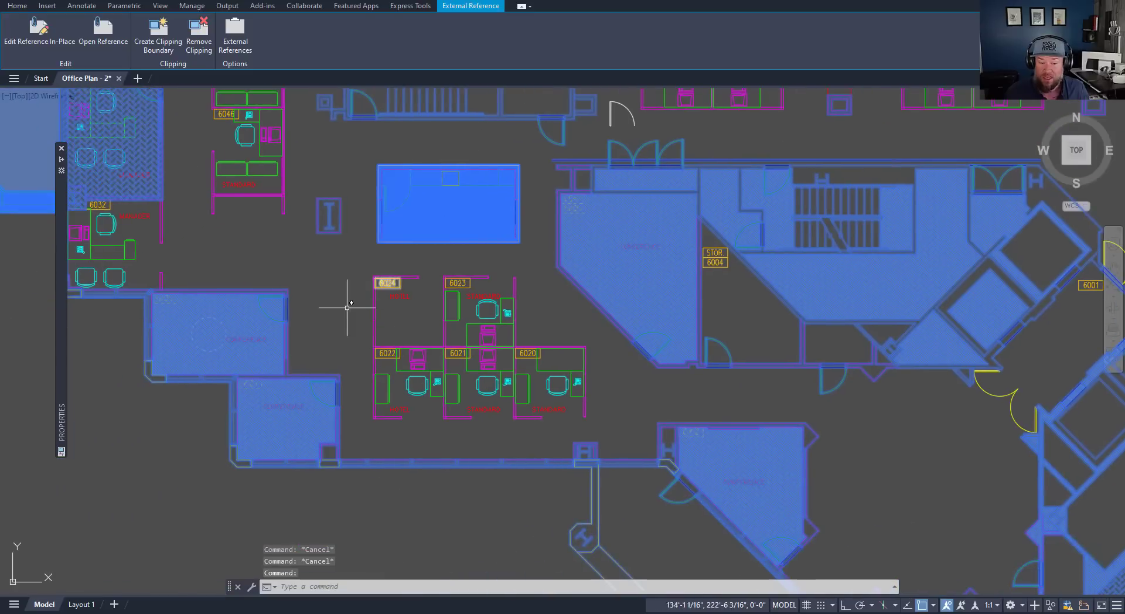
{"action": "scroll", "coordinate": [346, 307], "scroll_direction": "up", "scroll_amount": 5}
{"action": "key", "text": "Escape"}
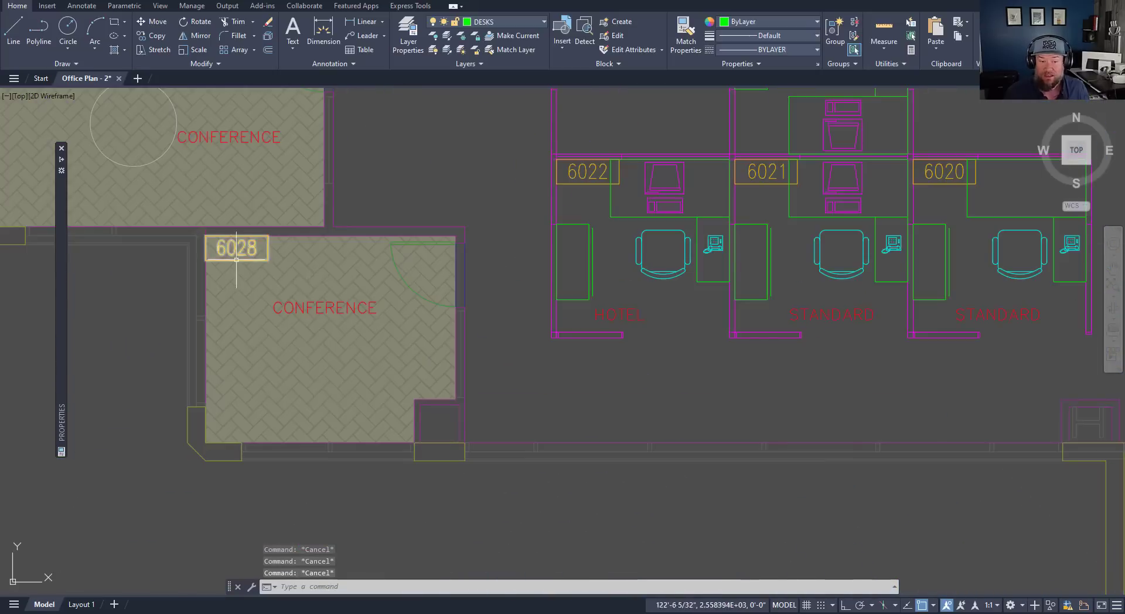
{"action": "left_click", "coordinate": [401, 336]}
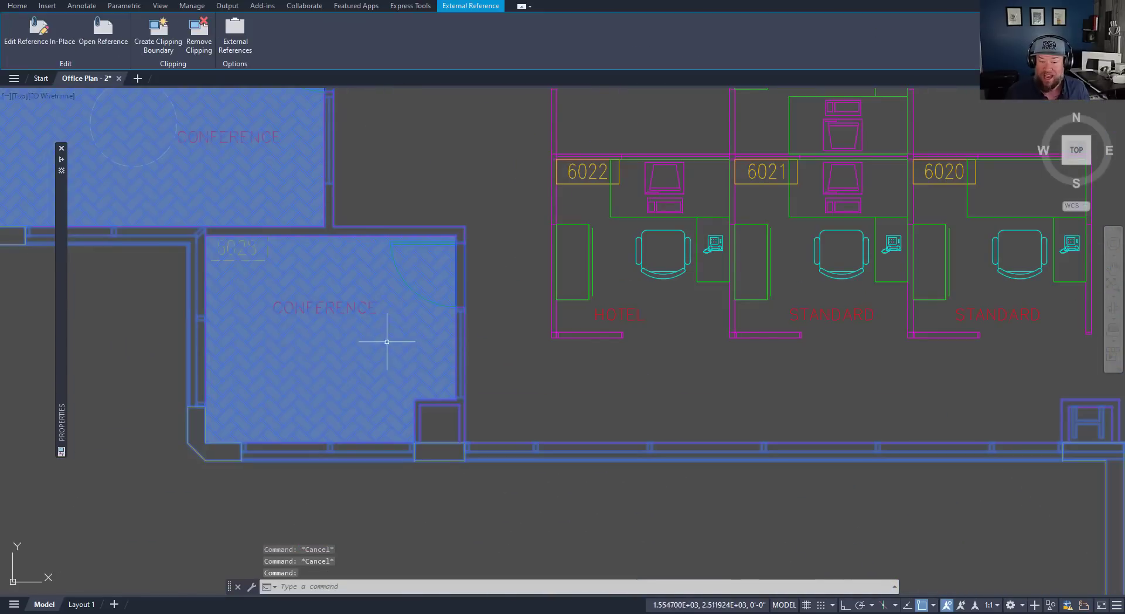
{"action": "key", "text": "Escape"}
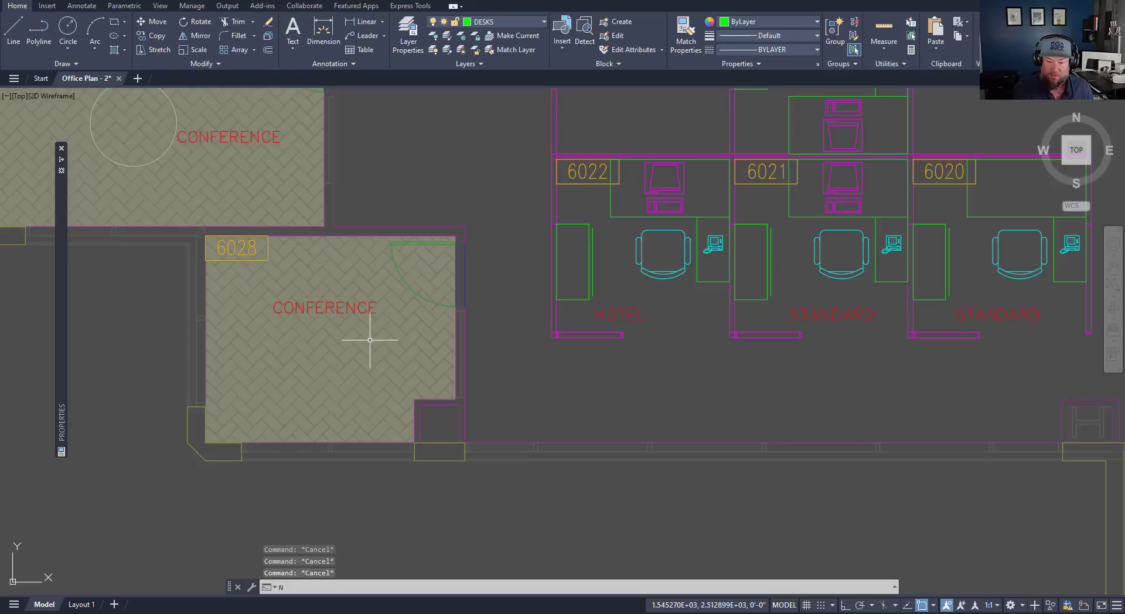
Step: Use NCOPY to copy the floor hatch of conference room 6028 out of the external reference, in place
{"action": "type", "text": "ncopy"}
{"action": "key", "text": "Return"}
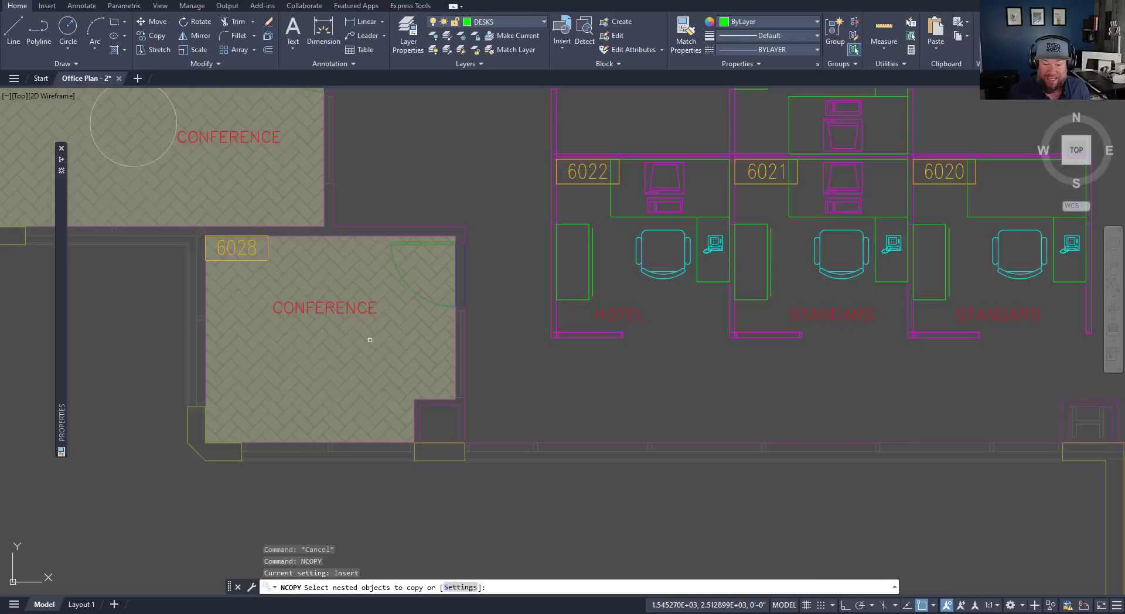
{"action": "left_click", "coordinate": [368, 342]}
{"action": "scroll", "coordinate": [301, 327], "scroll_direction": "down", "scroll_amount": 2}
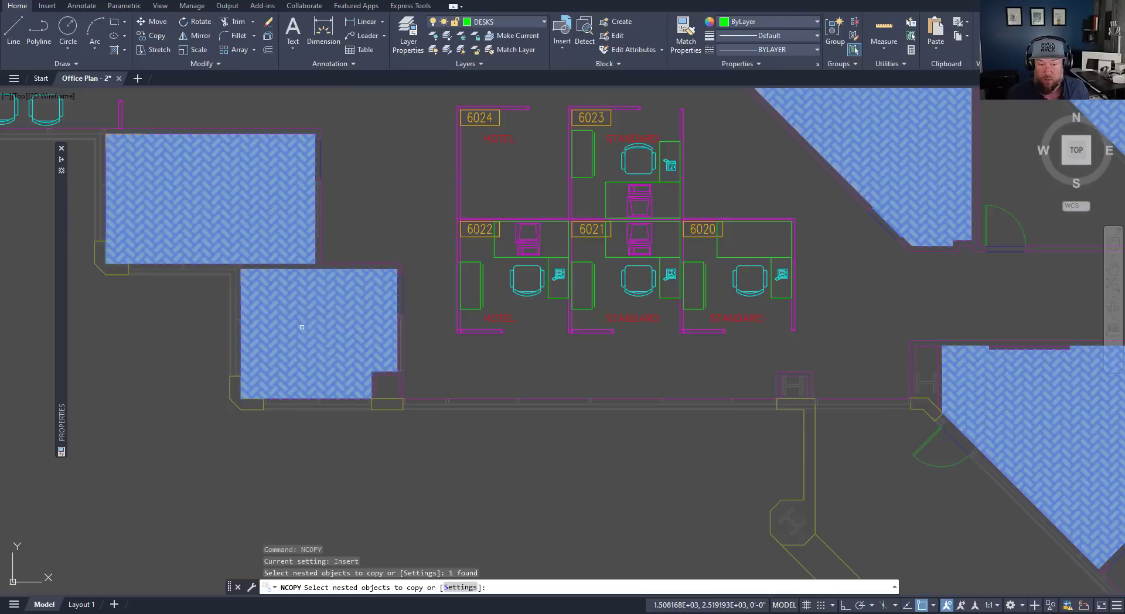
{"action": "key", "text": "Return"}
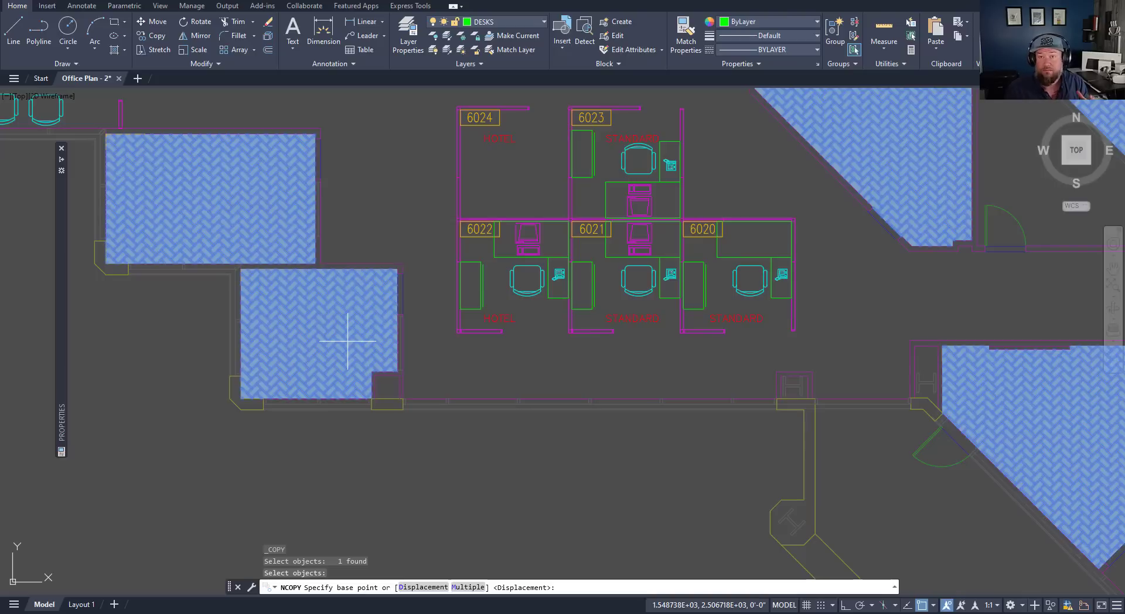
{"action": "key", "text": "Return"}
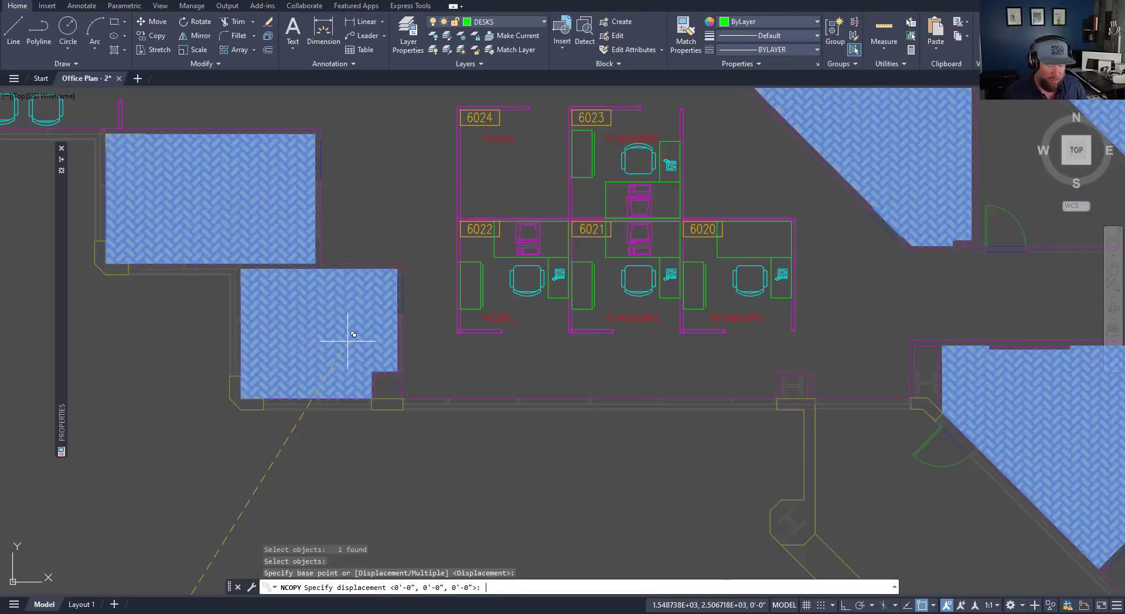
{"action": "key", "text": "Return"}
Step: Move the copied floor hatch to the empty area southwest of the building, and select the external reference to check the original floor
{"action": "left_click", "coordinate": [379, 321]}
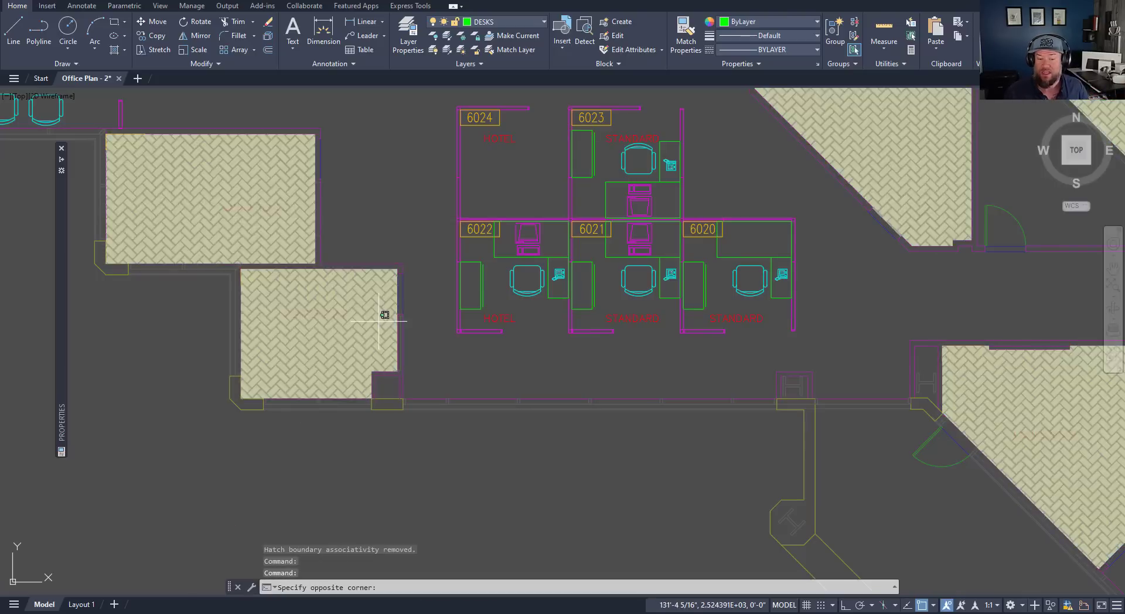
{"action": "scroll", "coordinate": [377, 213], "scroll_direction": "down", "scroll_amount": 3}
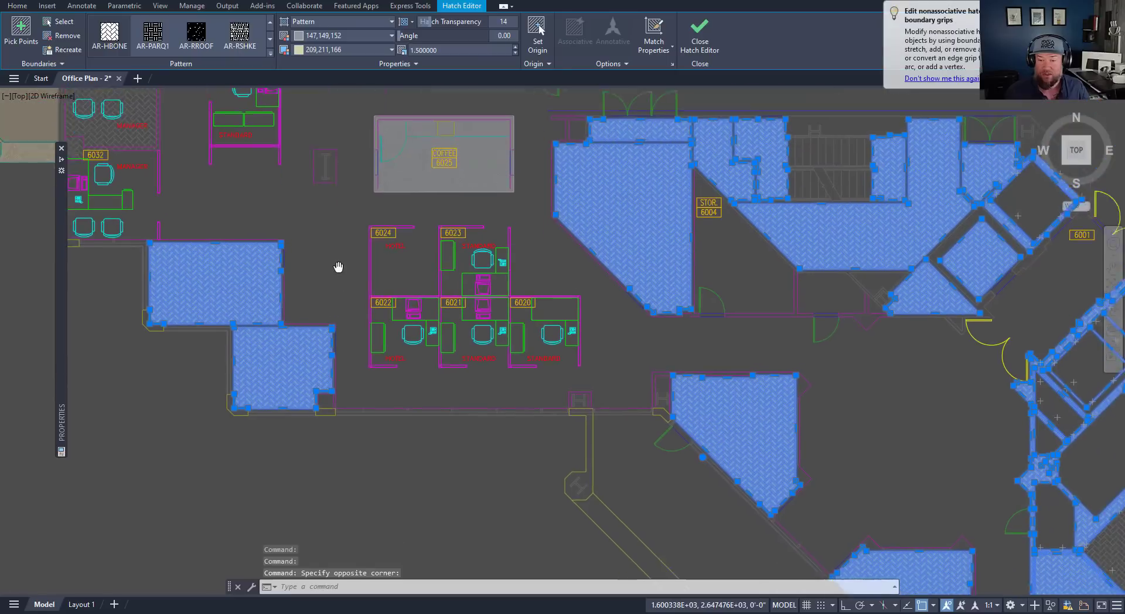
{"action": "type", "text": "m"}
{"action": "key", "text": "Return"}
{"action": "left_click", "coordinate": [334, 221]}
{"action": "scroll", "coordinate": [334, 221], "scroll_direction": "down", "scroll_amount": 5}
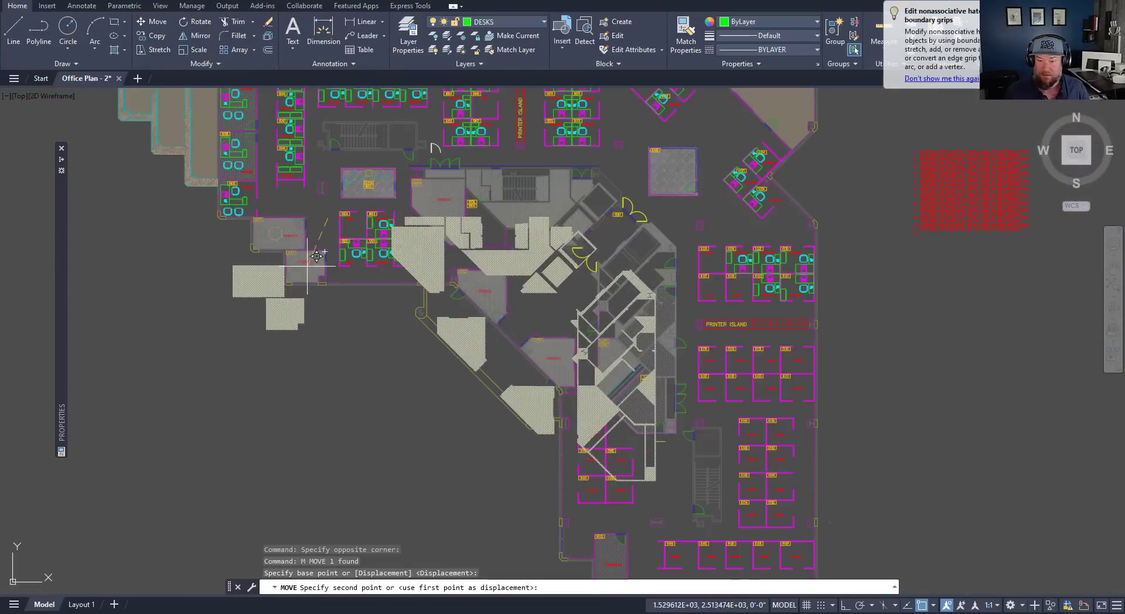
{"action": "middle_click_drag", "start_coordinate": [235, 309], "coordinate": [382, 263]}
{"action": "left_click", "coordinate": [240, 323]}
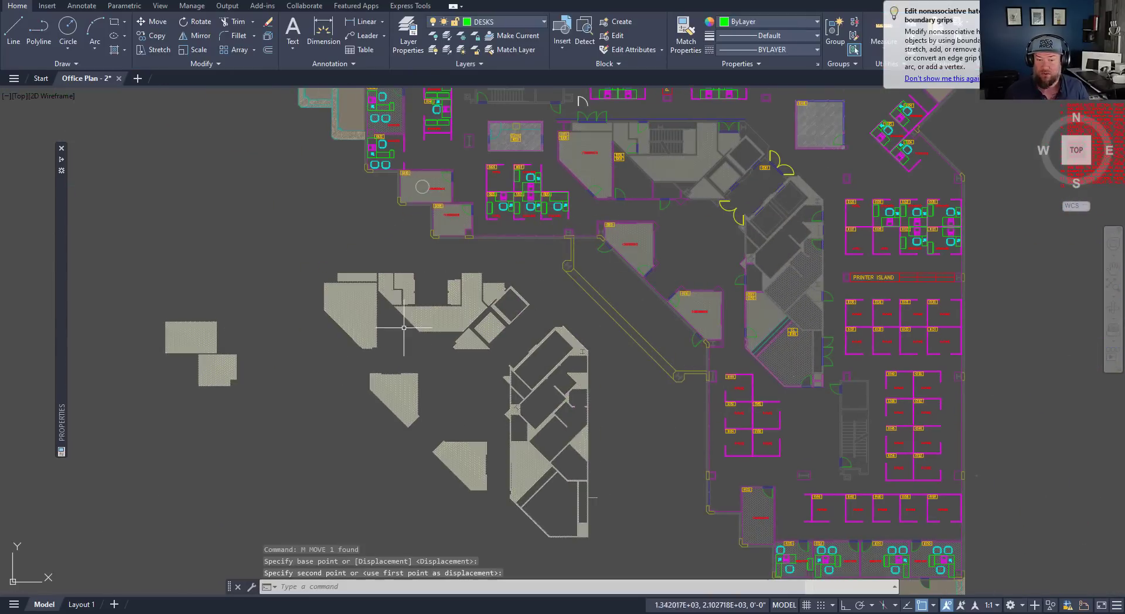
{"action": "key", "text": "Escape"}
{"action": "key", "text": "Escape"}
{"action": "left_click", "coordinate": [455, 229]}
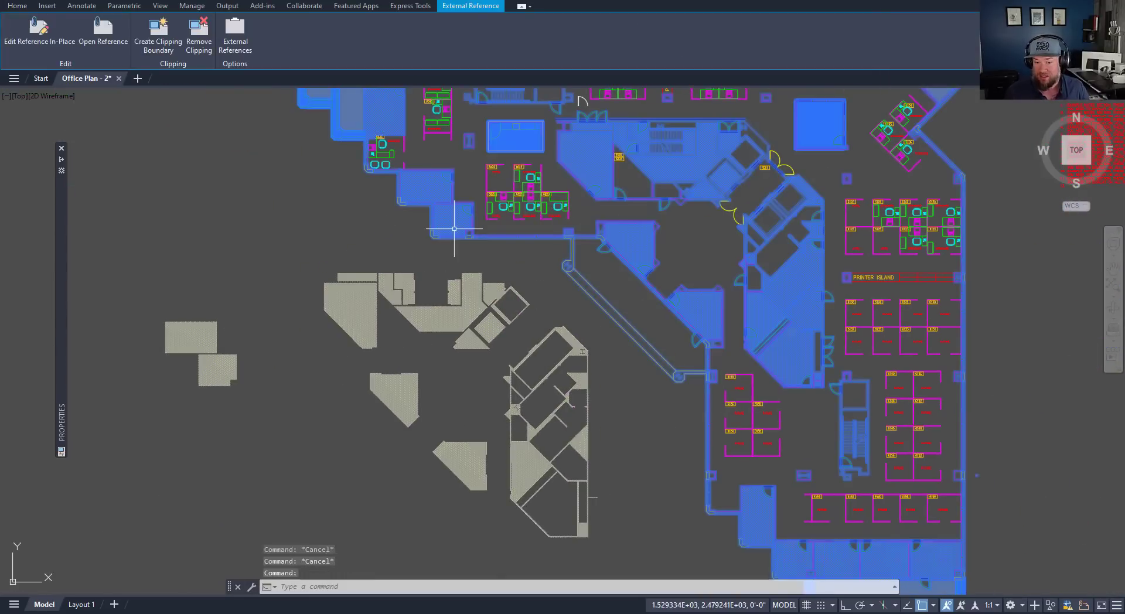
{"action": "key", "text": "Escape"}
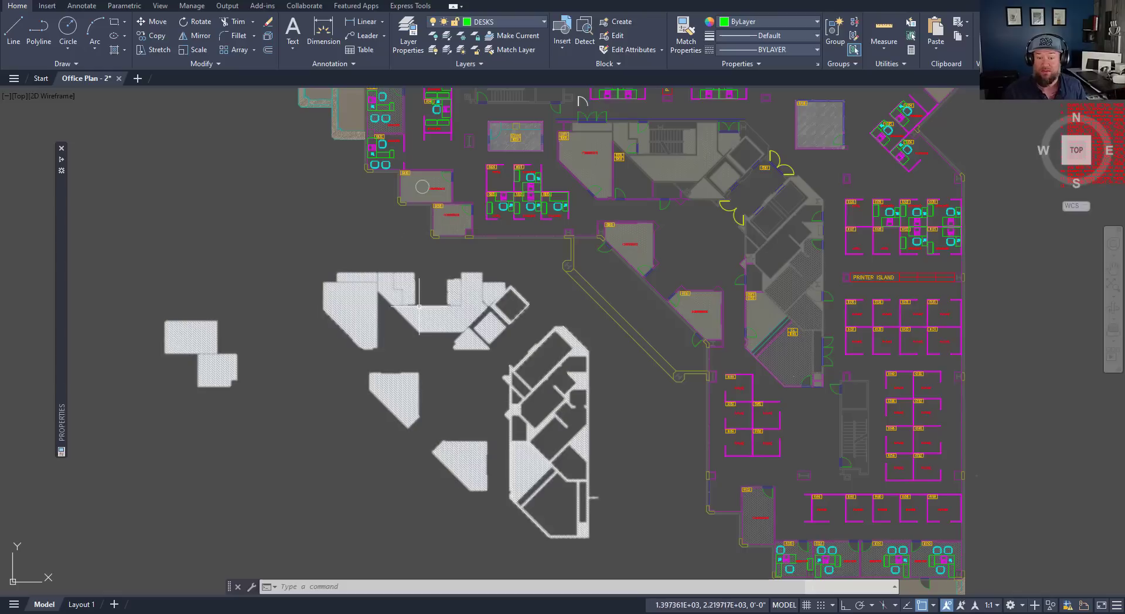
Step: Delete the copied floor hatch from the empty area southwest of the building
{"action": "left_click", "coordinate": [455, 336]}
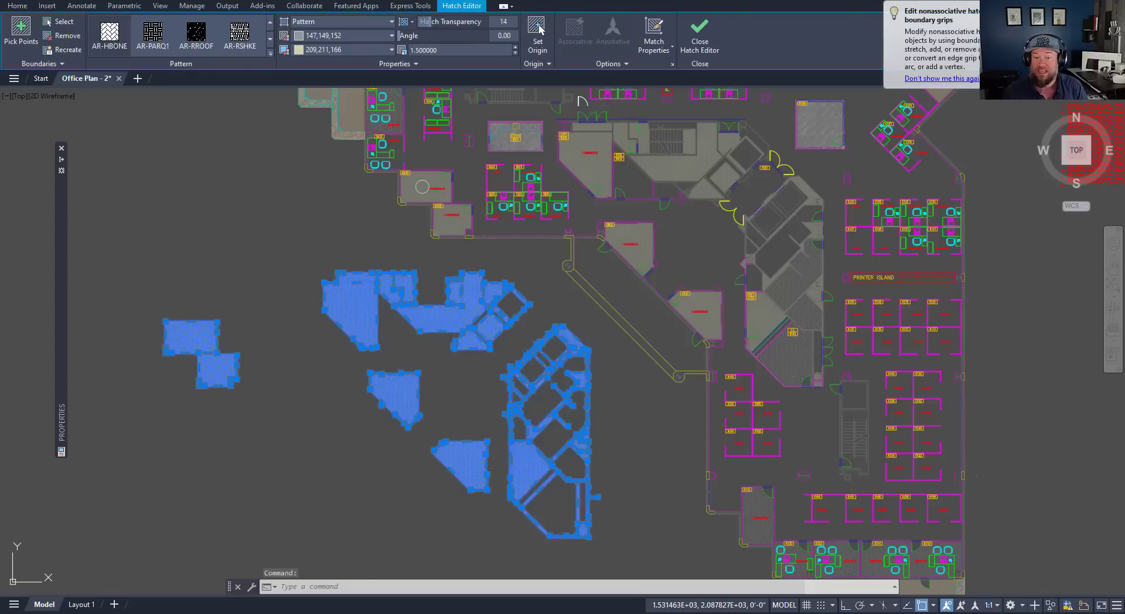
{"action": "key", "text": "Delete"}
{"action": "middle_click_drag", "start_coordinate": [496, 284], "coordinate": [412, 358]}
{"action": "key", "text": "Escape"}
{"action": "key", "text": "Escape"}
{"action": "key", "text": "Escape"}
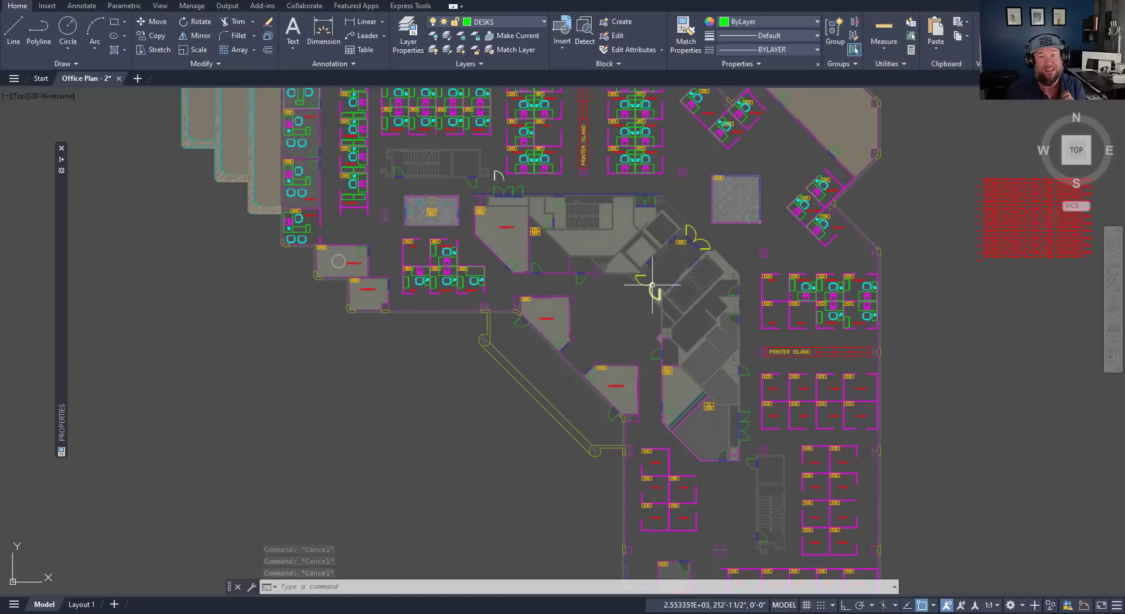
{"action": "middle_click_drag", "start_coordinate": [575, 306], "coordinate": [531, 391]}
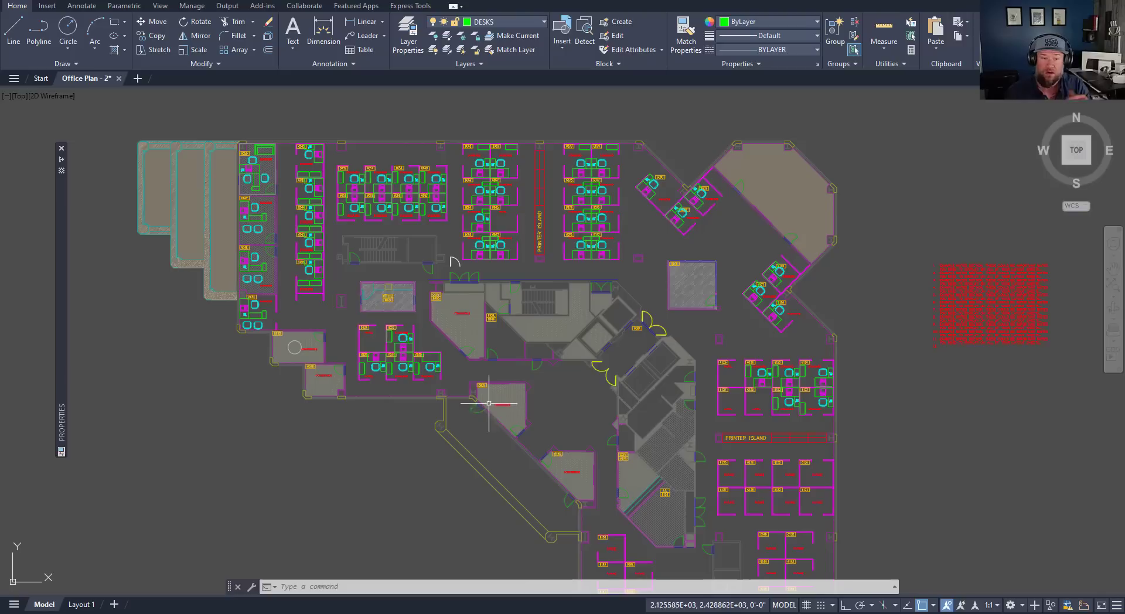
{"action": "key", "text": "Escape"}
{"action": "key", "text": "Escape"}
{"action": "key", "text": "Escape"}
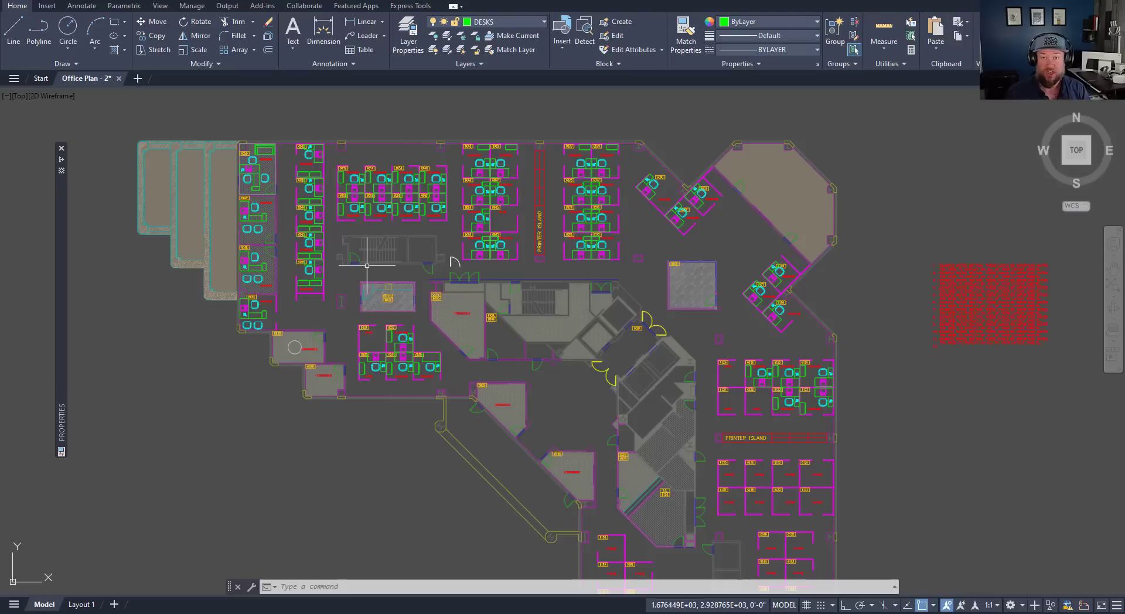
{"action": "left_click", "coordinate": [325, 307]}
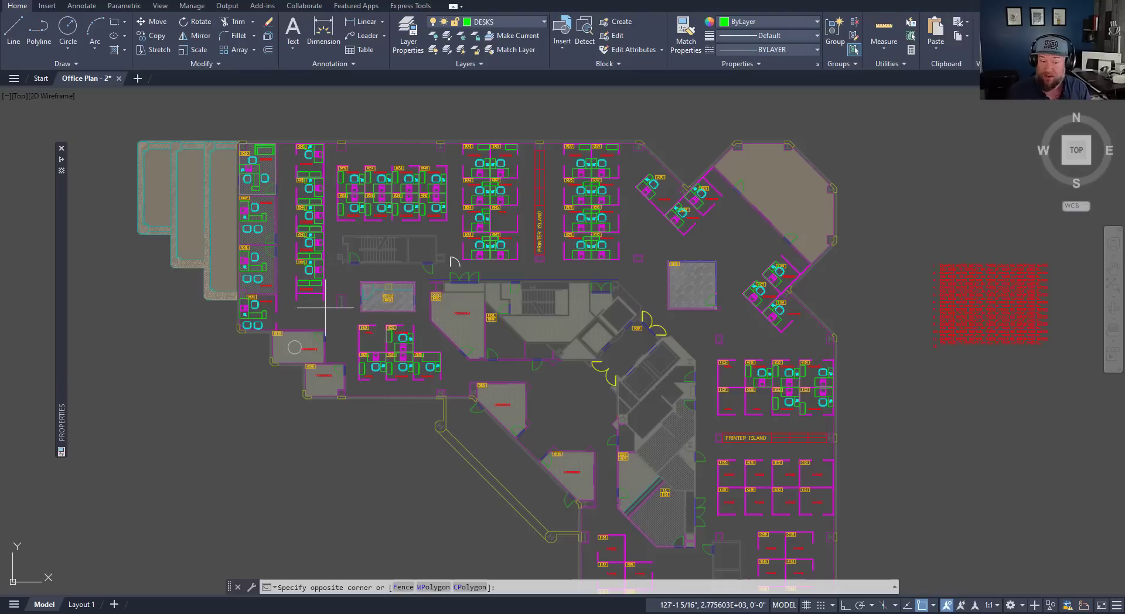
{"action": "key", "text": "Escape"}
{"action": "key", "text": "Escape"}
Step: Delete the chair block from cubicle 6046
{"action": "scroll", "coordinate": [319, 284], "scroll_direction": "up", "scroll_amount": 6}
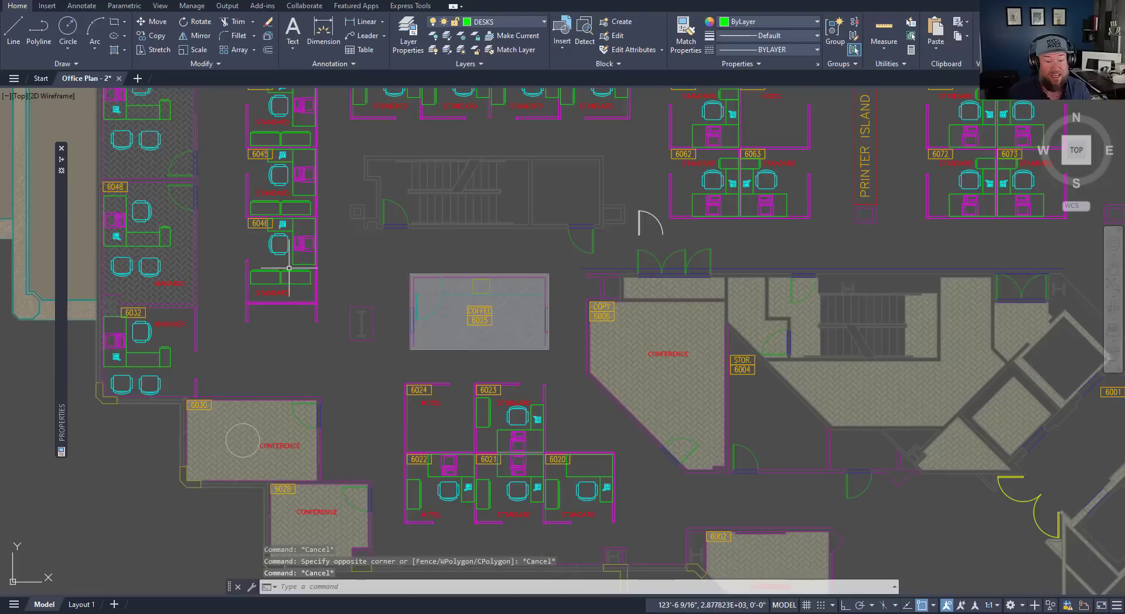
{"action": "mouse_move", "coordinate": [279, 252]}
{"action": "middle_mouse_down"}
{"action": "mouse_move", "coordinate": [290, 338]}
{"action": "mouse_move", "coordinate": [344, 322]}
{"action": "middle_mouse_up"}
{"action": "scroll", "coordinate": [293, 346], "scroll_direction": "up", "scroll_amount": 3}
{"action": "scroll", "coordinate": [287, 364], "scroll_direction": "up", "scroll_amount": 2}
{"action": "key", "text": "Escape"}
{"action": "key", "text": "Escape"}
{"action": "key", "text": "Escape"}
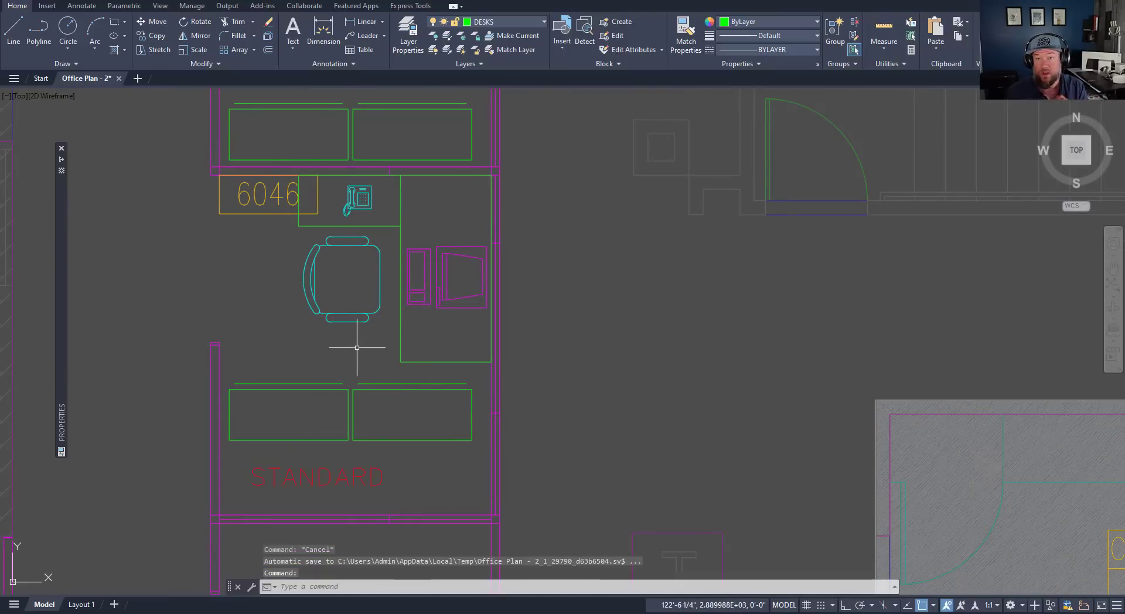
{"action": "left_click", "coordinate": [369, 343]}
{"action": "left_click", "coordinate": [332, 296]}
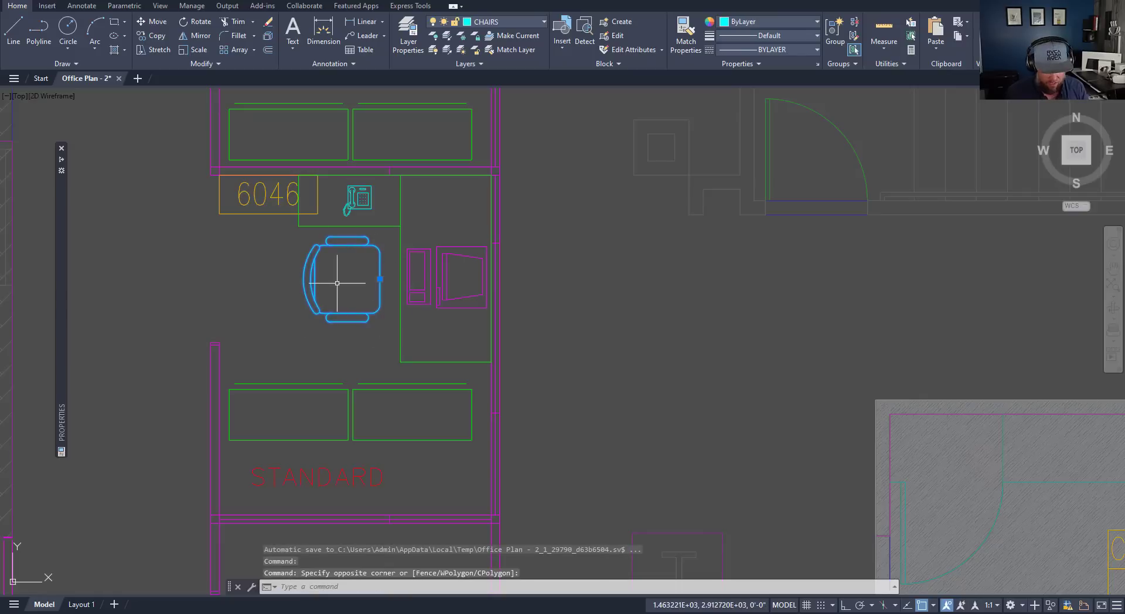
{"action": "key", "text": "Delete"}
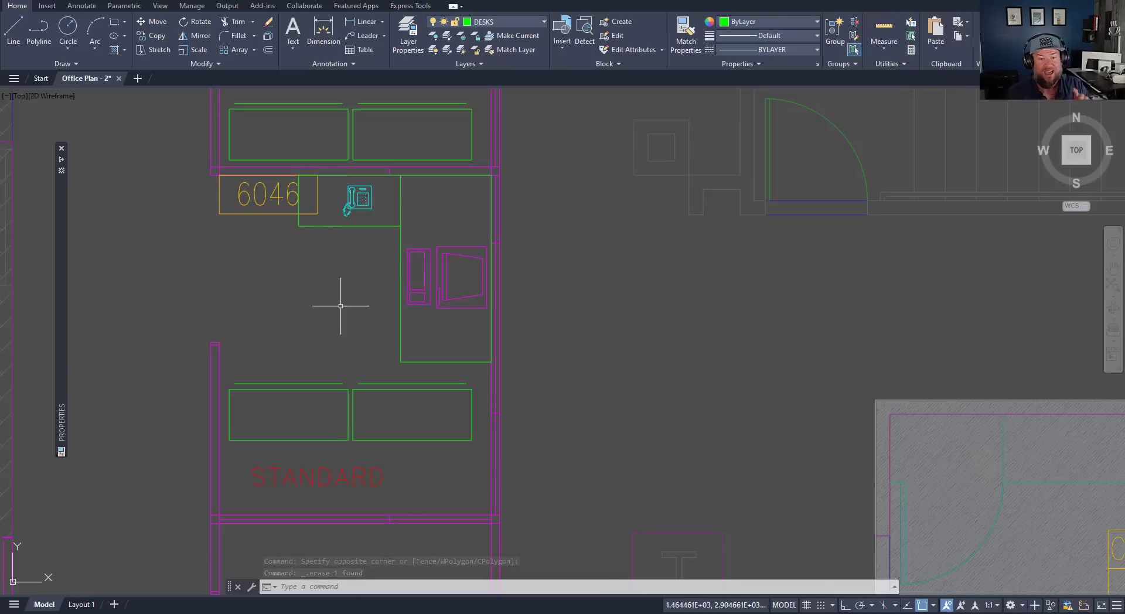
{"action": "key", "text": "Escape"}
{"action": "key", "text": "Escape"}
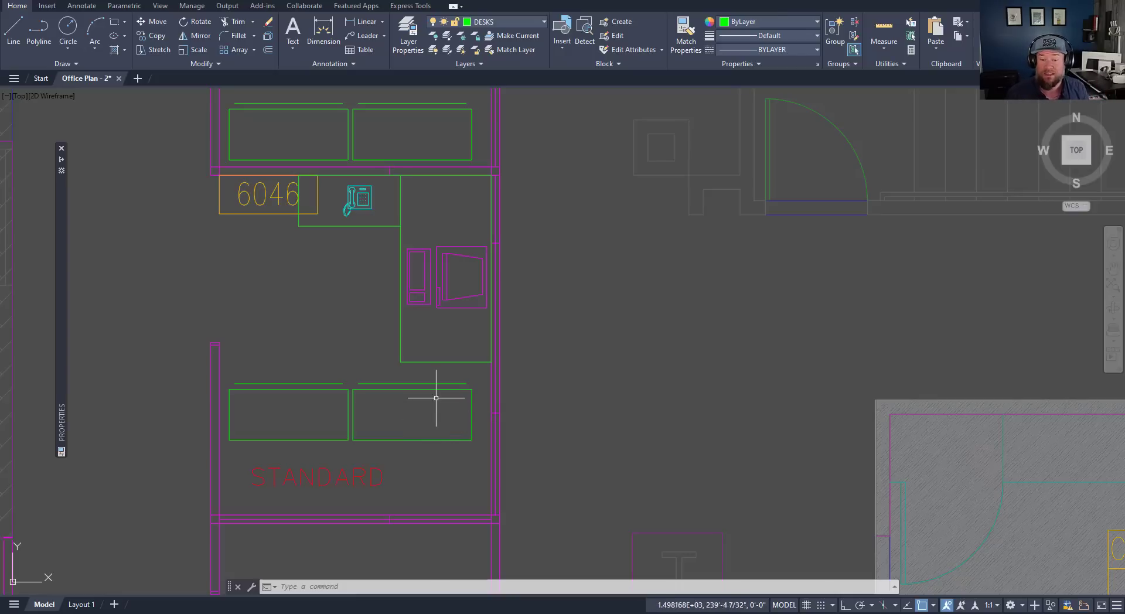
Step: Group cubicle 6046's desk, phone, computer, two cabinets, room number tag and STANDARD label with the GROUP command
{"action": "left_click", "coordinate": [449, 410]}
{"action": "left_click", "coordinate": [255, 193]}
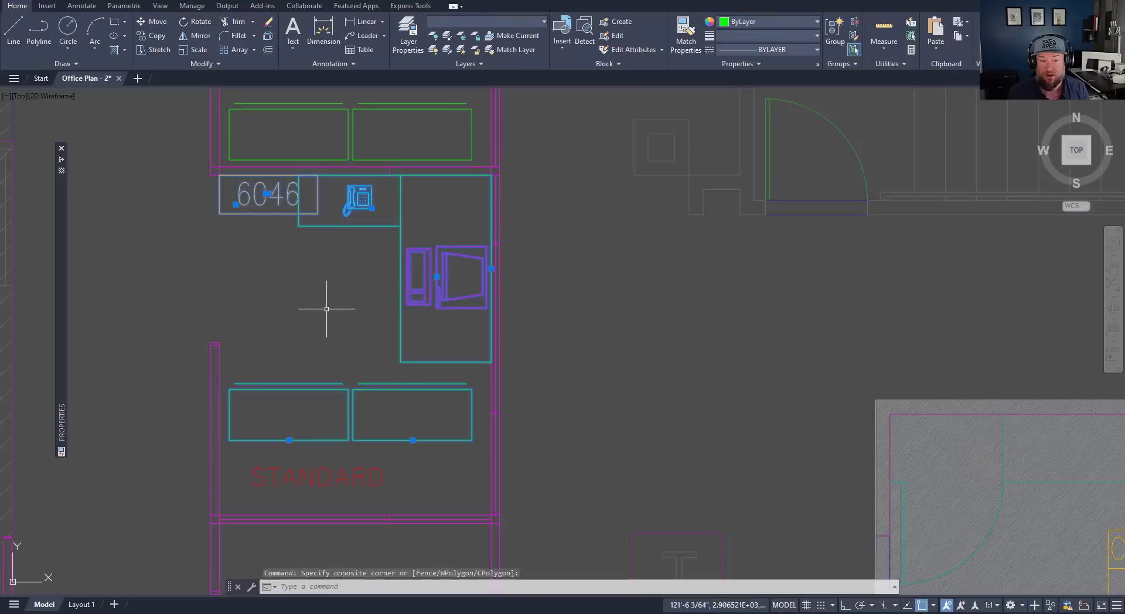
{"action": "left_click", "coordinate": [419, 471]}
{"action": "left_click", "coordinate": [322, 413]}
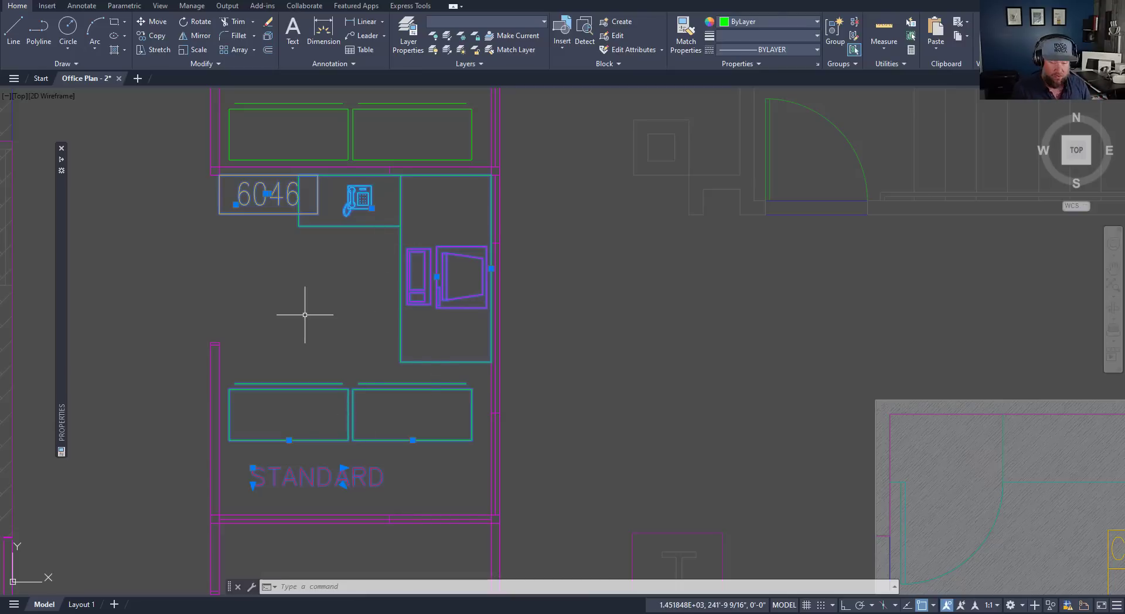
{"action": "type", "text": "GROUP"}
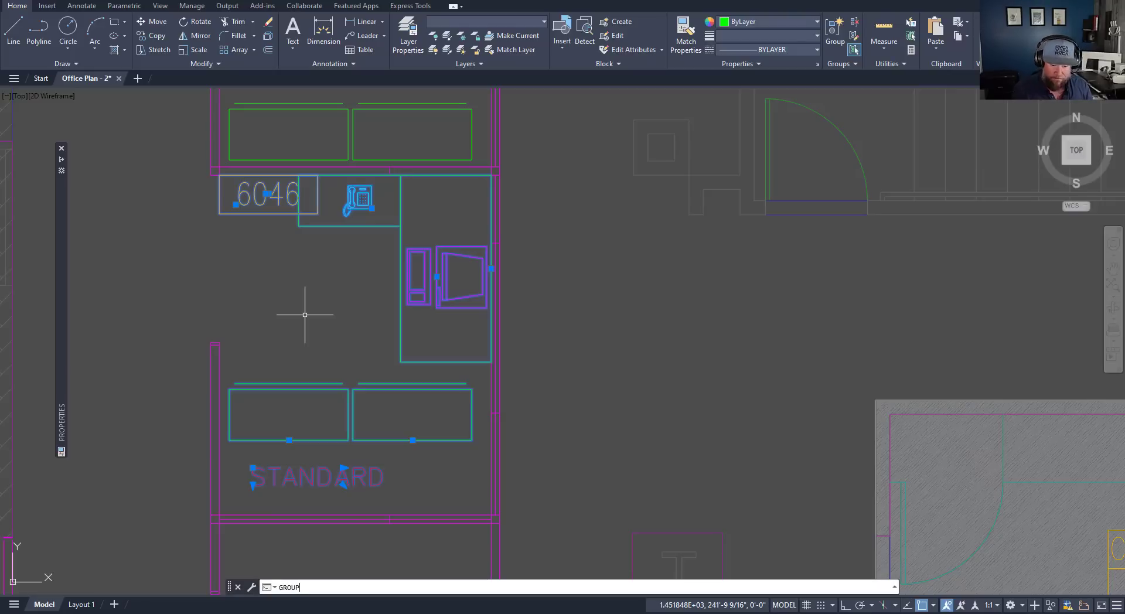
{"action": "key", "text": "Return"}
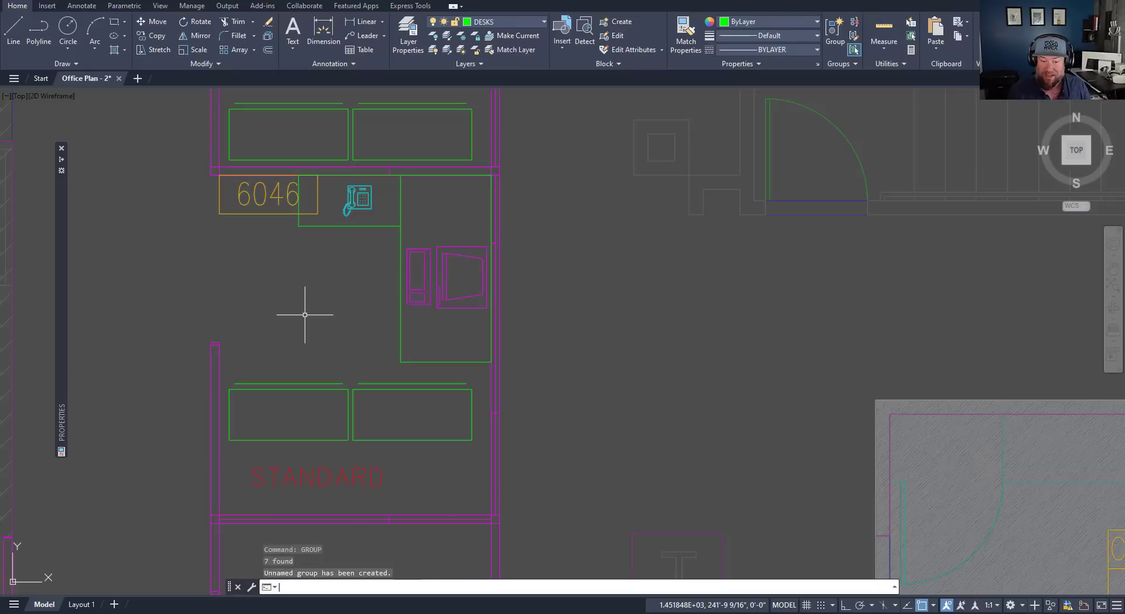
Step: Select the new group in cubicle 6046 and preview moving it as one object by its grip, without placing it
{"action": "left_click", "coordinate": [389, 309]}
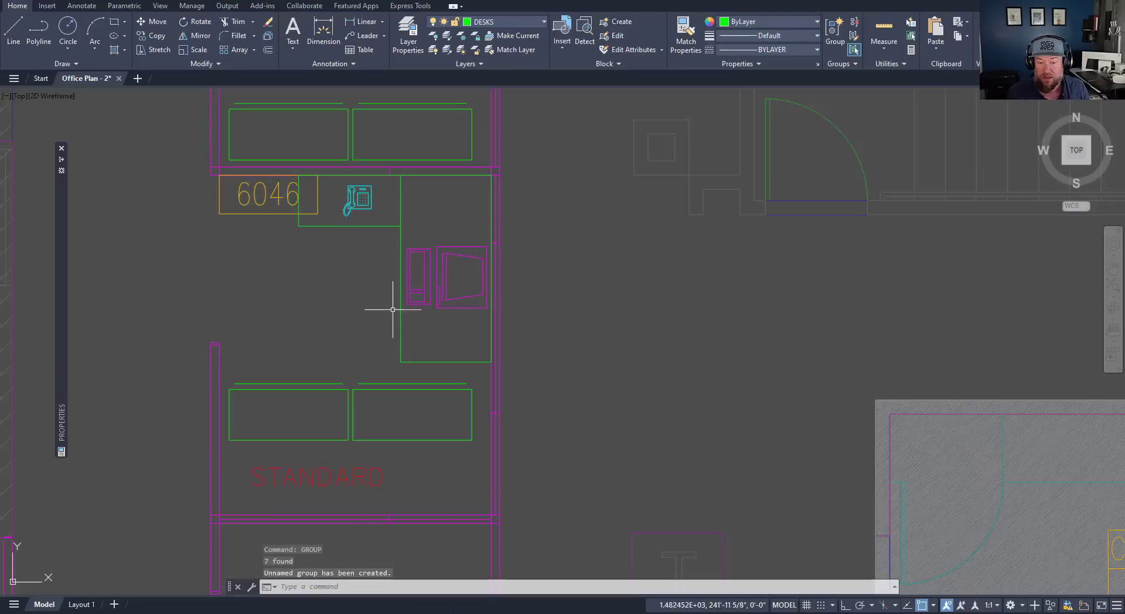
{"action": "left_click", "coordinate": [355, 330]}
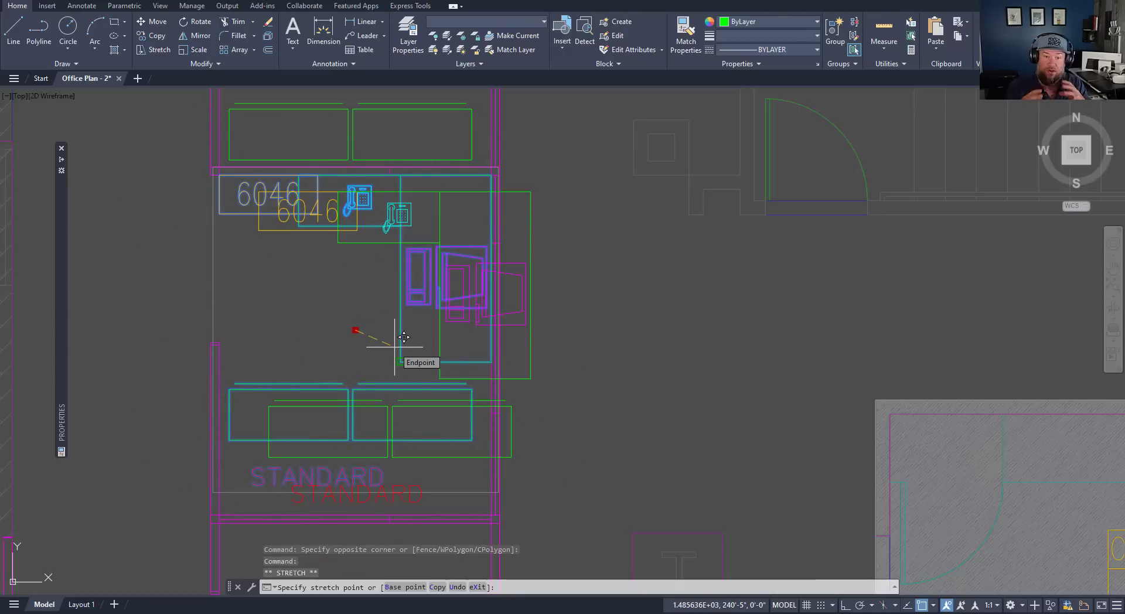
{"action": "key", "text": "Escape"}
{"action": "key", "text": "Escape"}
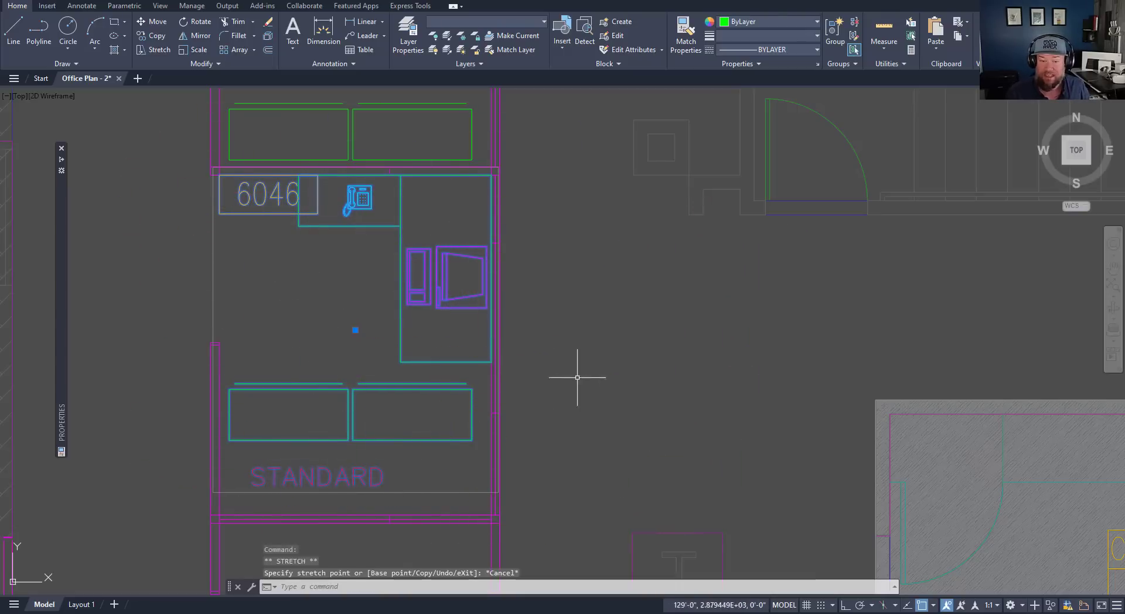
Step: Preview copying cubicle 6046's furniture group over to cubicle 6024 with the COPY command, without placing it
{"action": "type", "text": "co"}
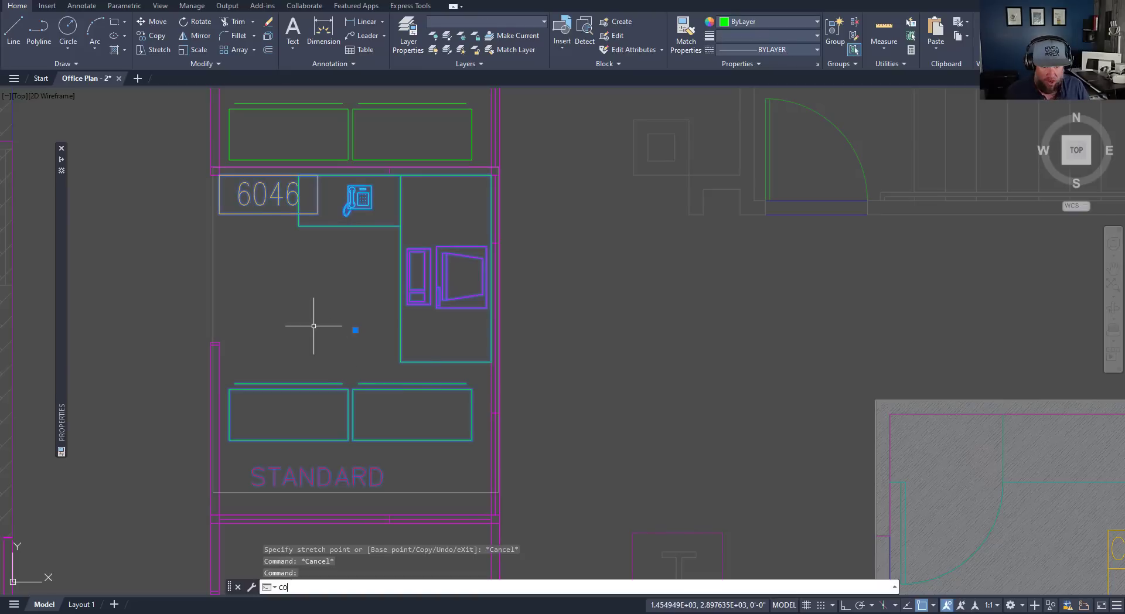
{"action": "key", "text": "Return"}
{"action": "left_click", "coordinate": [317, 314]}
{"action": "scroll", "coordinate": [563, 339], "scroll_direction": "down", "scroll_amount": 5}
{"action": "middle_click_drag", "start_coordinate": [581, 344], "coordinate": [405, 304]}
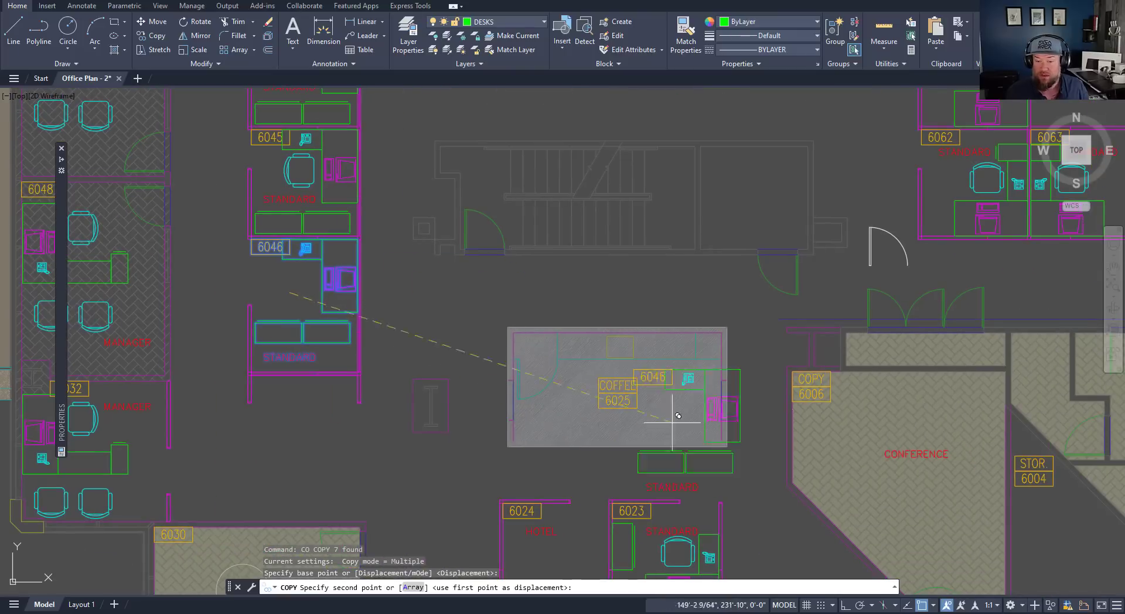
{"action": "middle_click_drag", "start_coordinate": [545, 467], "coordinate": [500, 346]}
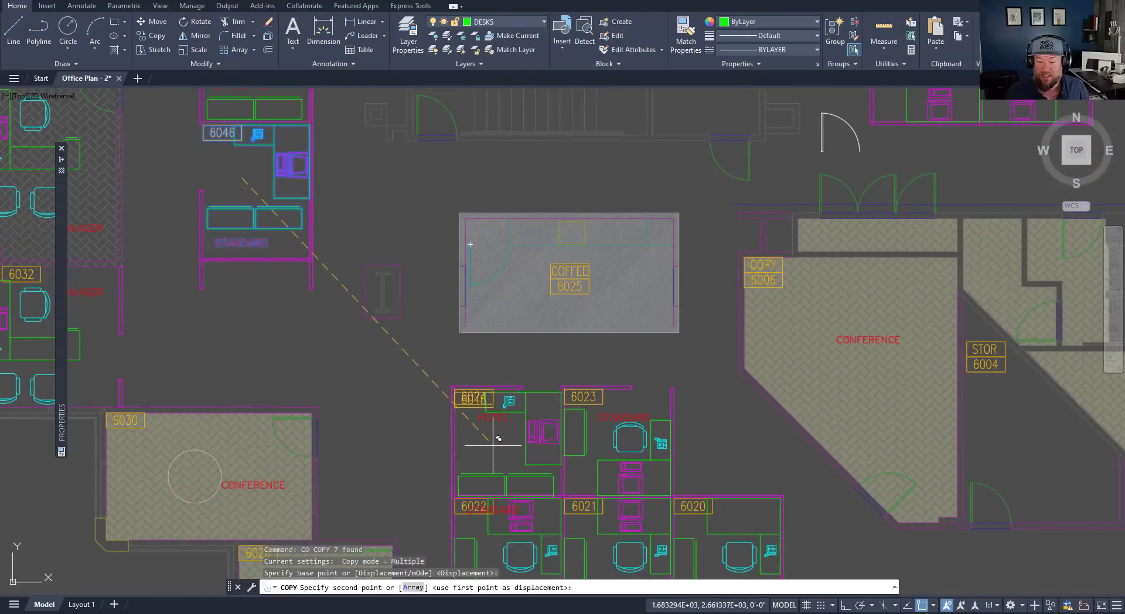
{"action": "key", "text": "Escape"}
{"action": "key", "text": "Escape"}
{"action": "key", "text": "Escape"}
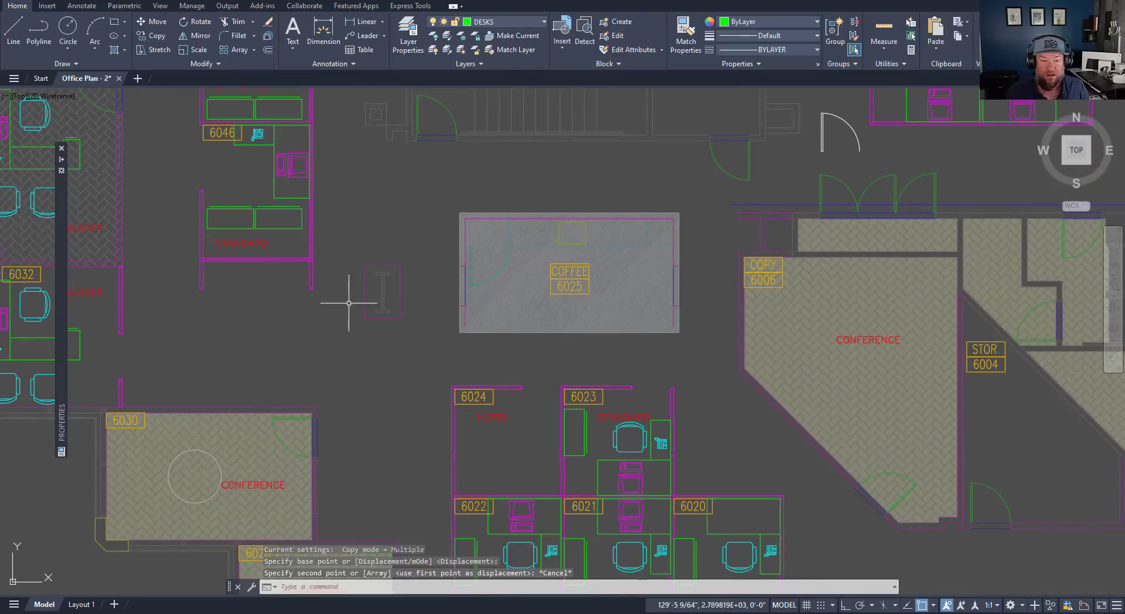
Step: Turn off group selection (PICKSTYLE 0) and try selecting cubicle 6046's two cabinets as individual objects
{"action": "middle_click_drag", "start_coordinate": [348, 303], "coordinate": [372, 371]}
{"action": "scroll", "coordinate": [277, 268], "scroll_direction": "up", "scroll_amount": 4}
{"action": "key", "text": "Escape"}
{"action": "middle_click_drag", "start_coordinate": [307, 309], "coordinate": [357, 373]}
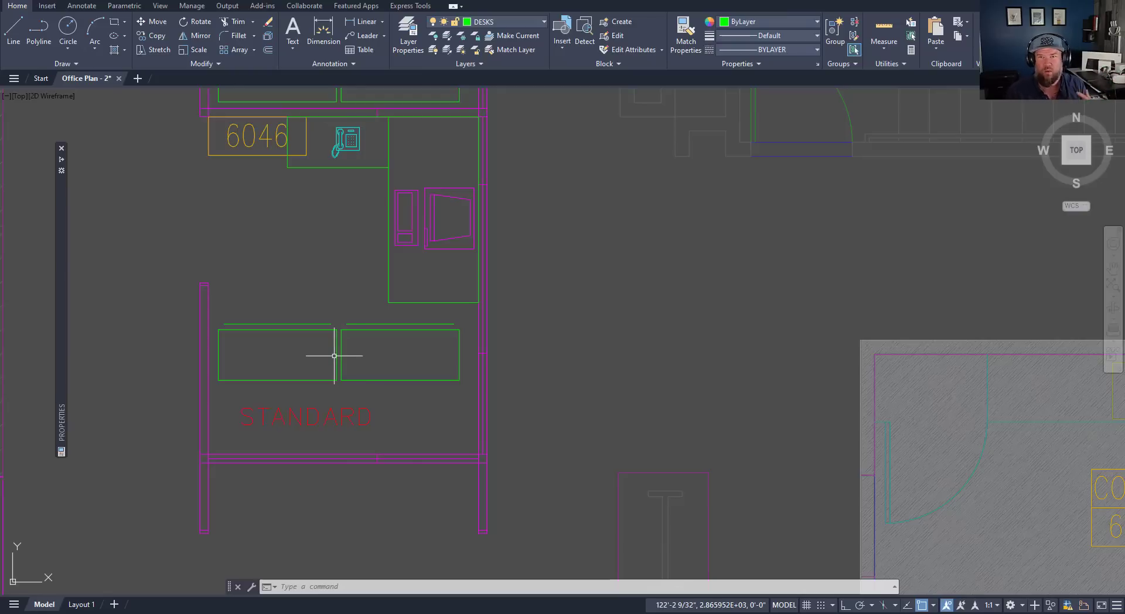
{"action": "key", "text": "Escape"}
{"action": "key", "text": "Escape"}
{"action": "key", "text": "Escape"}
{"action": "middle_click_drag", "start_coordinate": [399, 364], "coordinate": [402, 389]}
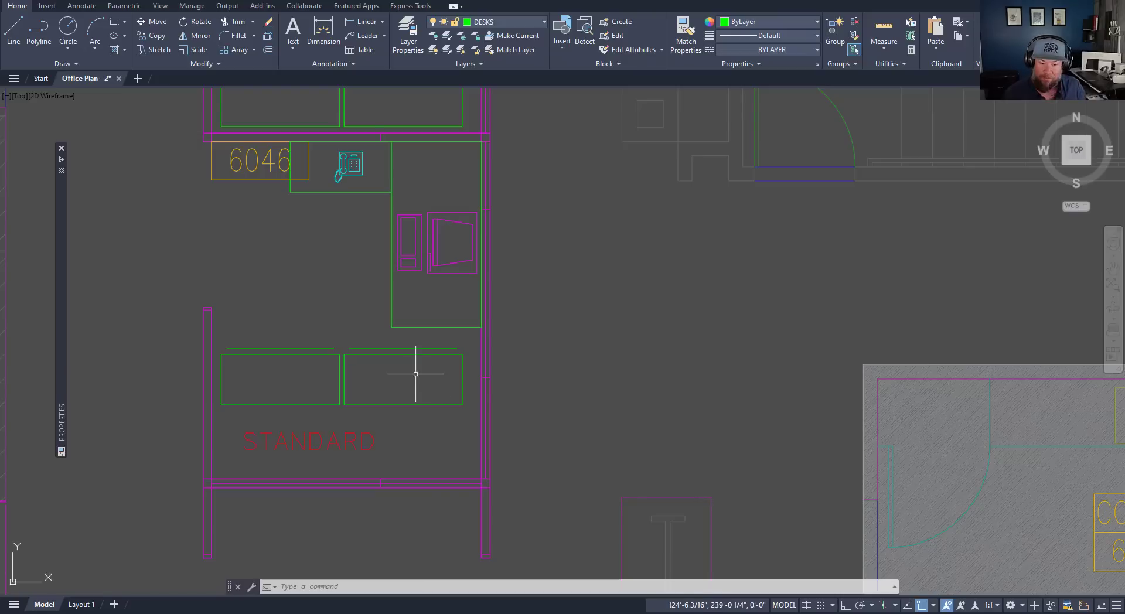
{"action": "left_click", "coordinate": [415, 374]}
{"action": "left_click", "coordinate": [352, 332]}
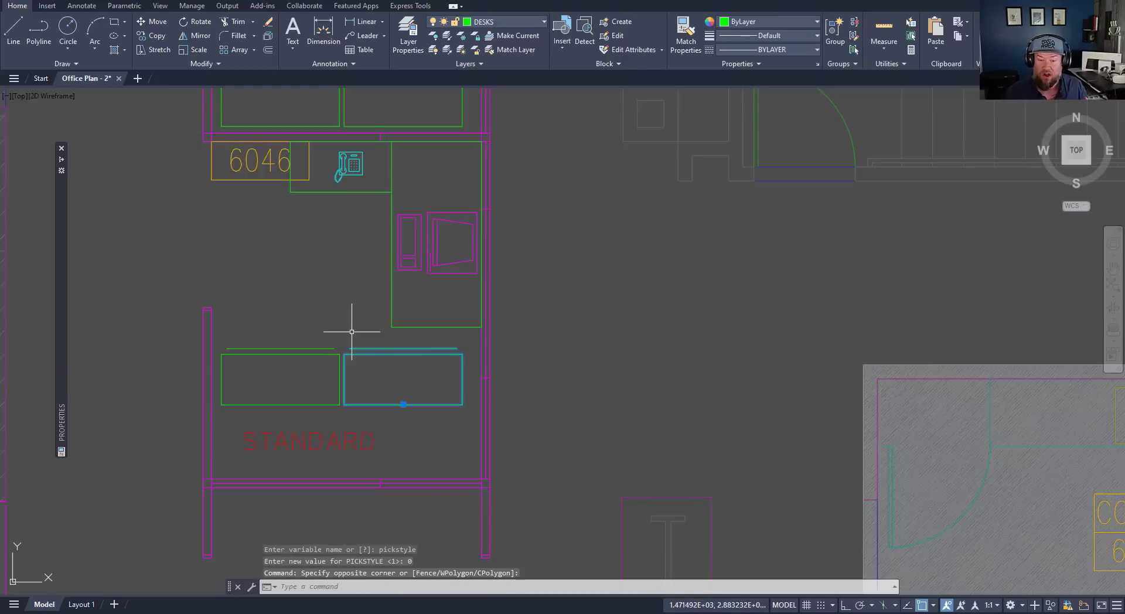
{"action": "left_click", "coordinate": [326, 367]}
{"action": "left_click", "coordinate": [299, 336]}
{"action": "key", "text": "Escape"}
{"action": "key", "text": "Escape"}
{"action": "key", "text": "Escape"}
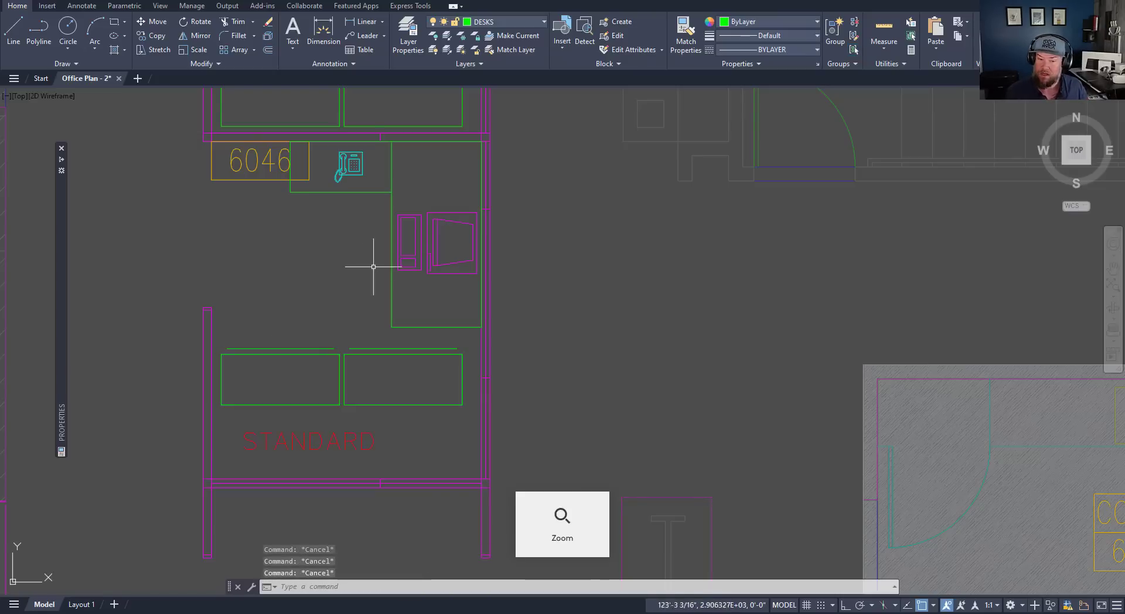
Step: Select the desk and the computer block in cubicle 6046 one at a time as separate objects, clearing each selection
{"action": "left_click", "coordinate": [432, 297]}
{"action": "left_click", "coordinate": [337, 281]}
{"action": "key", "text": "Escape"}
{"action": "key", "text": "Escape"}
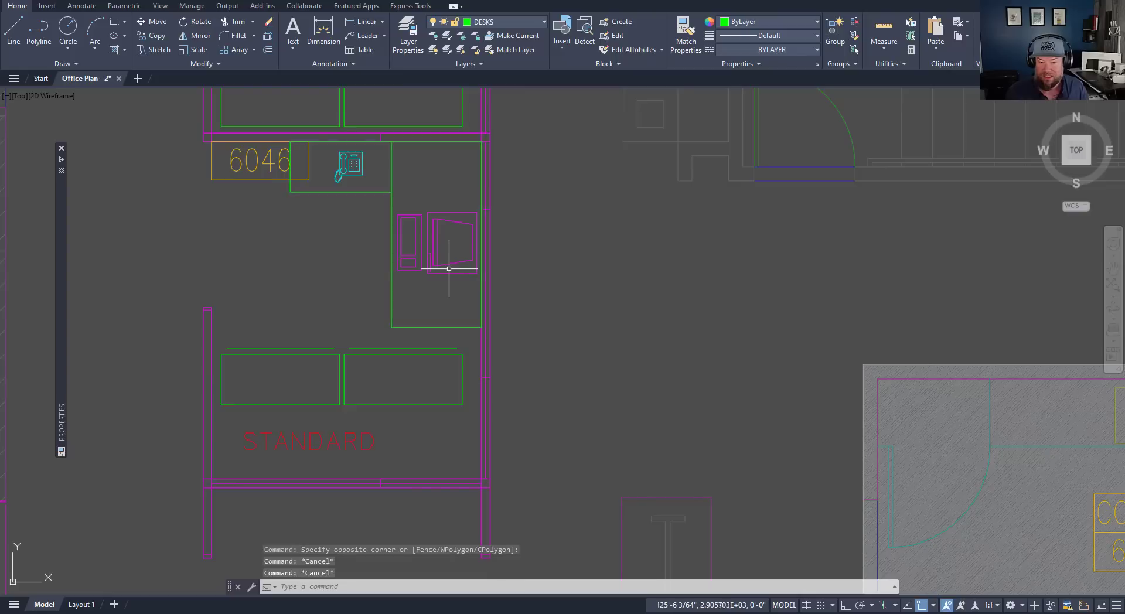
{"action": "left_click", "coordinate": [449, 268]}
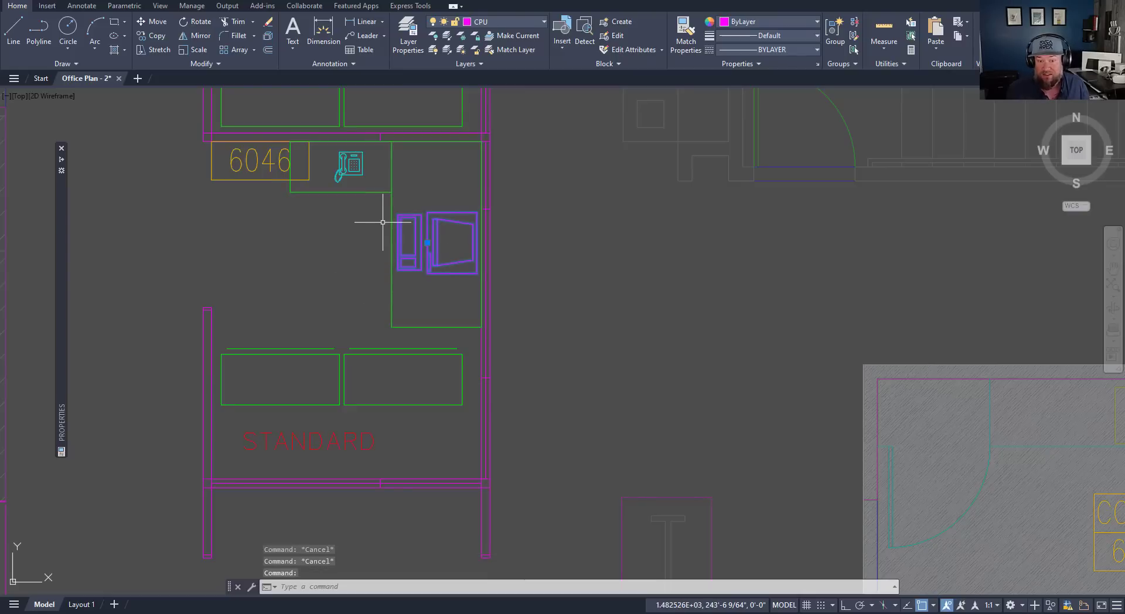
{"action": "key", "text": "Escape"}
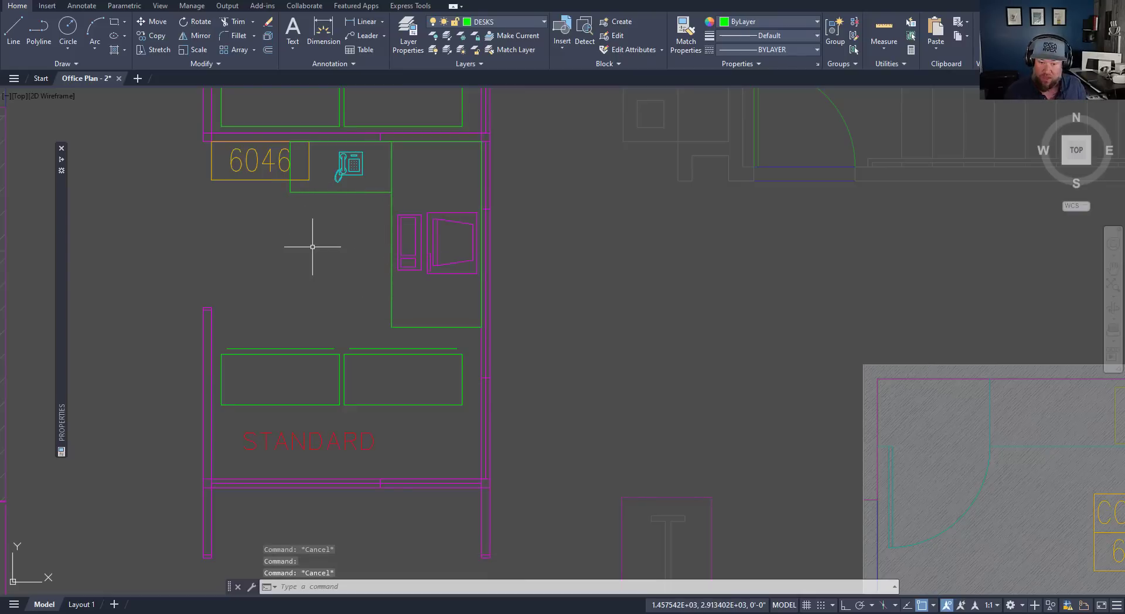
Step: Turn group selection back on (PICKSTYLE 1) and check it by selecting cubicle 6046's whole group through its desk
{"action": "key", "text": "ctrl+shift+a"}
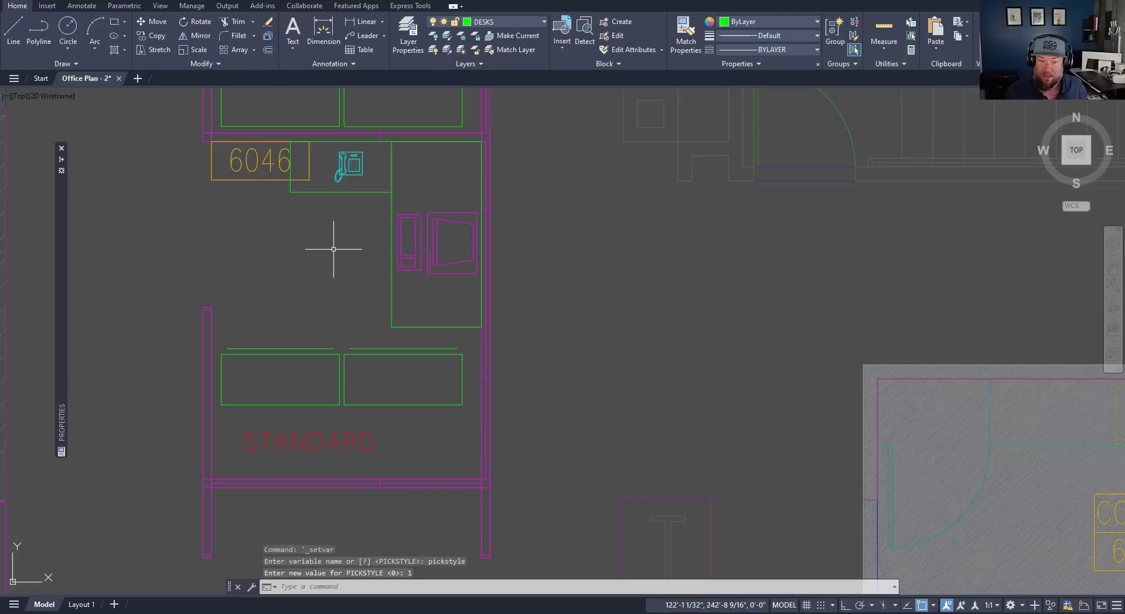
{"action": "left_click", "coordinate": [404, 286]}
{"action": "left_click", "coordinate": [368, 283]}
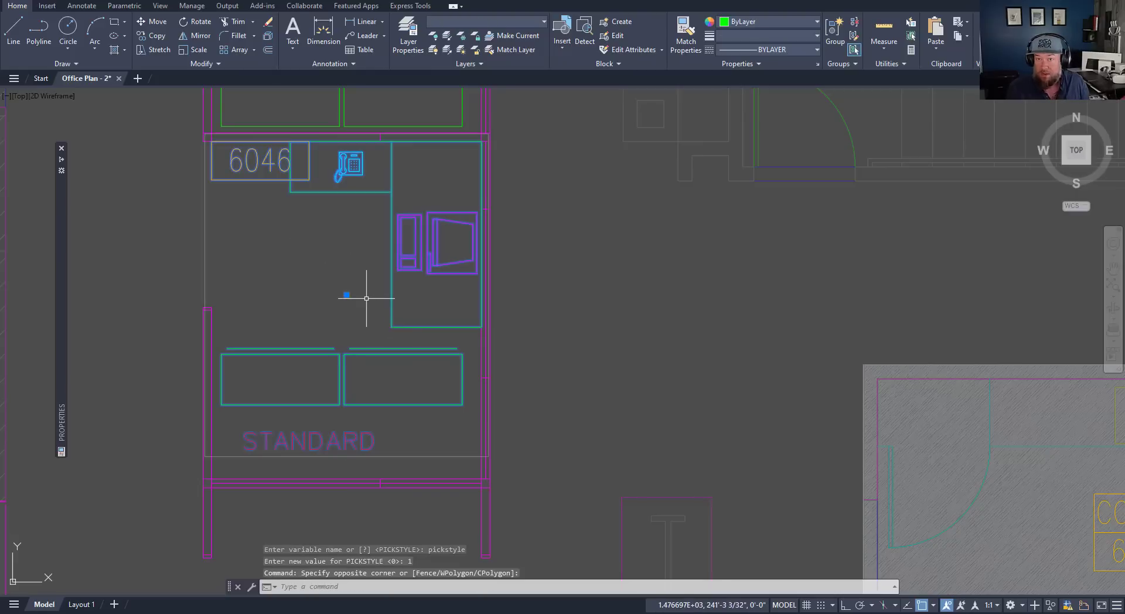
{"action": "key", "text": "Escape"}
{"action": "key", "text": "Escape"}
{"action": "left_click", "coordinate": [403, 302]}
{"action": "left_click", "coordinate": [323, 286]}
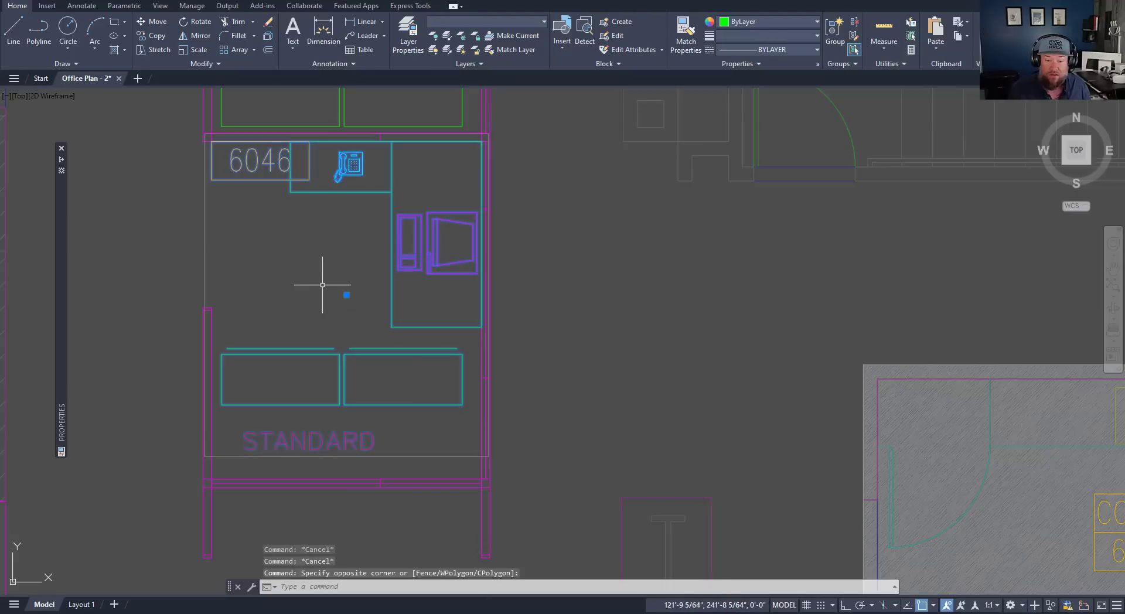
{"action": "key", "text": "Escape"}
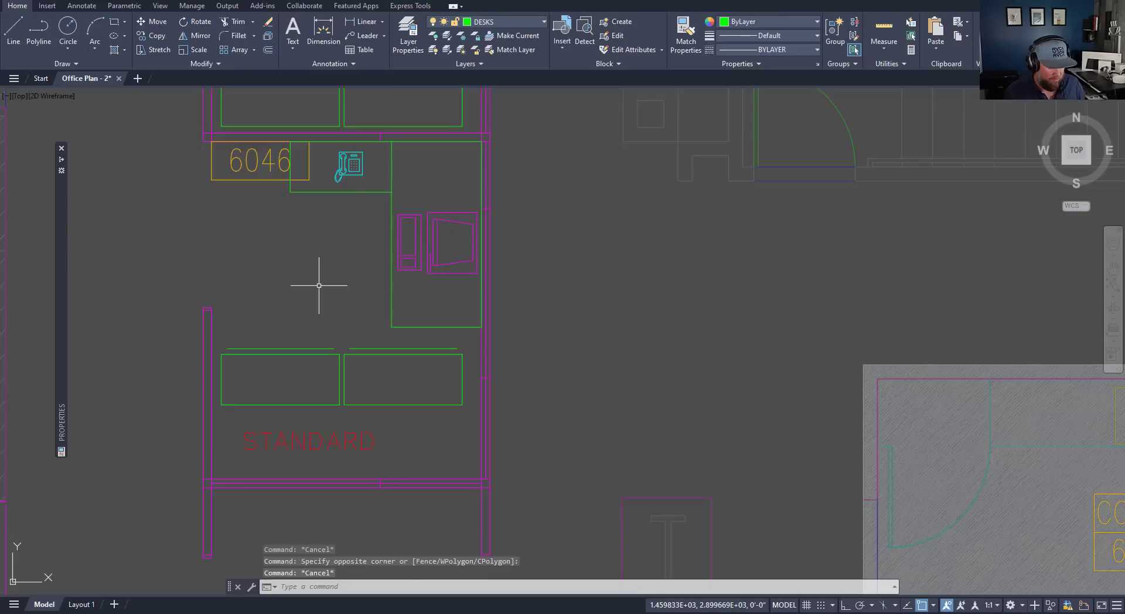
Step: With group selection off, move only the computer block in cubicle 6046 slightly up along the desk by its grip
{"action": "left_click", "coordinate": [410, 244]}
{"action": "left_click", "coordinate": [427, 243]}
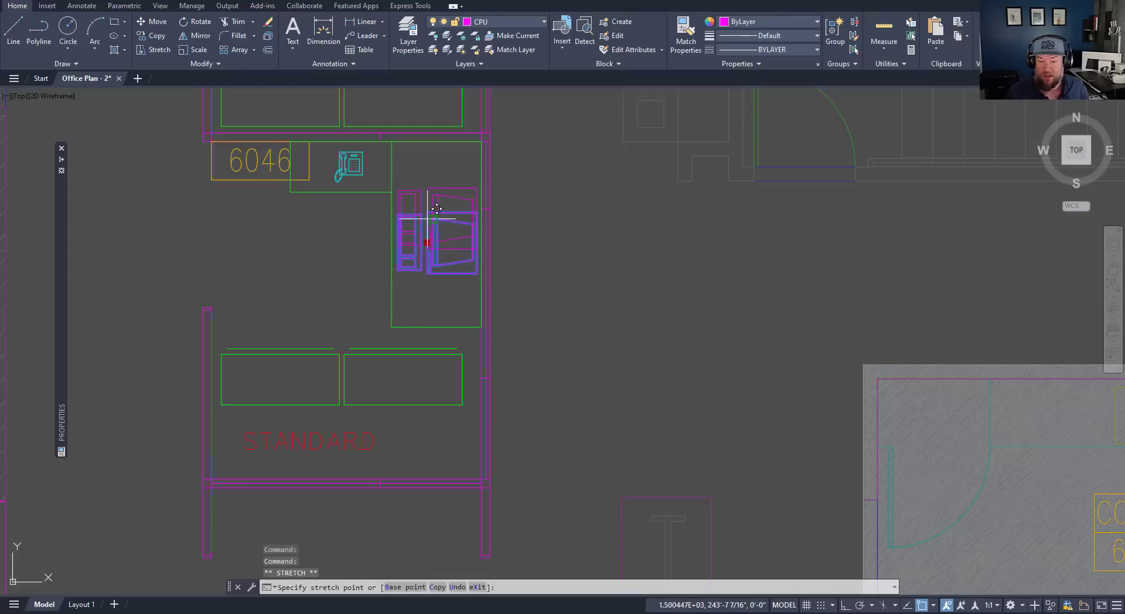
{"action": "key", "text": "Escape"}
{"action": "key", "text": "Escape"}
{"action": "key", "text": "Escape"}
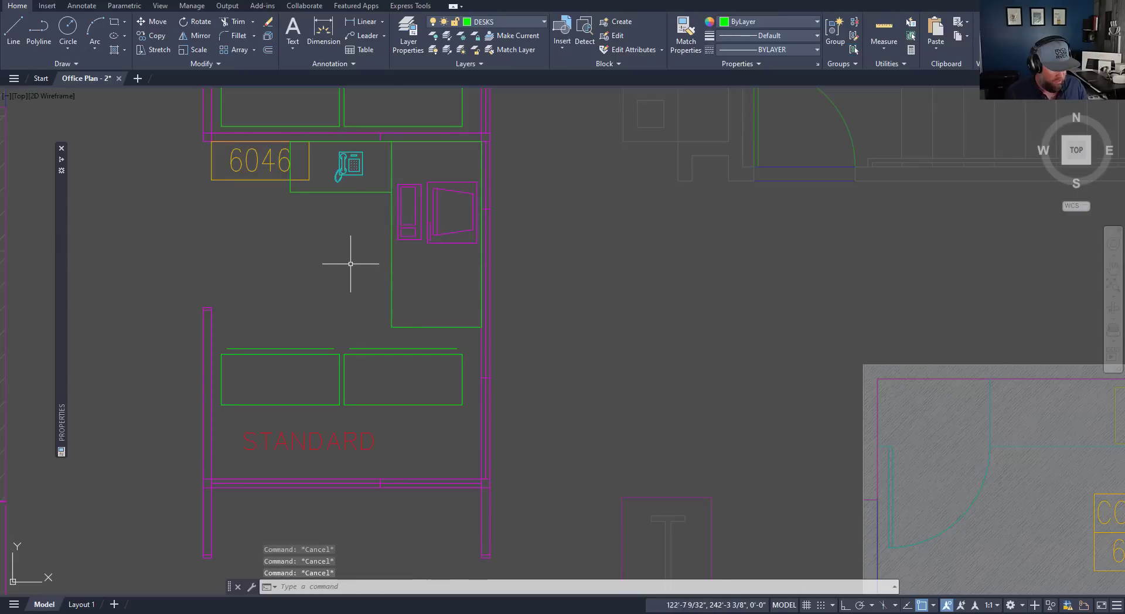
Step: Re-enable group selection (PICKSTYLE 1), select cubicle 6046's group and preview moving it by its grip without placing it
{"action": "key", "text": "ctrl+h"}
{"action": "left_click", "coordinate": [411, 272]}
{"action": "left_click", "coordinate": [372, 276]}
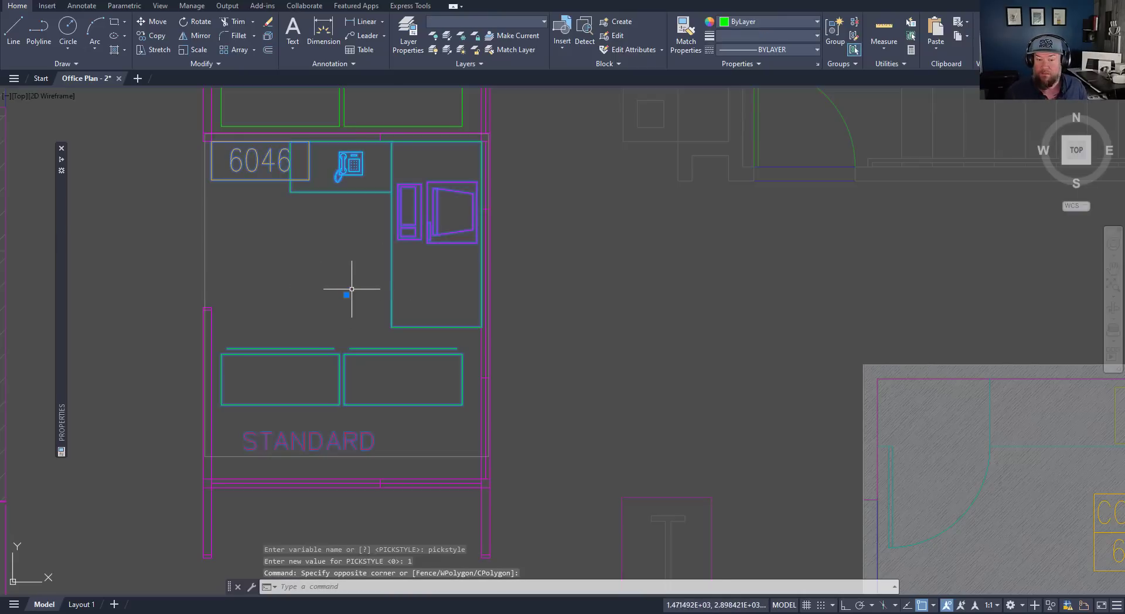
{"action": "left_click", "coordinate": [346, 295]}
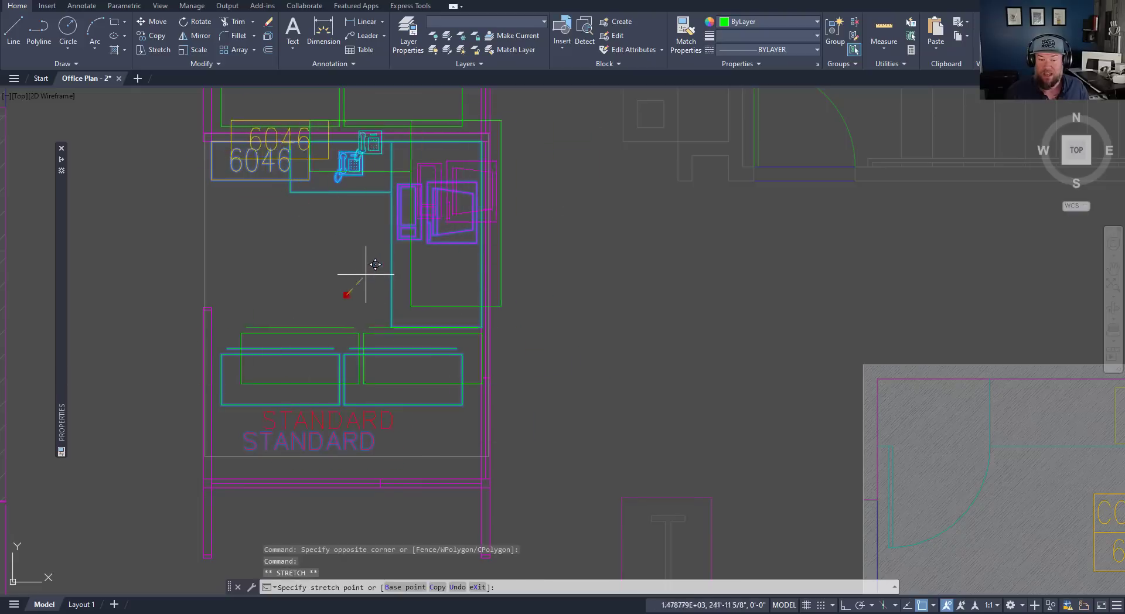
{"action": "key", "text": "Escape"}
{"action": "key", "text": "Escape"}
{"action": "key", "text": "Escape"}
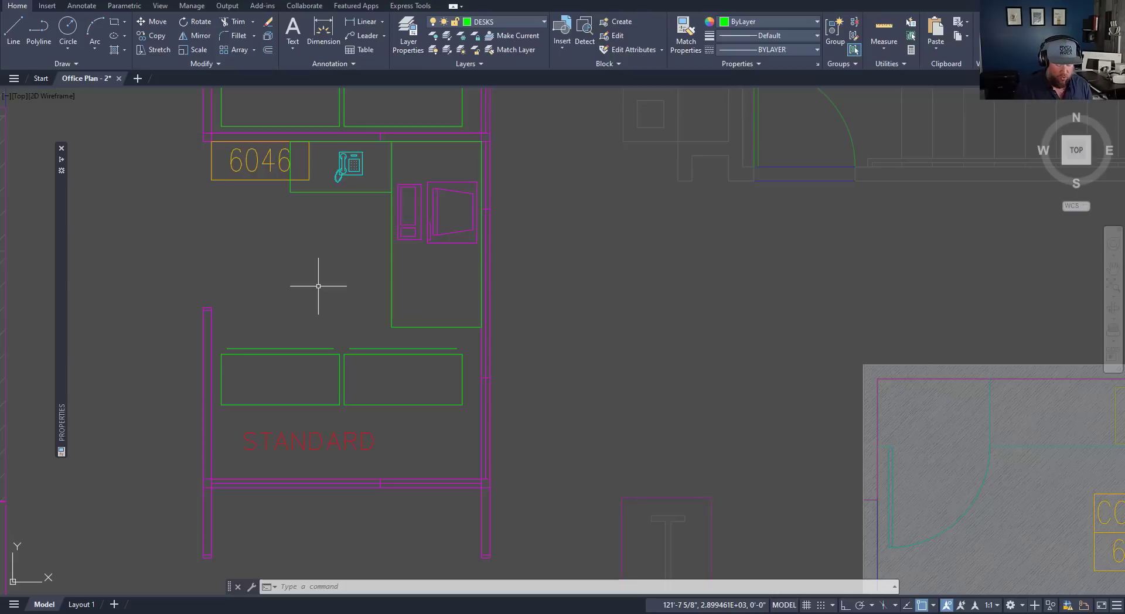
Step: Restore the deleted chair block in cubicle 6046 with the OOPS command
{"action": "type", "text": "oops"}
{"action": "key", "text": "Return"}
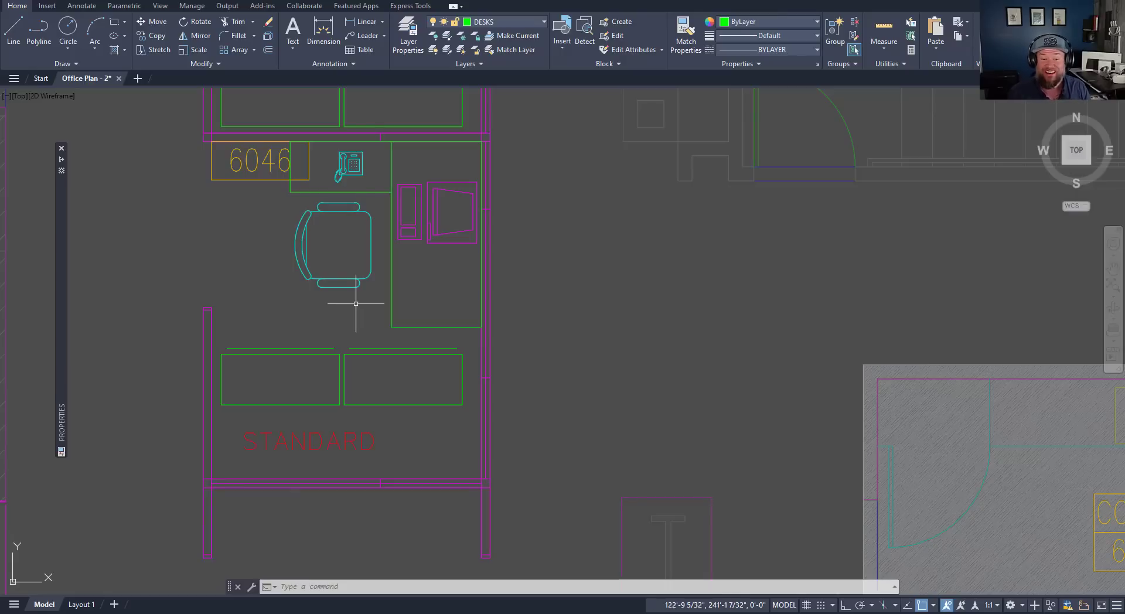
{"action": "middle_click_drag", "start_coordinate": [366, 293], "coordinate": [370, 339]}
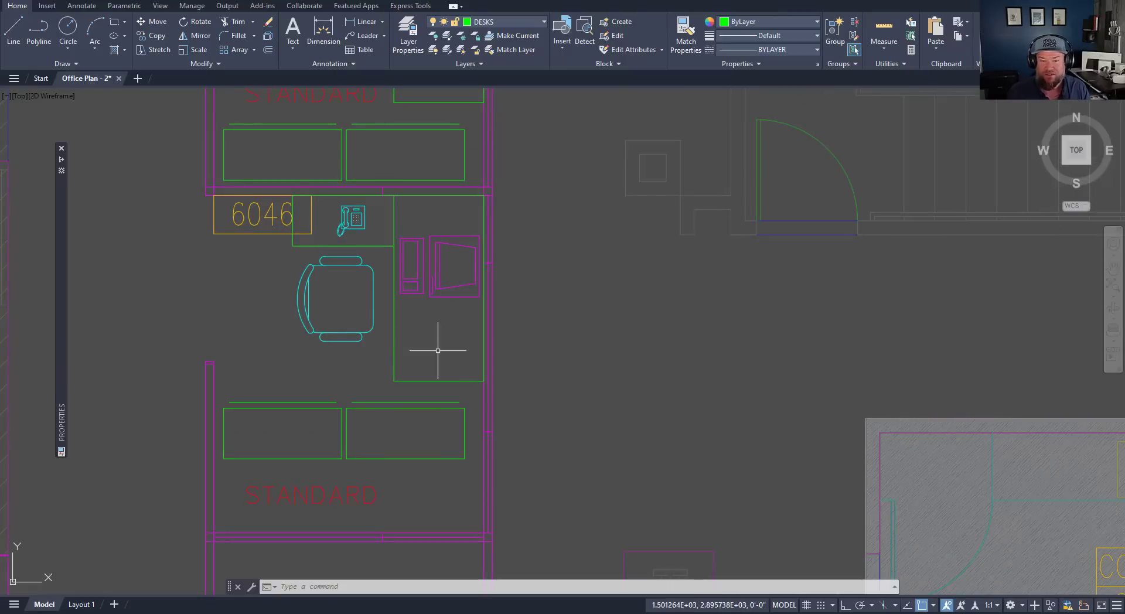
{"action": "scroll", "coordinate": [442, 346], "scroll_direction": "down", "scroll_amount": 2}
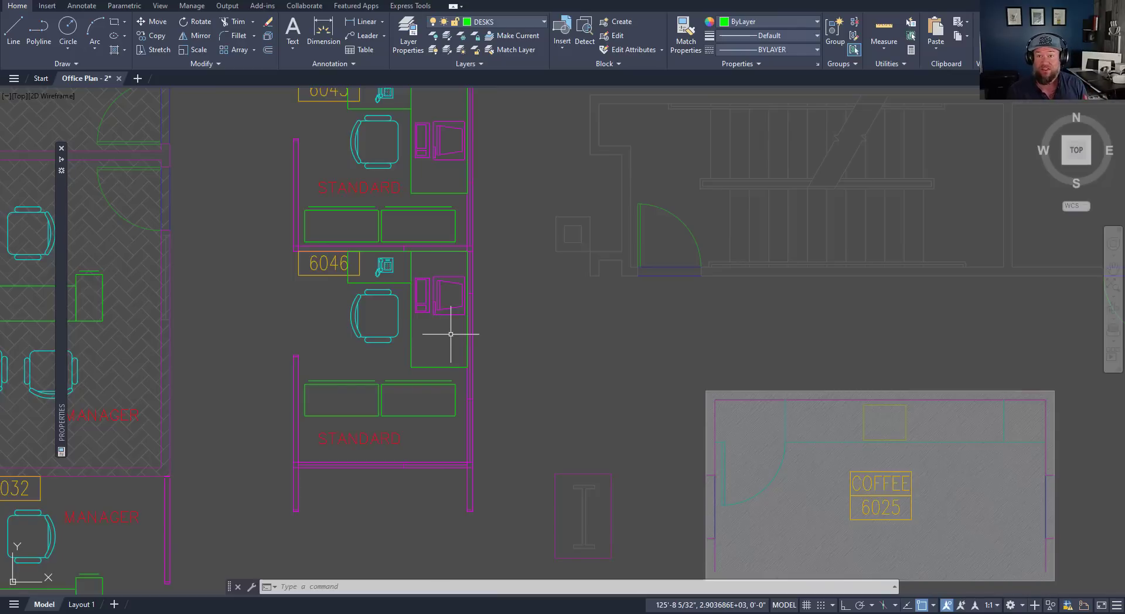
{"action": "mouse_move", "coordinate": [558, 354]}
{"action": "middle_mouse_down"}
{"action": "mouse_move", "coordinate": [522, 360]}
{"action": "mouse_move", "coordinate": [673, 377]}
{"action": "middle_mouse_up"}
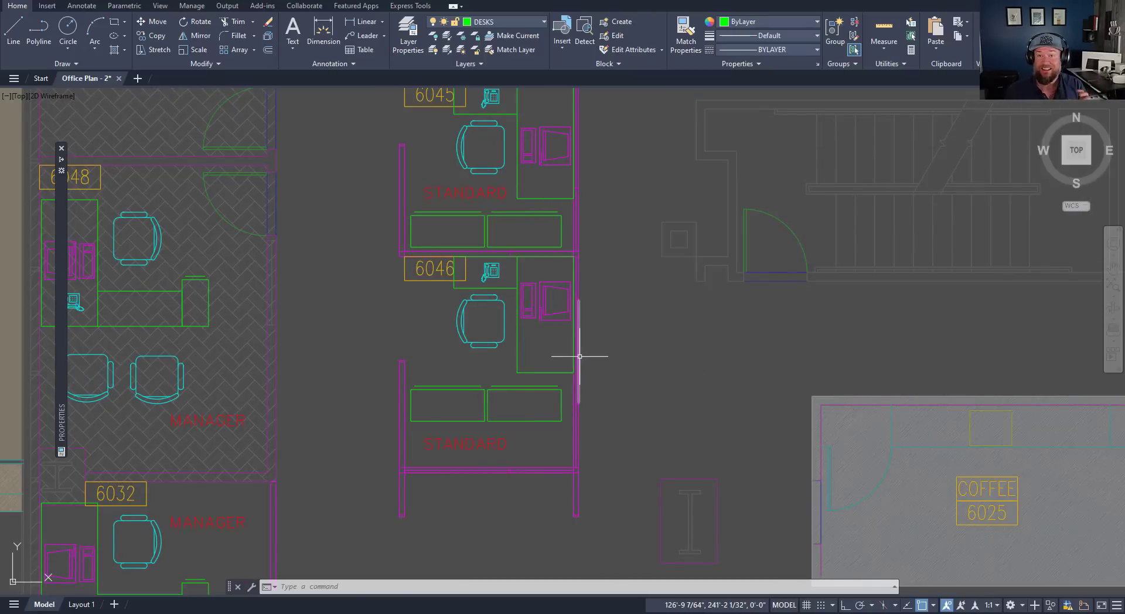
{"action": "middle_click_drag", "start_coordinate": [495, 368], "coordinate": [467, 367]}
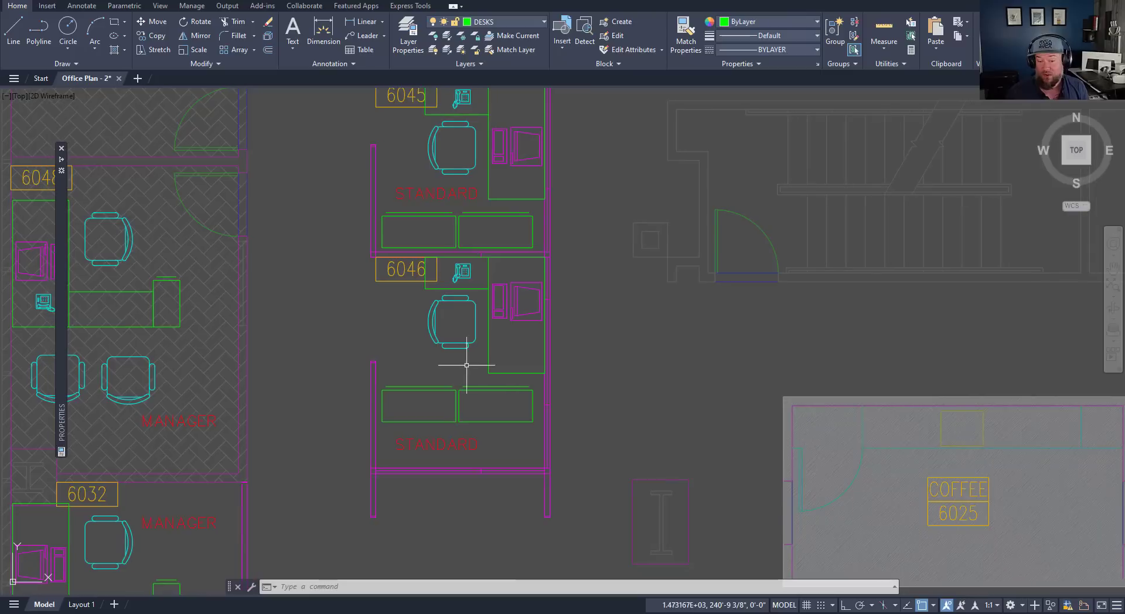
{"action": "key", "text": "Escape"}
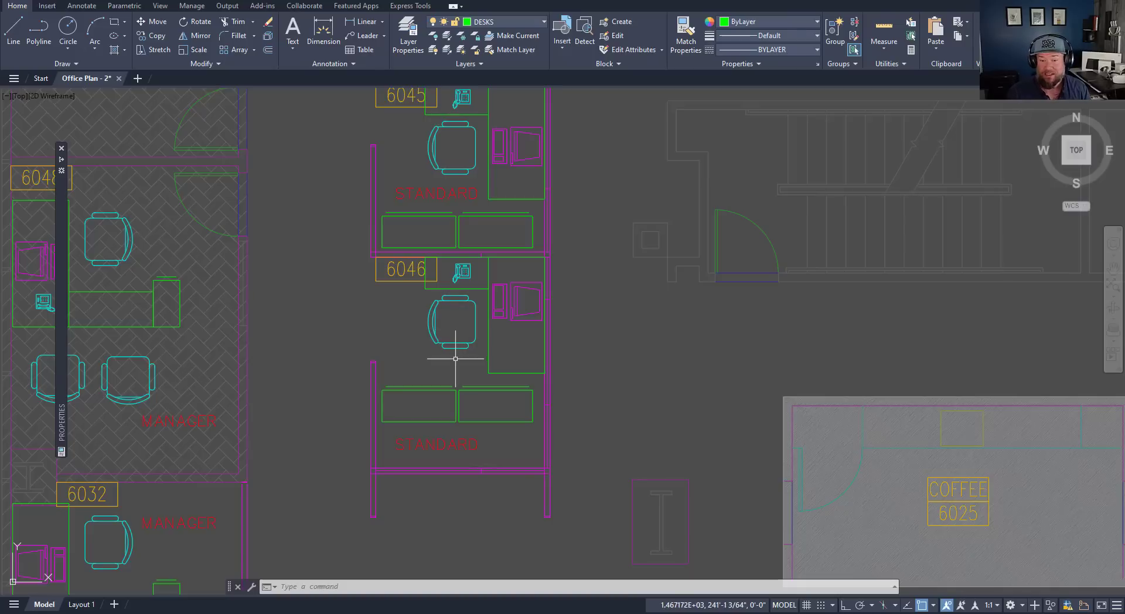
Step: Select cubicle 6046's furniture group and hide it with Hide Objects, leaving the chair out of the selection
{"action": "key", "text": "Escape"}
{"action": "key", "text": "Escape"}
{"action": "key", "text": "Escape"}
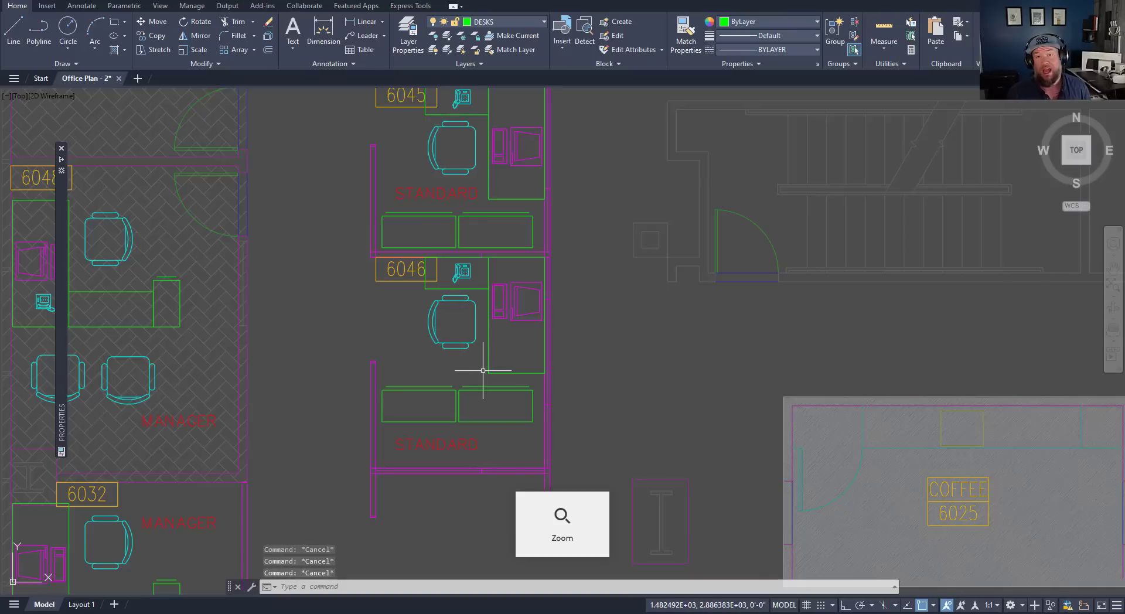
{"action": "left_click", "coordinate": [508, 410]}
{"action": "left_click", "coordinate": [442, 369]}
{"action": "right_click", "coordinate": [408, 365]}
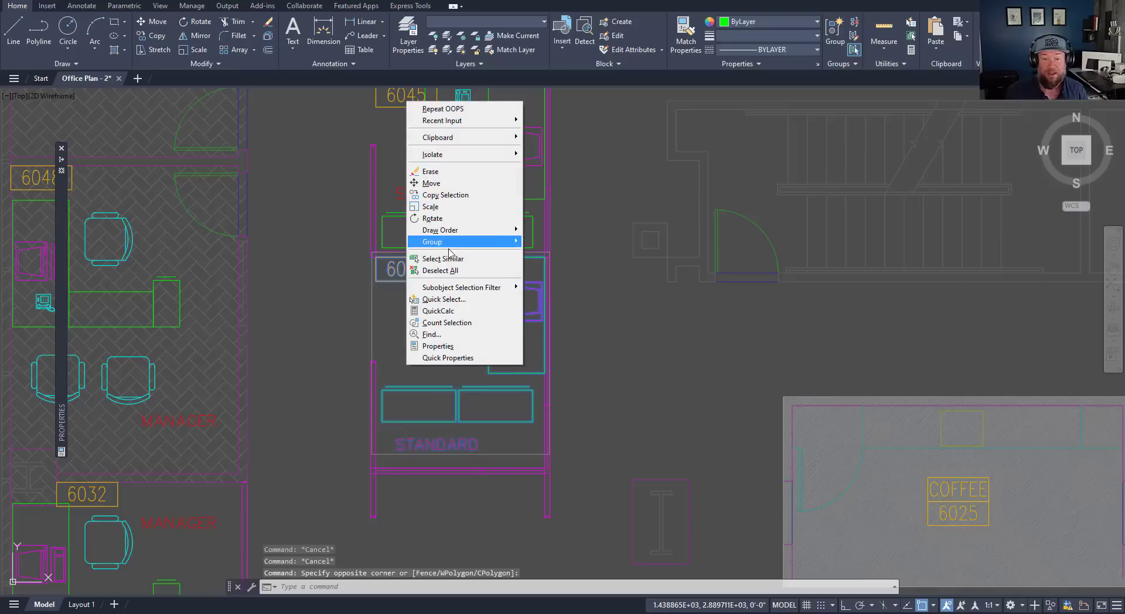
{"action": "mouse_move", "coordinate": [495, 156]}
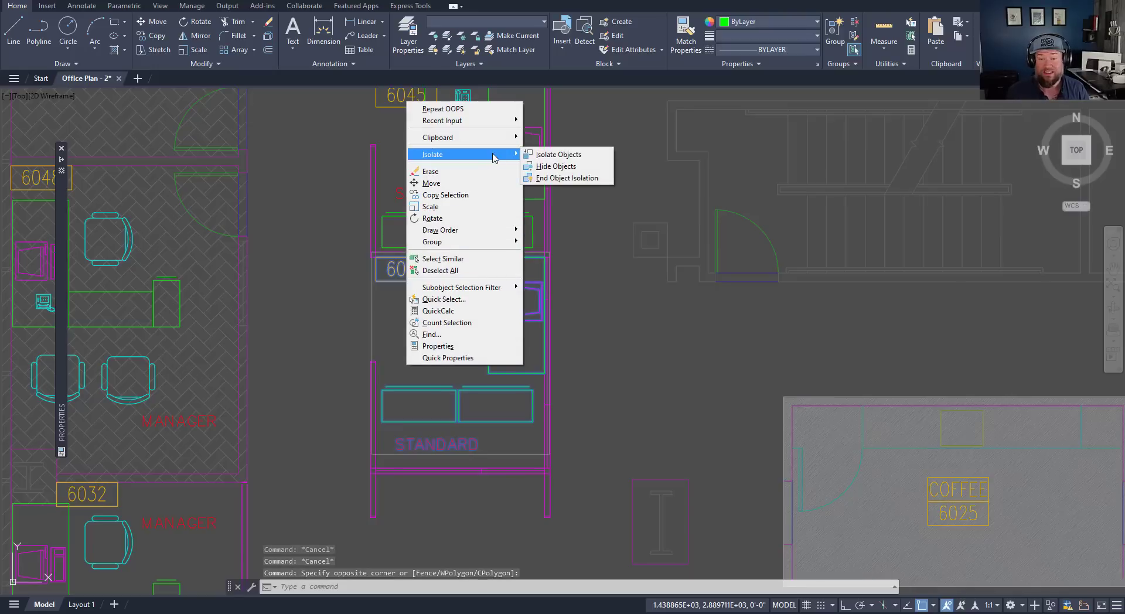
{"action": "left_click", "coordinate": [551, 167]}
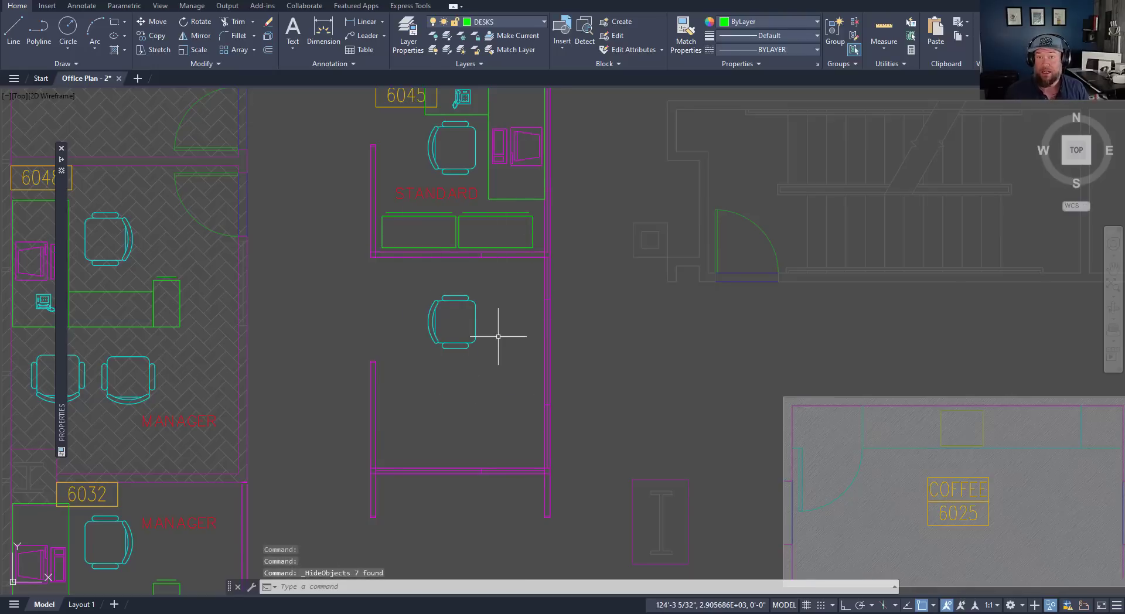
{"action": "key", "text": "Escape"}
{"action": "key", "text": "Escape"}
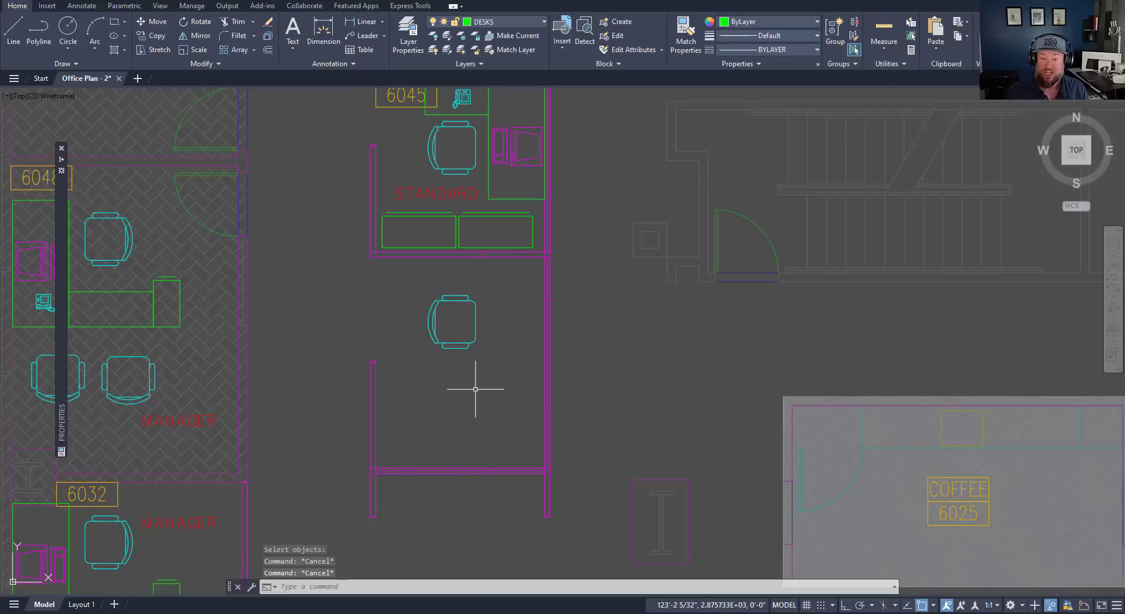
Step: Switch from model space to the Layout 1 sheet
{"action": "middle_click_drag", "start_coordinate": [476, 389], "coordinate": [434, 381]}
{"action": "left_click", "coordinate": [81, 604]}
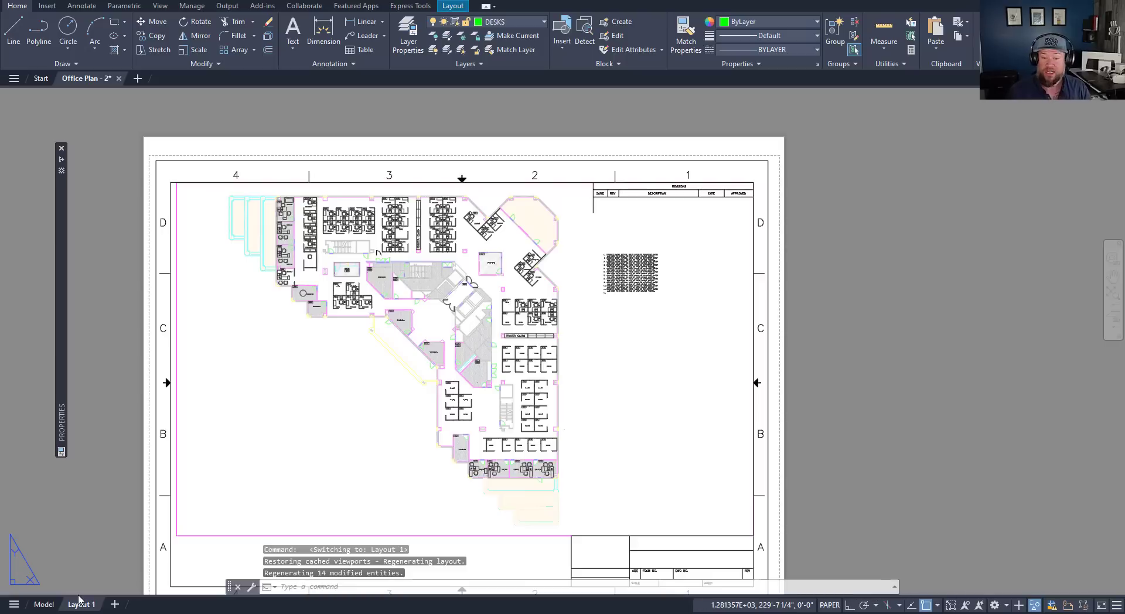
{"action": "middle_click_drag", "start_coordinate": [271, 442], "coordinate": [292, 413]}
{"action": "key", "text": "Escape"}
{"action": "key", "text": "Escape"}
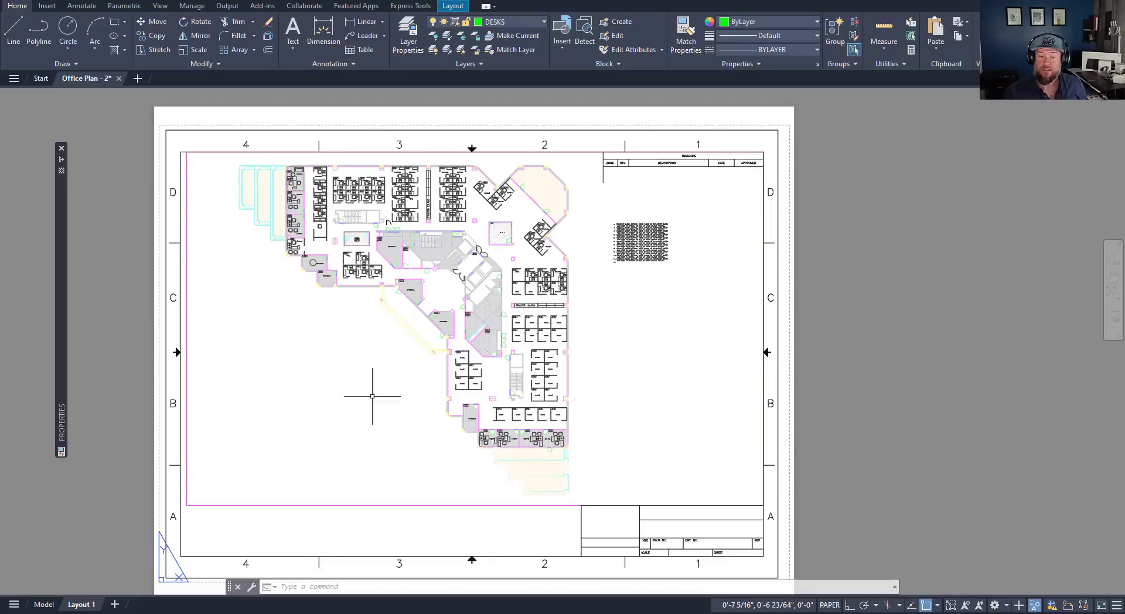
{"action": "key", "text": "Escape"}
{"action": "key", "text": "Escape"}
{"action": "middle_click_drag", "start_coordinate": [598, 403], "coordinate": [555, 389]}
{"action": "key", "text": "Escape"}
{"action": "middle_click_drag", "start_coordinate": [627, 336], "coordinate": [617, 364]}
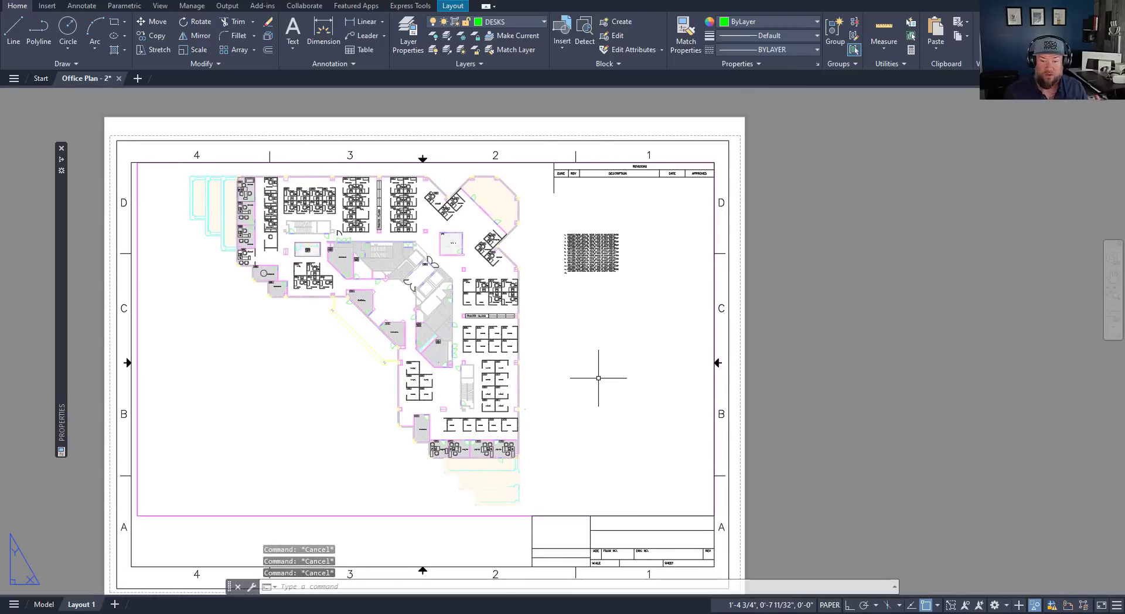
{"action": "mouse_move", "coordinate": [620, 367]}
{"action": "middle_mouse_down"}
{"action": "mouse_move", "coordinate": [647, 386]}
{"action": "mouse_move", "coordinate": [656, 326]}
{"action": "middle_mouse_up"}
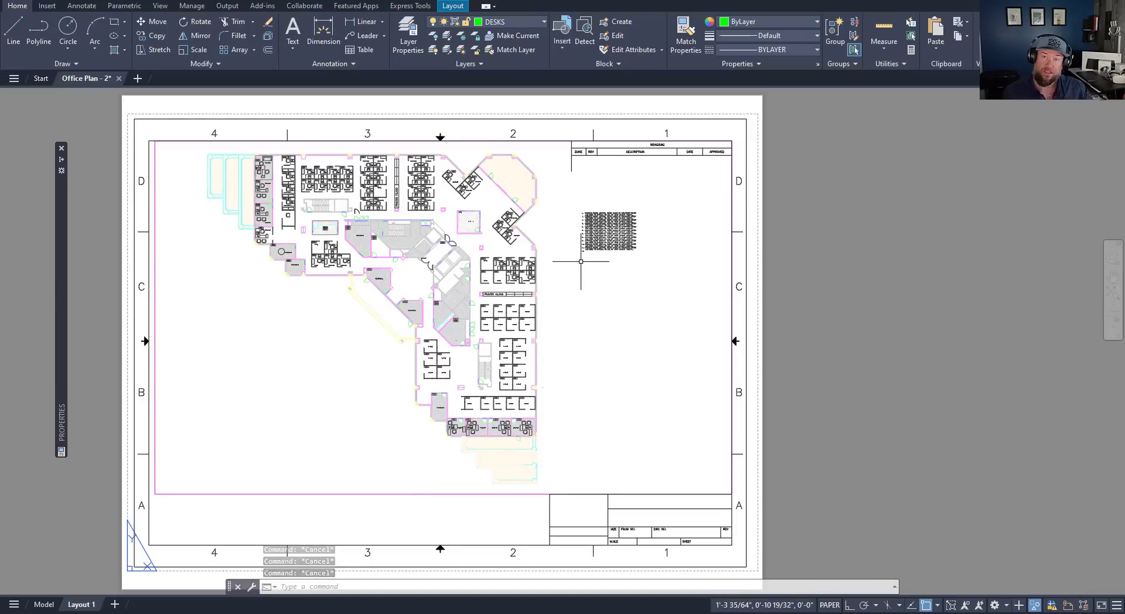
Step: Check which objects lie in paper space by selecting the title block border and the viewport frame, clearing each selection
{"action": "left_click", "coordinate": [692, 456]}
{"action": "left_click", "coordinate": [220, 186]}
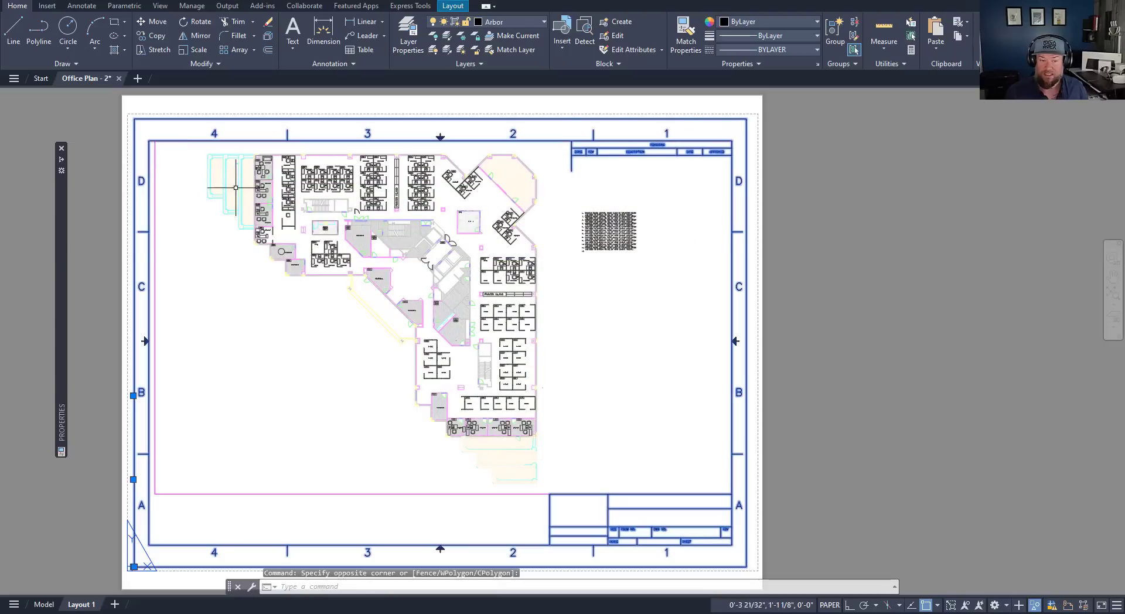
{"action": "key", "text": "Escape"}
{"action": "key", "text": "Escape"}
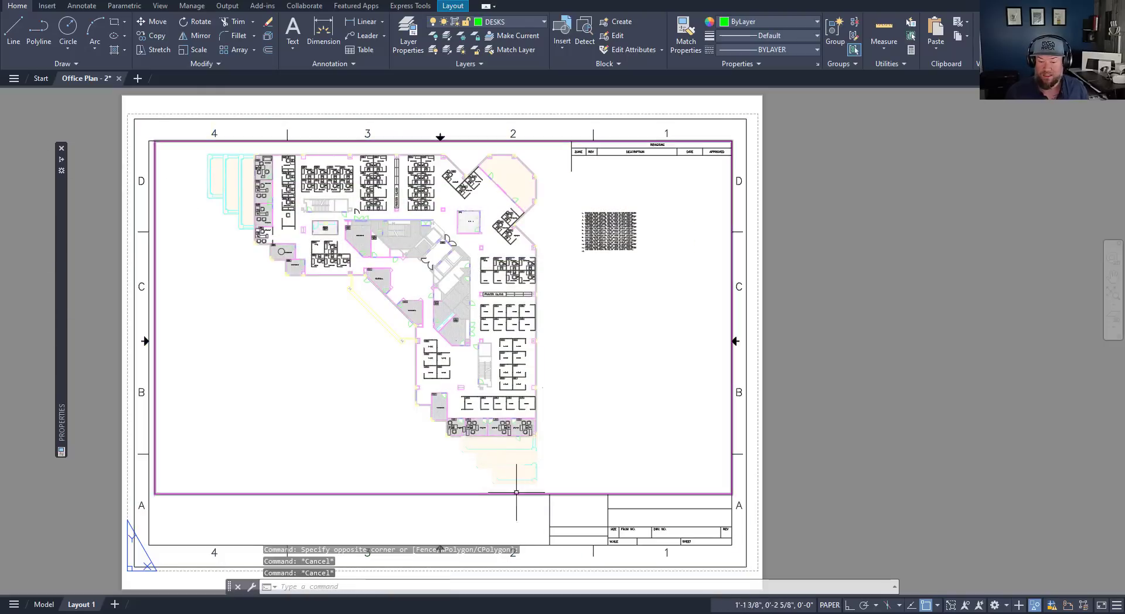
{"action": "left_click", "coordinate": [485, 495]}
{"action": "key", "text": "Escape"}
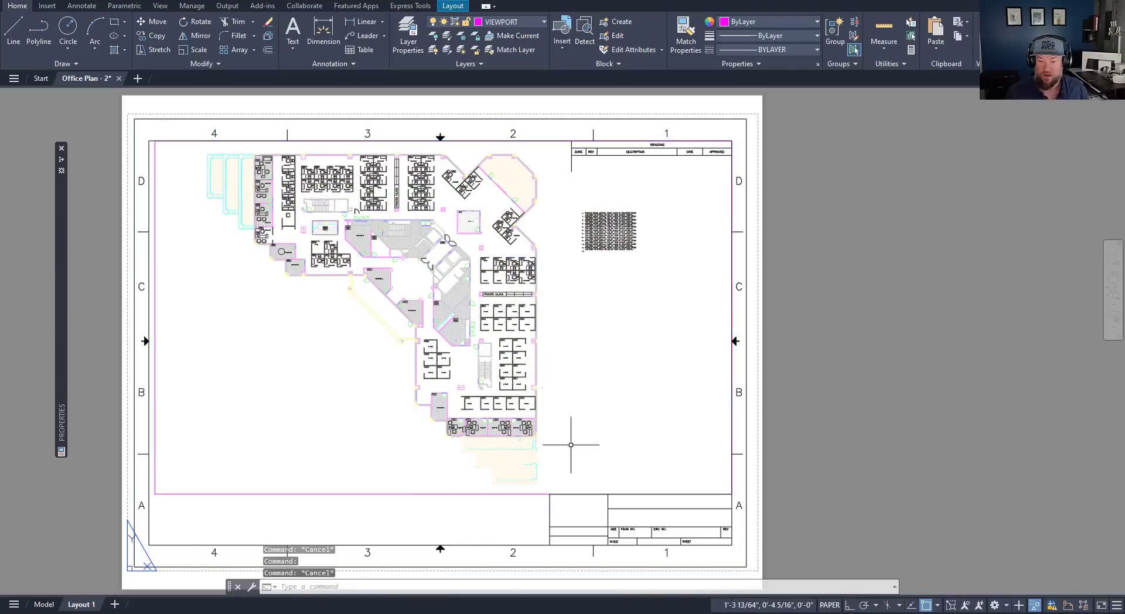
Step: Activate the layout viewport, select the employee table beside the plan and transfer it to paper space with CHSPACE
{"action": "left_click", "coordinate": [596, 340]}
{"action": "double_click", "coordinate": [596, 340]}
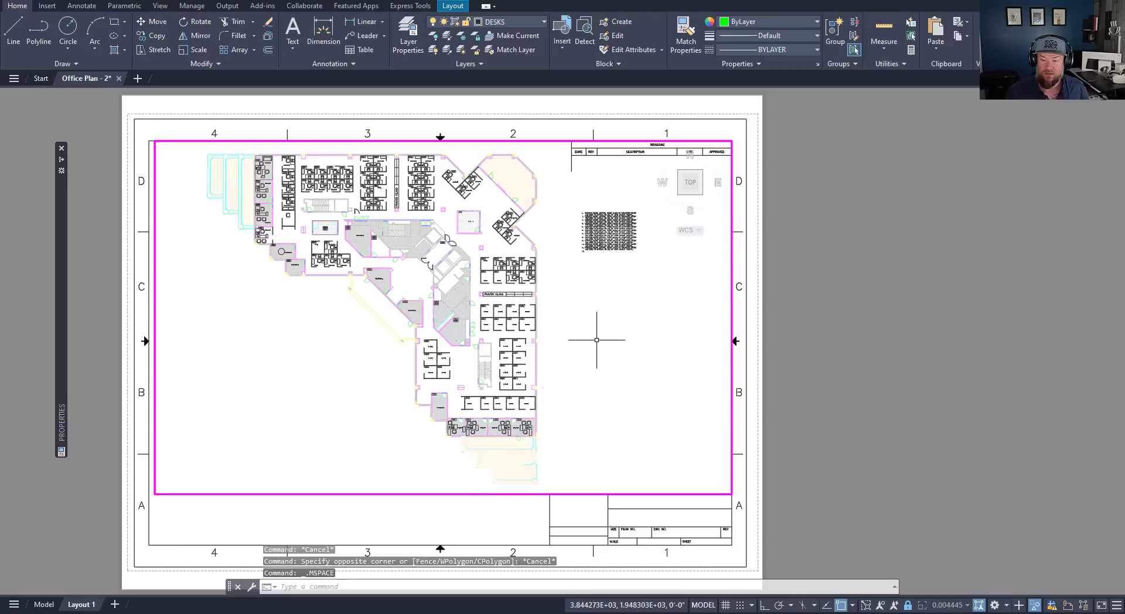
{"action": "left_click", "coordinate": [598, 231]}
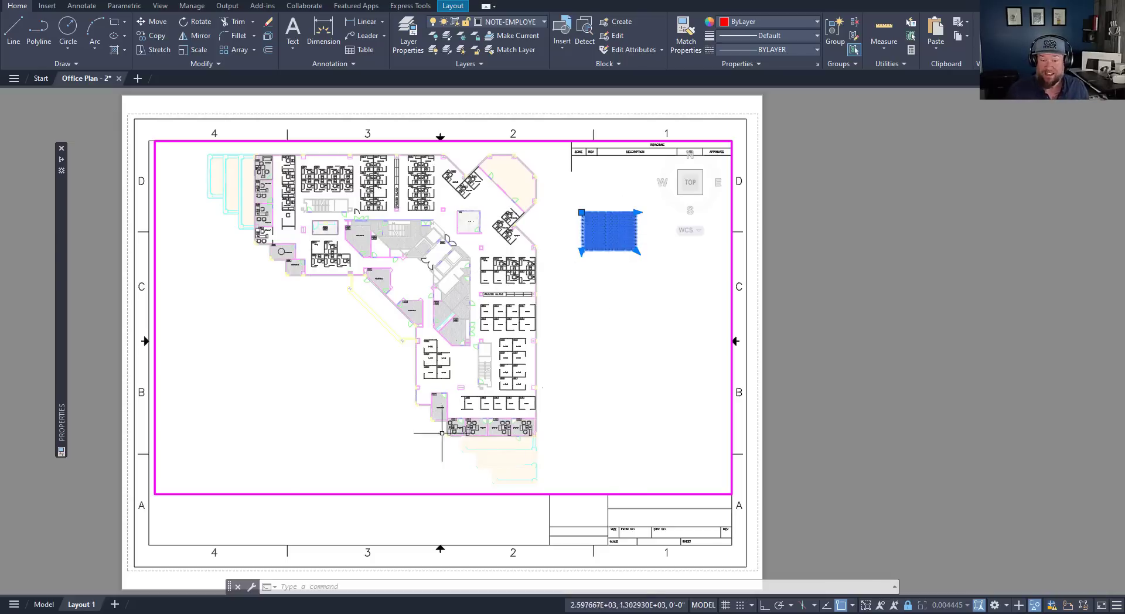
{"action": "key", "text": "Escape"}
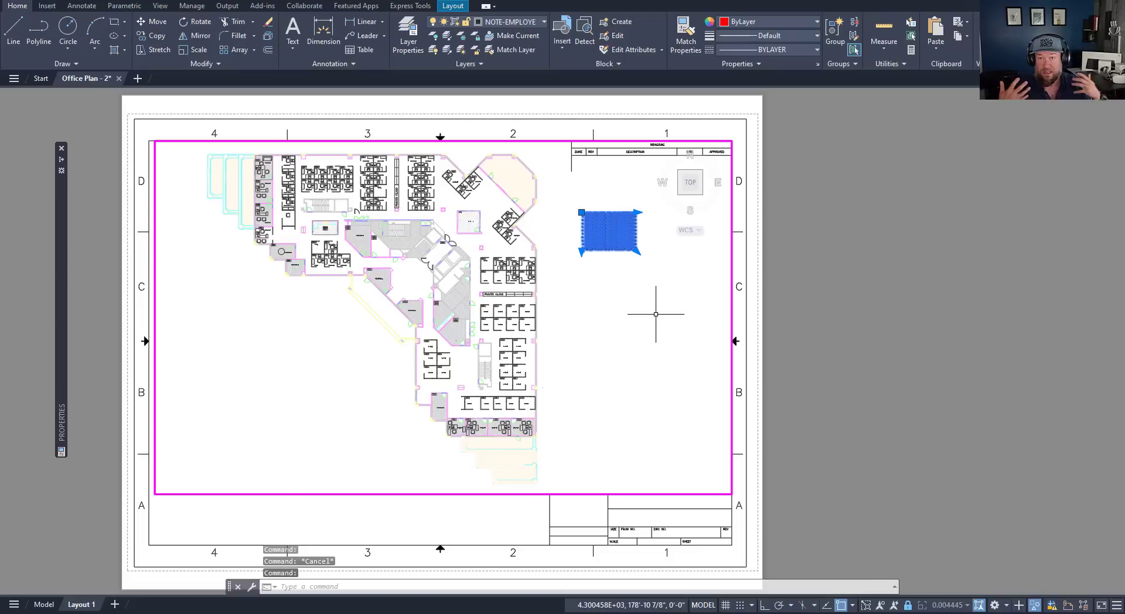
{"action": "type", "text": "CH"}
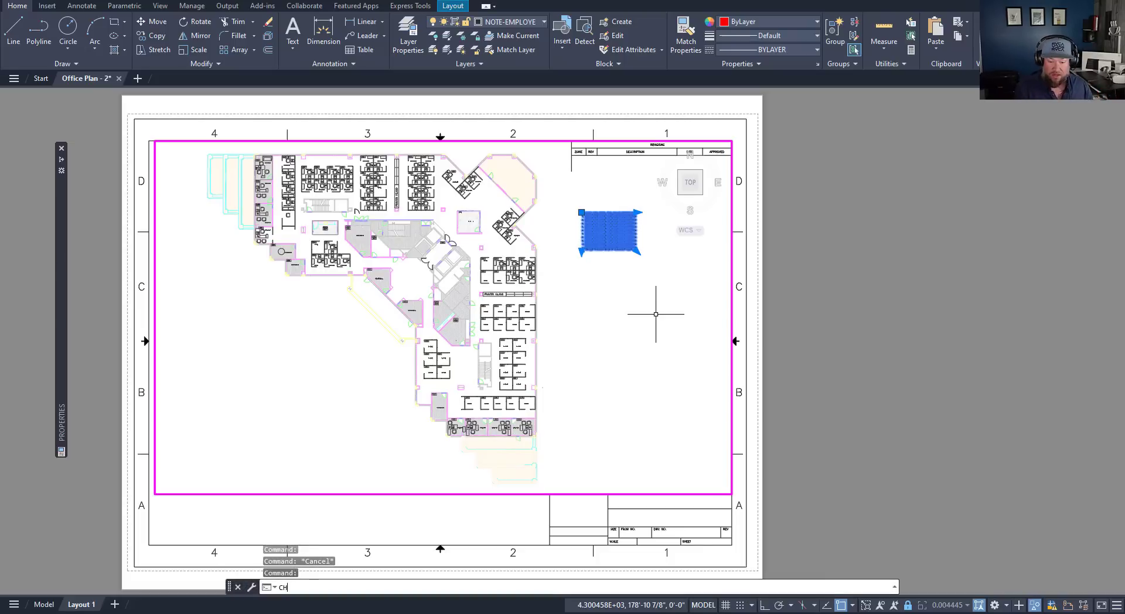
{"action": "type", "text": "SPACE"}
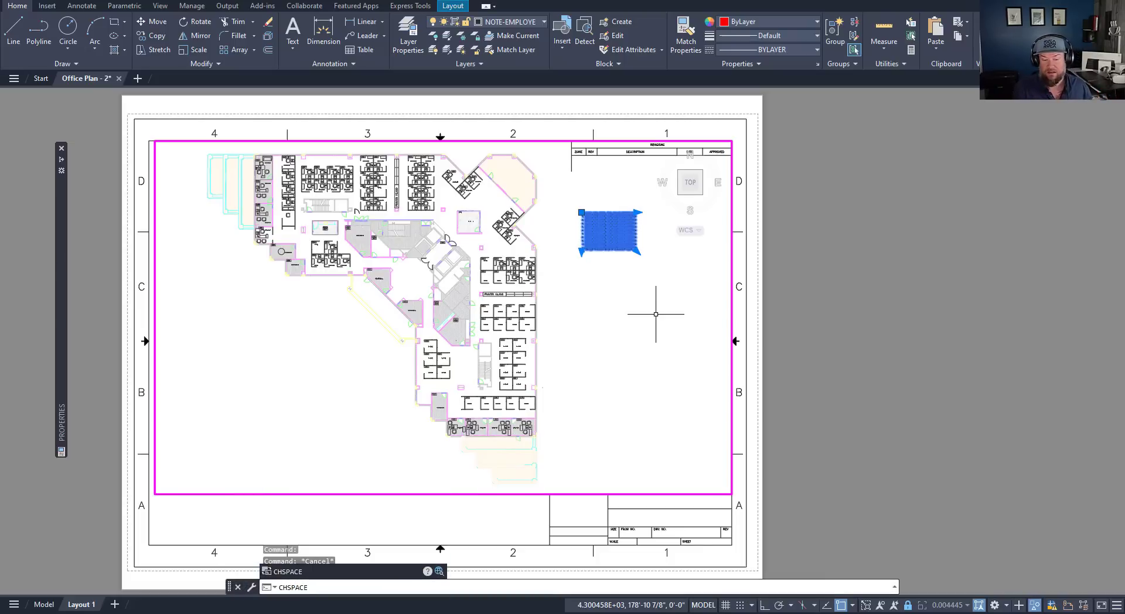
{"action": "key", "text": "Return"}
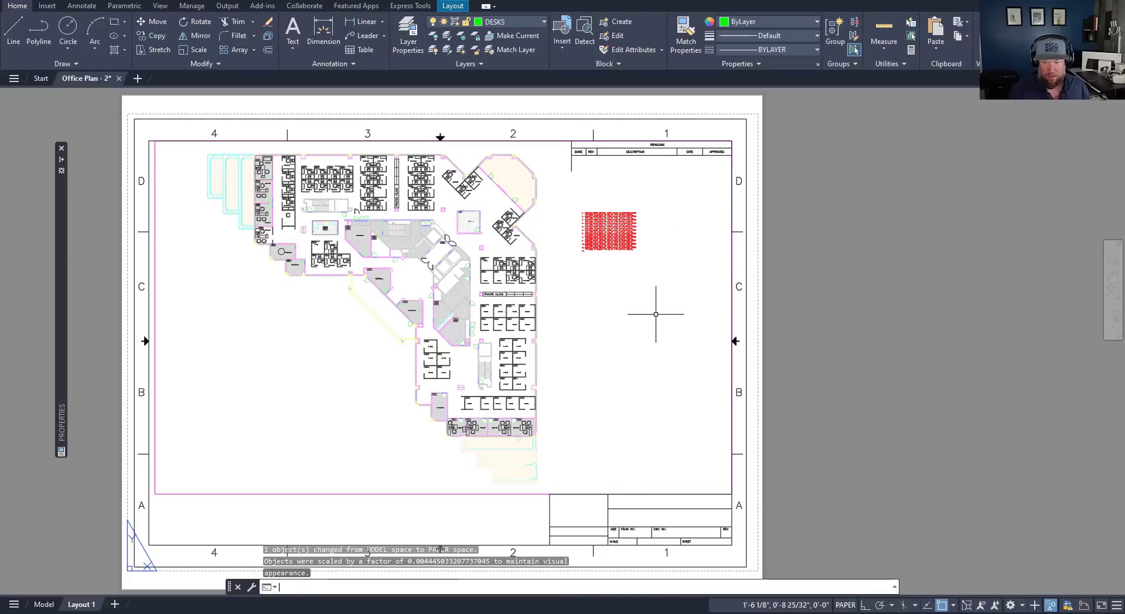
{"action": "key", "text": "Return"}
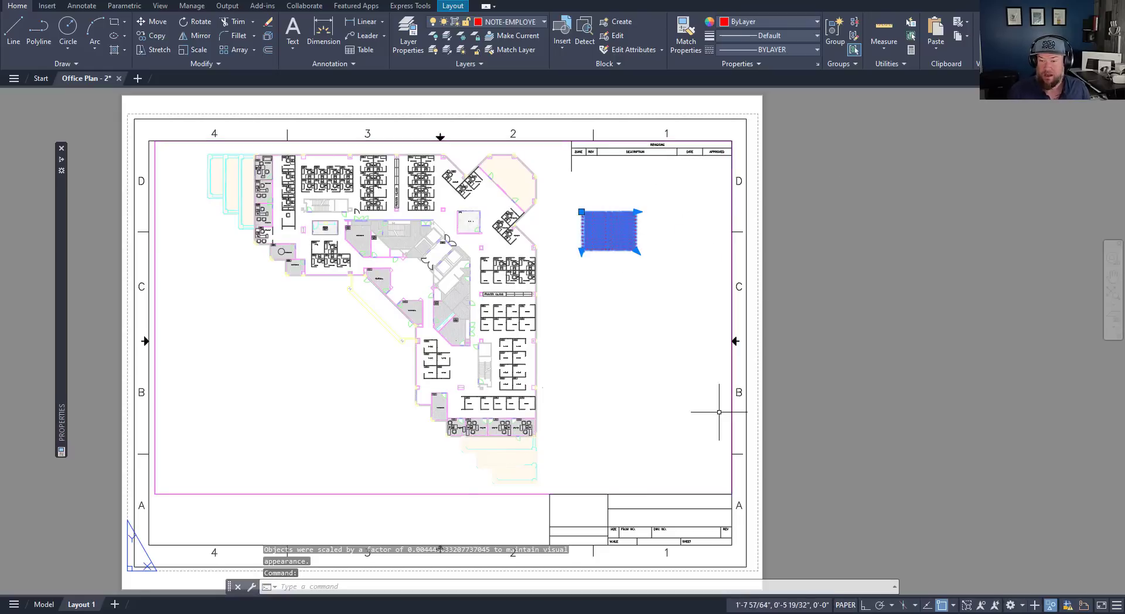
Step: Move the paper-space employee table by its corner grip off the sheet and back inside the viewport frame beside the plan
{"action": "left_click", "coordinate": [728, 530]}
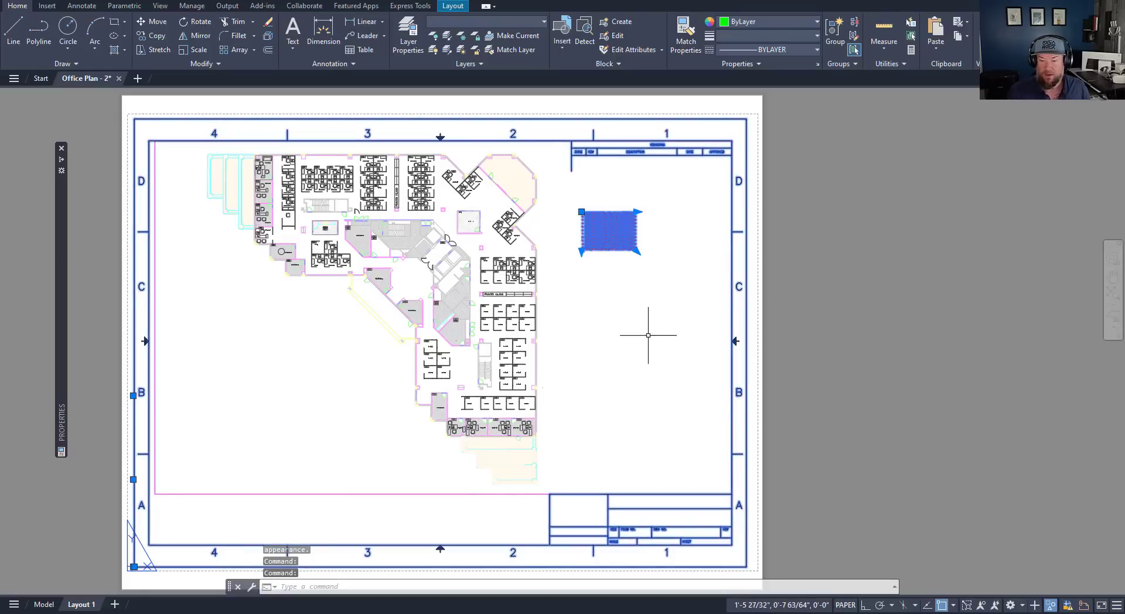
{"action": "key", "text": "Escape"}
{"action": "key", "text": "Escape"}
{"action": "left_click", "coordinate": [607, 238]}
{"action": "left_click", "coordinate": [581, 212]}
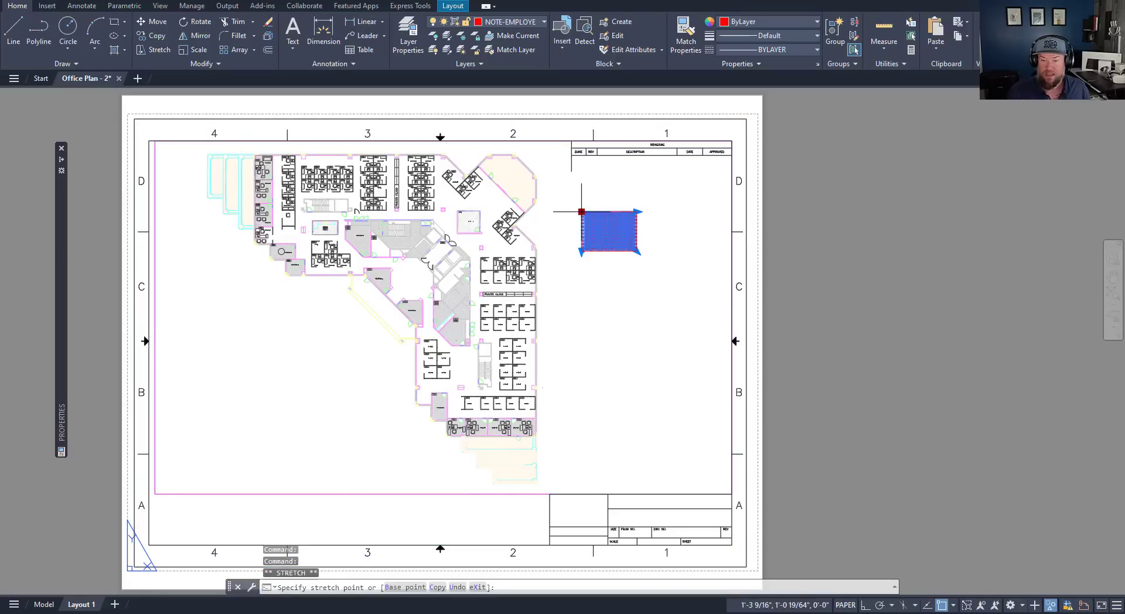
{"action": "left_click", "coordinate": [873, 252]}
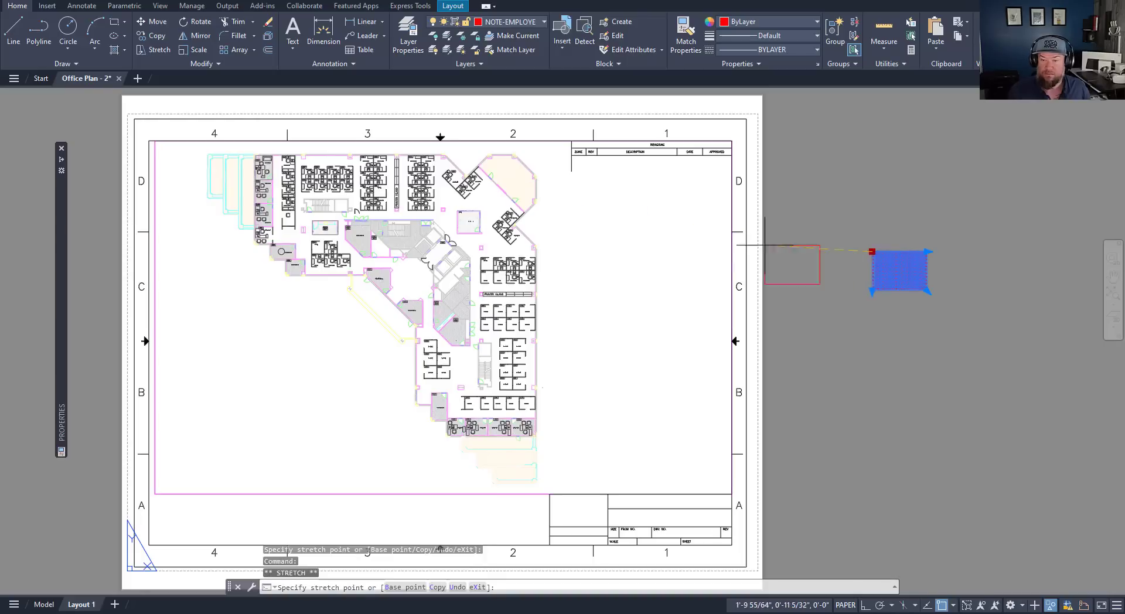
{"action": "left_click", "coordinate": [571, 206]}
{"action": "key", "text": "Escape"}
{"action": "key", "text": "Escape"}
{"action": "key", "text": "Escape"}
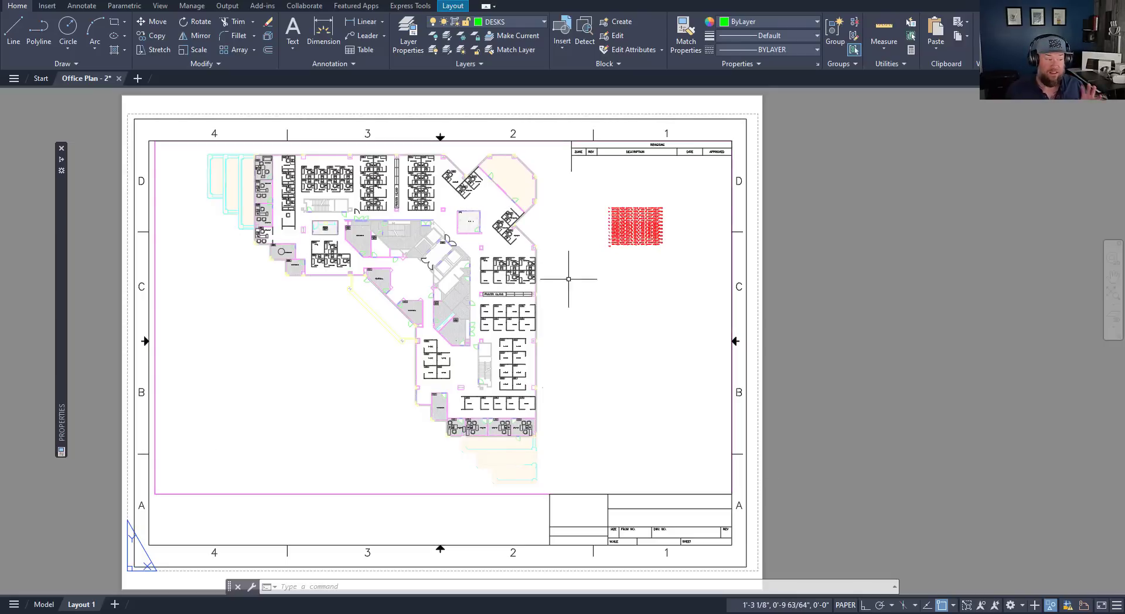
Step: Transfer the employee table back to model space with CHSPACE, check it by selecting it, and leave the viewport
{"action": "left_click", "coordinate": [623, 235]}
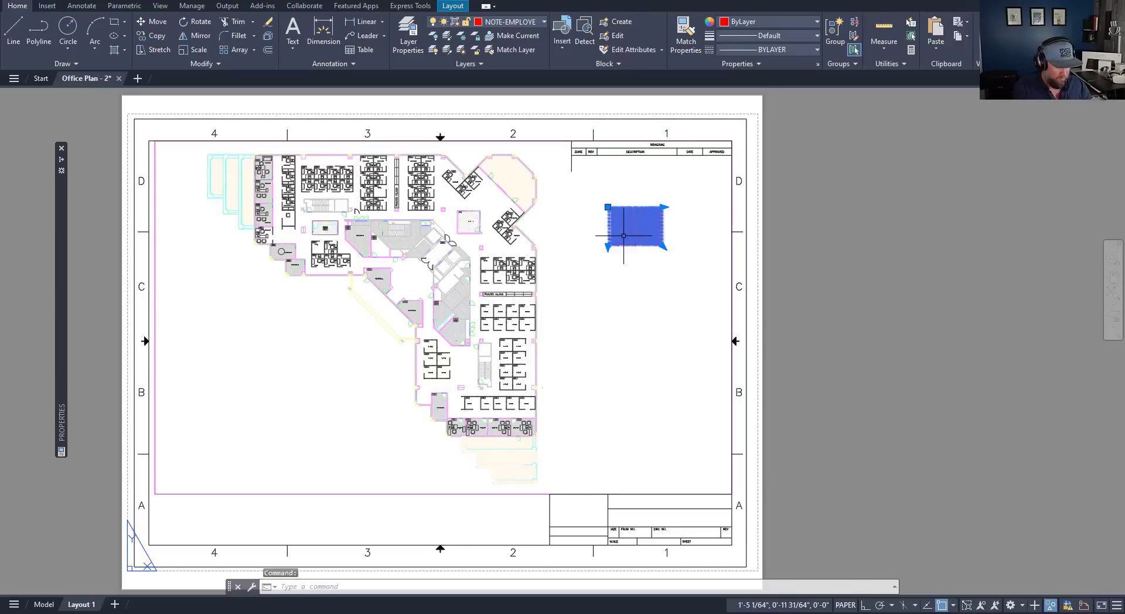
{"action": "type", "text": "chspace"}
{"action": "key", "text": "Return"}
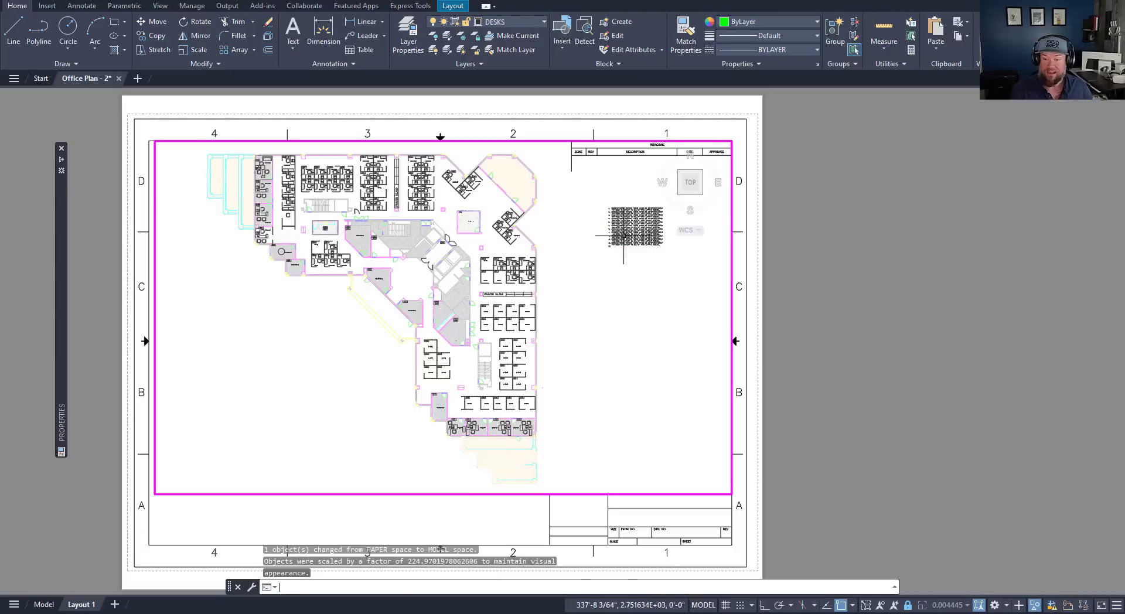
{"action": "left_click", "coordinate": [620, 241]}
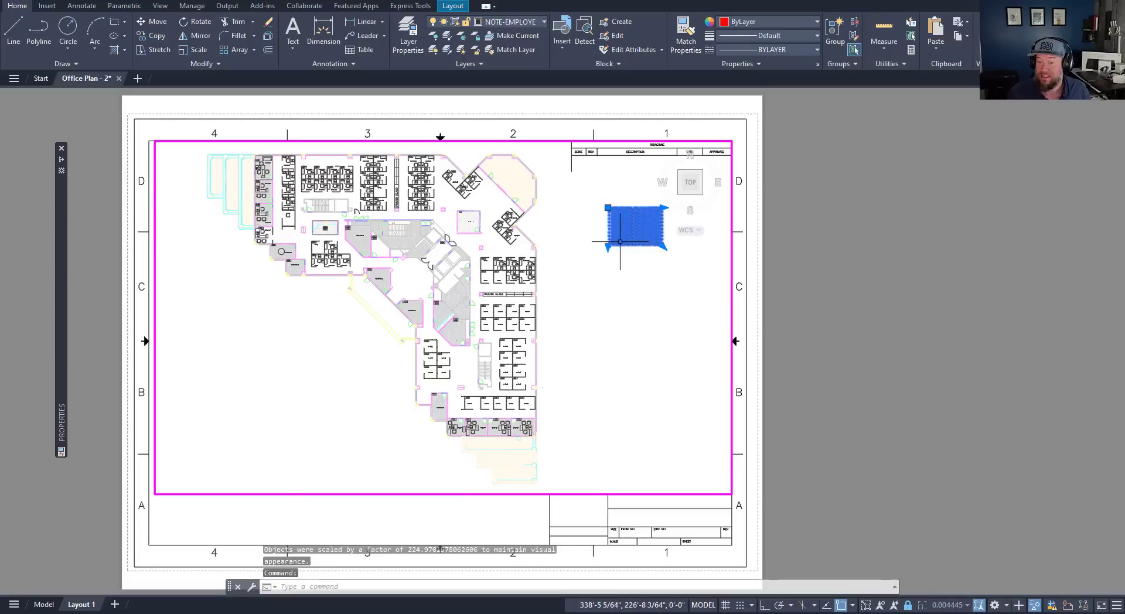
{"action": "key", "text": "Escape"}
{"action": "key", "text": "Escape"}
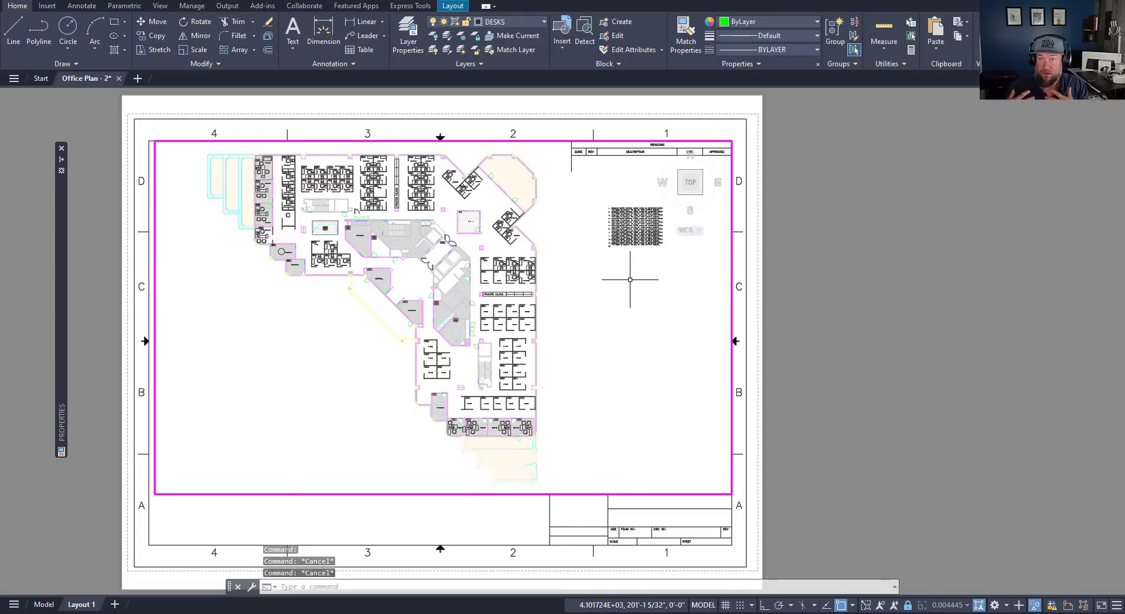
{"action": "double_click", "coordinate": [816, 304]}
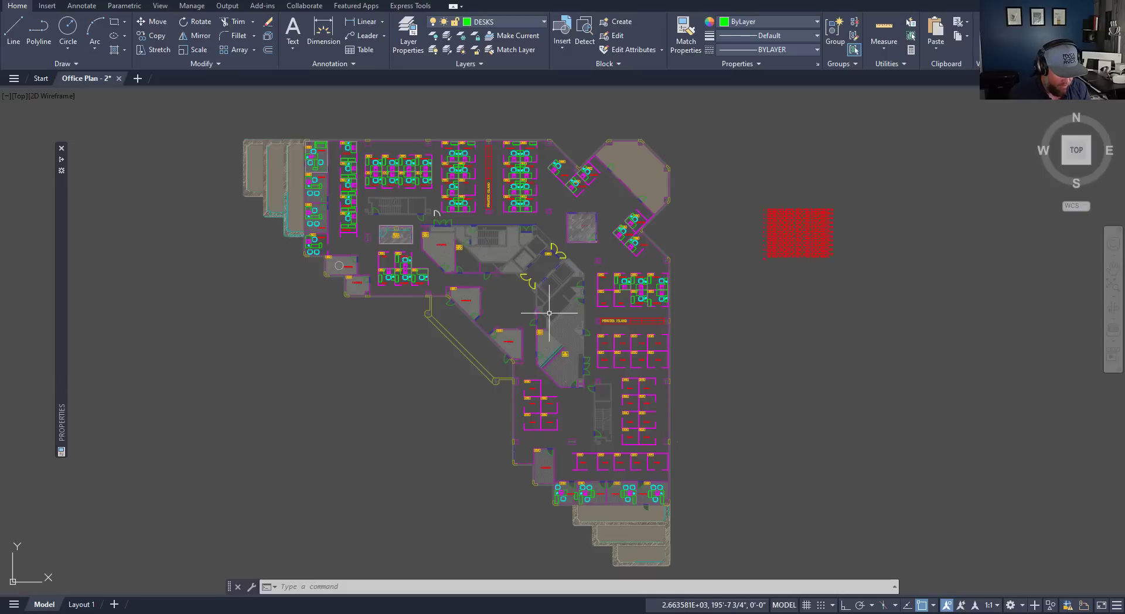
Step: Start the LAYWALK command in model space and place the LayerWalk window clear of the office plan
{"action": "left_click", "coordinate": [478, 65]}
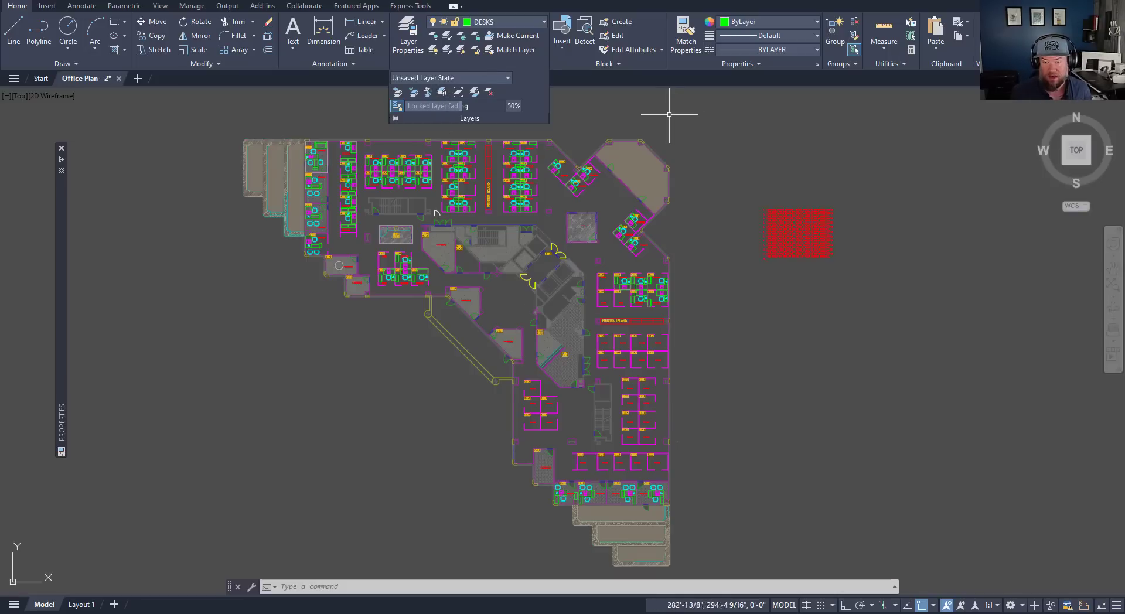
{"action": "type", "text": "LAYWALK"}
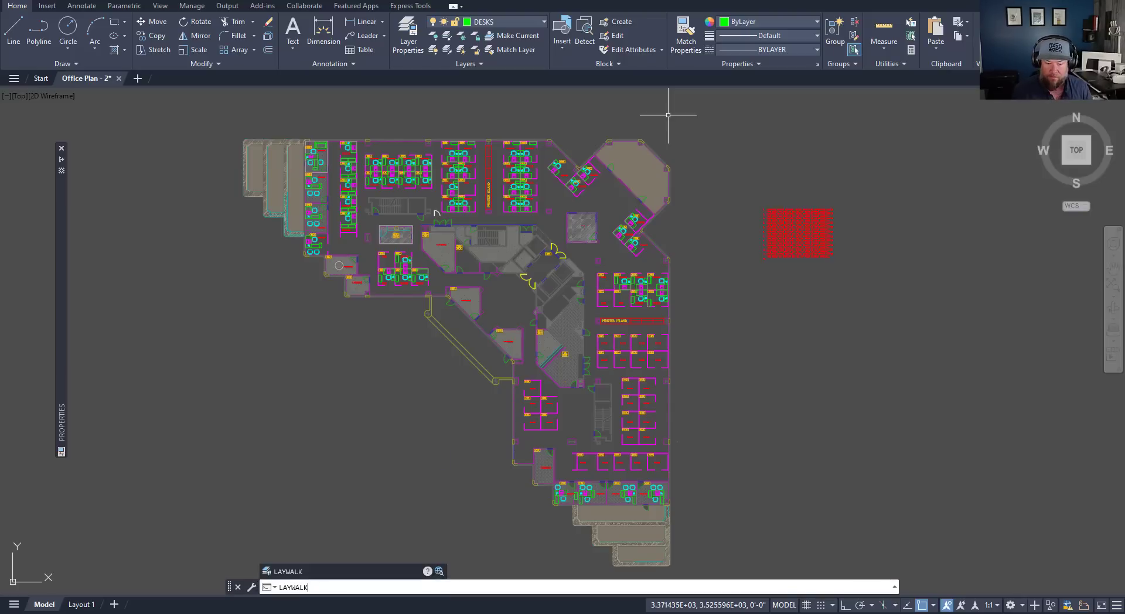
{"action": "key", "text": "Return"}
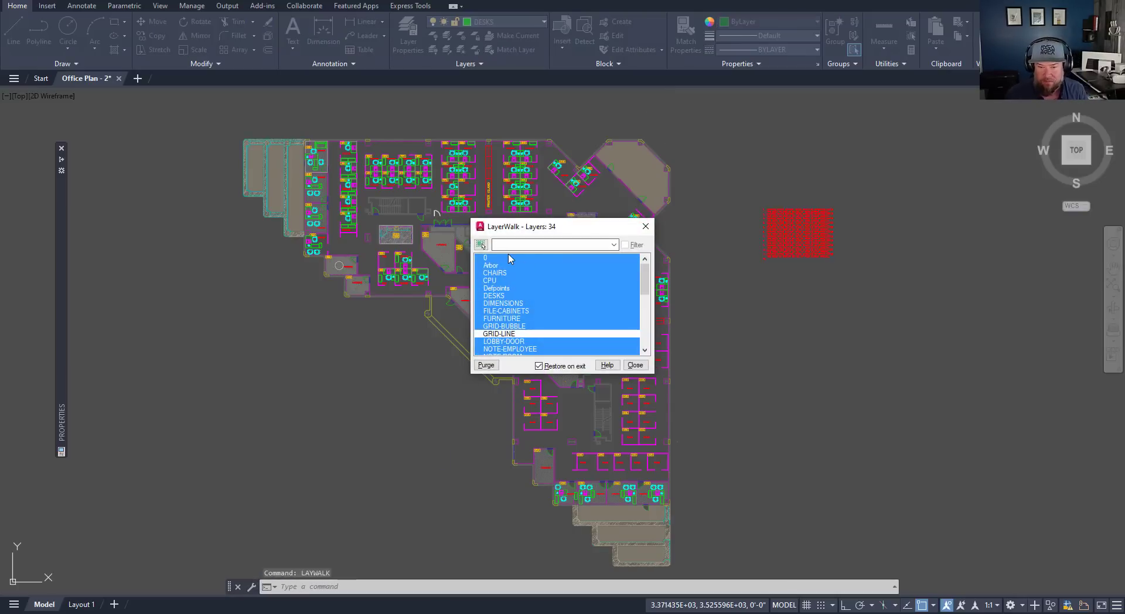
{"action": "left_click_drag", "start_coordinate": [556, 229], "coordinate": [790, 174]}
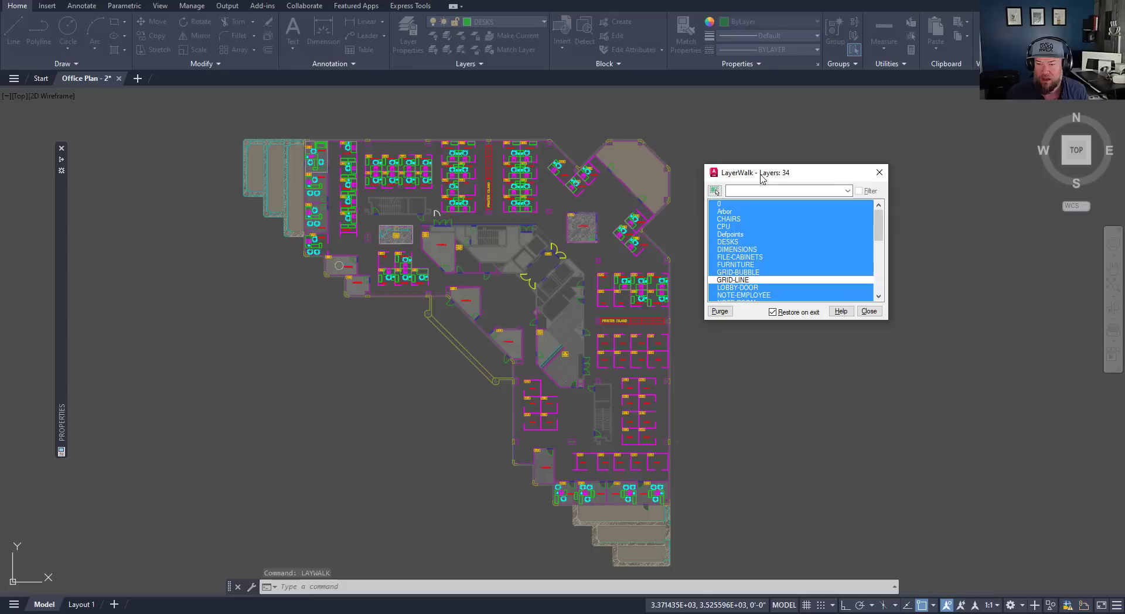
Step: Isolate the CHAIRS layer and layer 0 in LayerWalk, and walk through the following layers one by one to GRID-LINE
{"action": "left_click", "coordinate": [749, 219]}
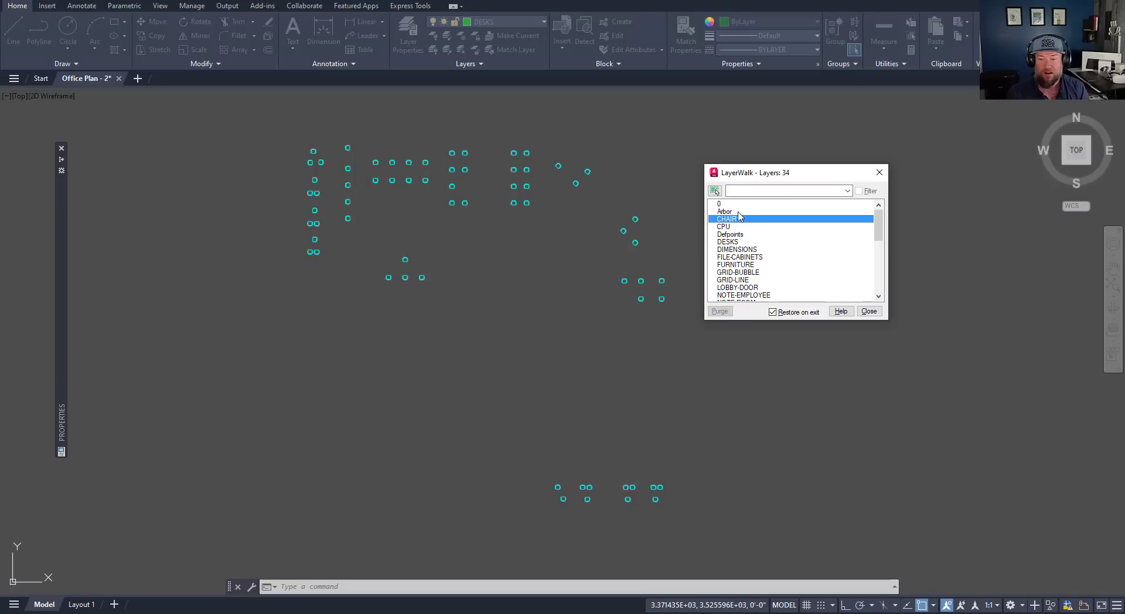
{"action": "left_click", "coordinate": [737, 204]}
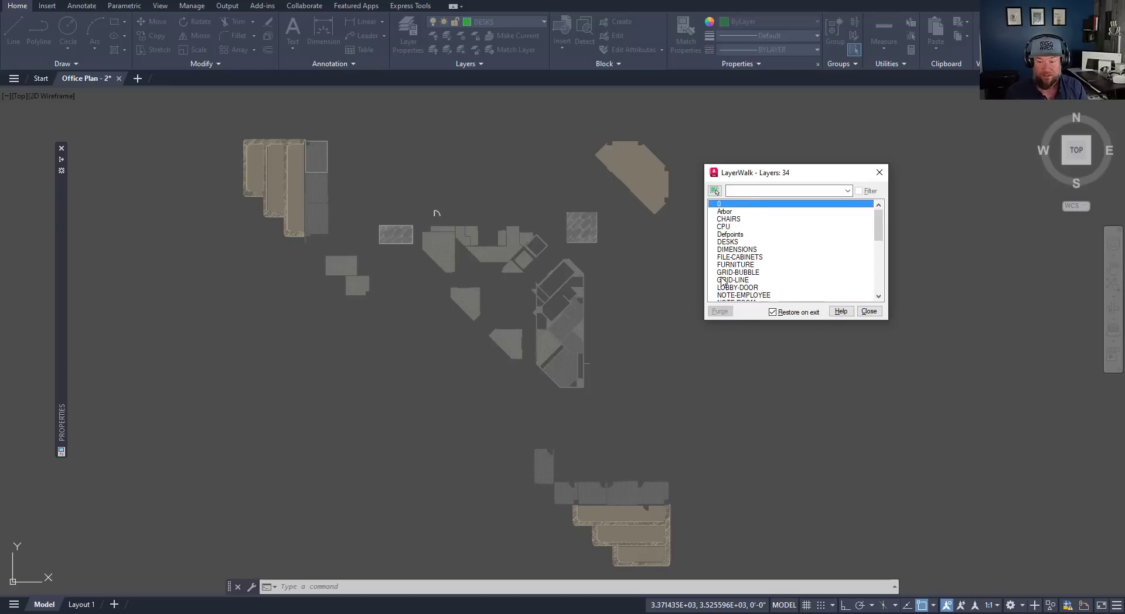
{"action": "key", "text": "Down"}
{"action": "key", "text": "Down"}
{"action": "key", "text": "Down"}
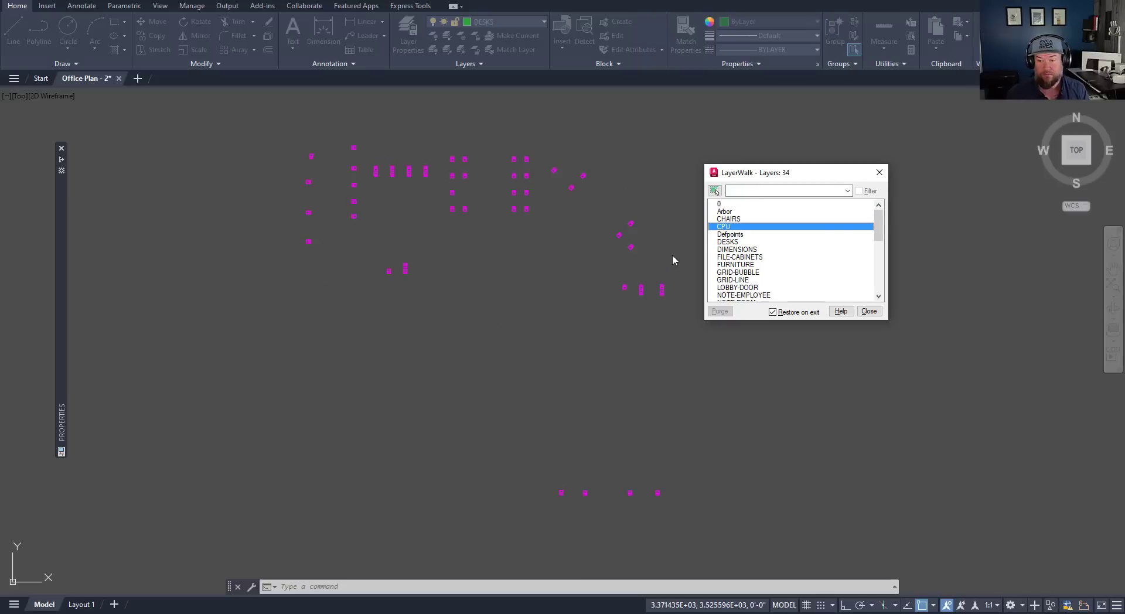
{"action": "key", "text": "Down"}
{"action": "key", "text": "Down"}
{"action": "key", "text": "Down"}
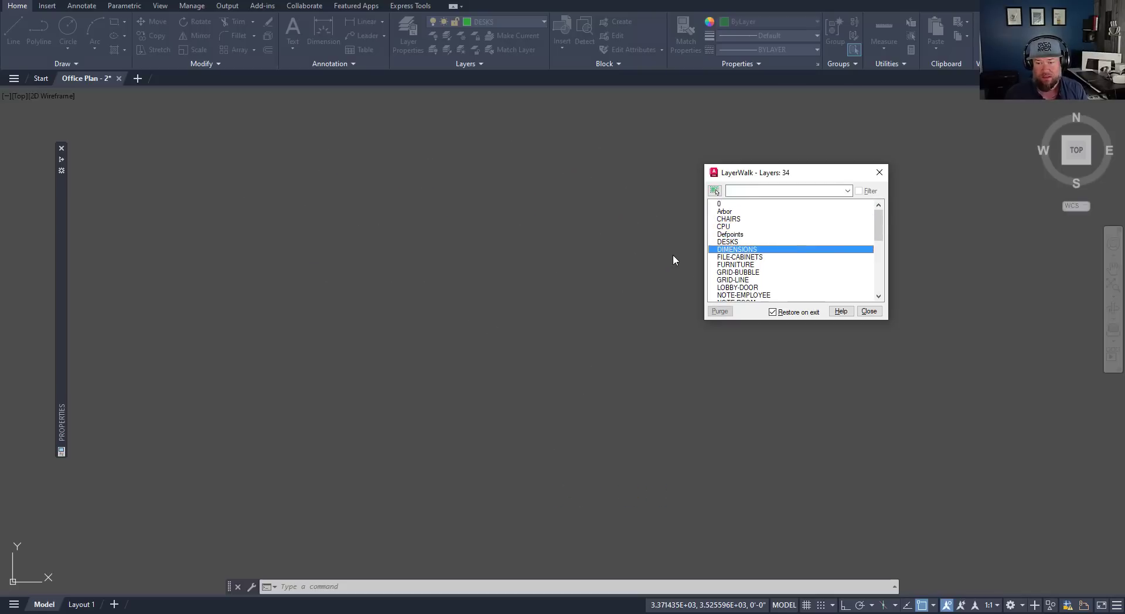
{"action": "key", "text": "Down"}
{"action": "key", "text": "Down"}
{"action": "key", "text": "Down"}
{"action": "left_click", "coordinate": [729, 277]}
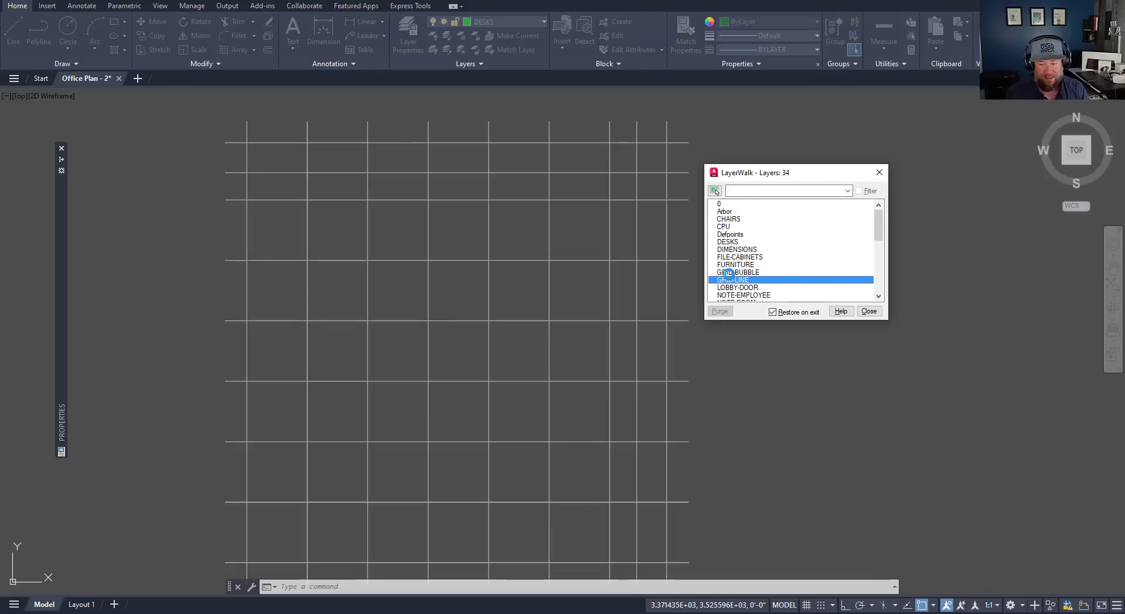
Step: Walk through the layers after GRID-LINE, including NOTE-ROOM, PHONES and PLANTS, as far as x_Office Walls|E-B-CORE
{"action": "key", "text": "Down"}
{"action": "key", "text": "Down"}
{"action": "key", "text": "Down"}
{"action": "scroll", "coordinate": [732, 278], "scroll_direction": "down", "scroll_amount": 1}
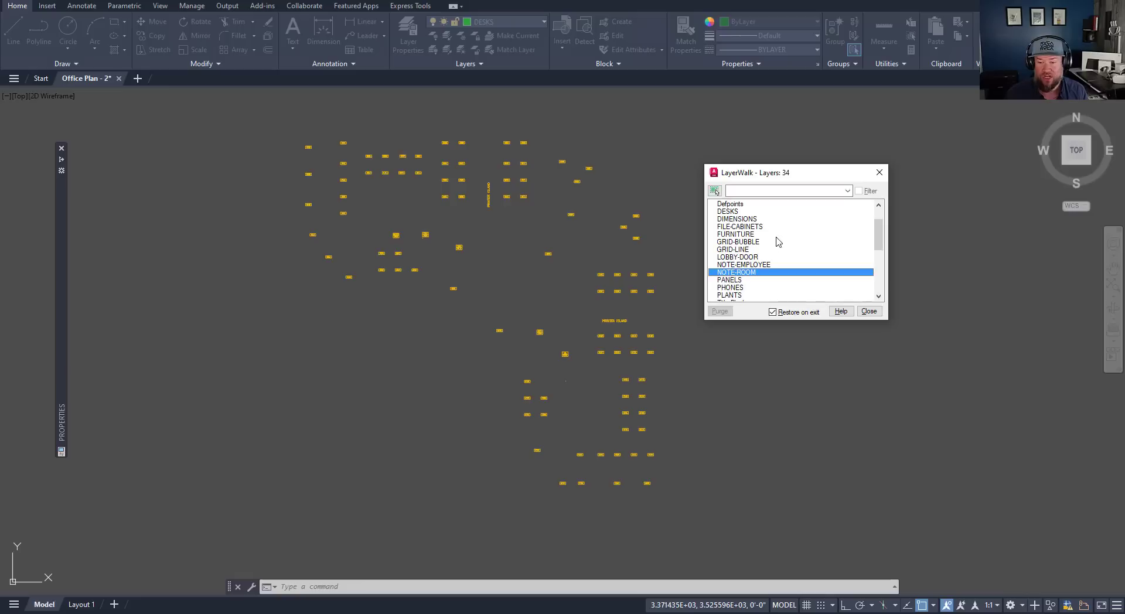
{"action": "key", "text": "Down"}
{"action": "key", "text": "Down"}
{"action": "key", "text": "Down"}
{"action": "scroll", "coordinate": [759, 258], "scroll_direction": "down", "scroll_amount": 2}
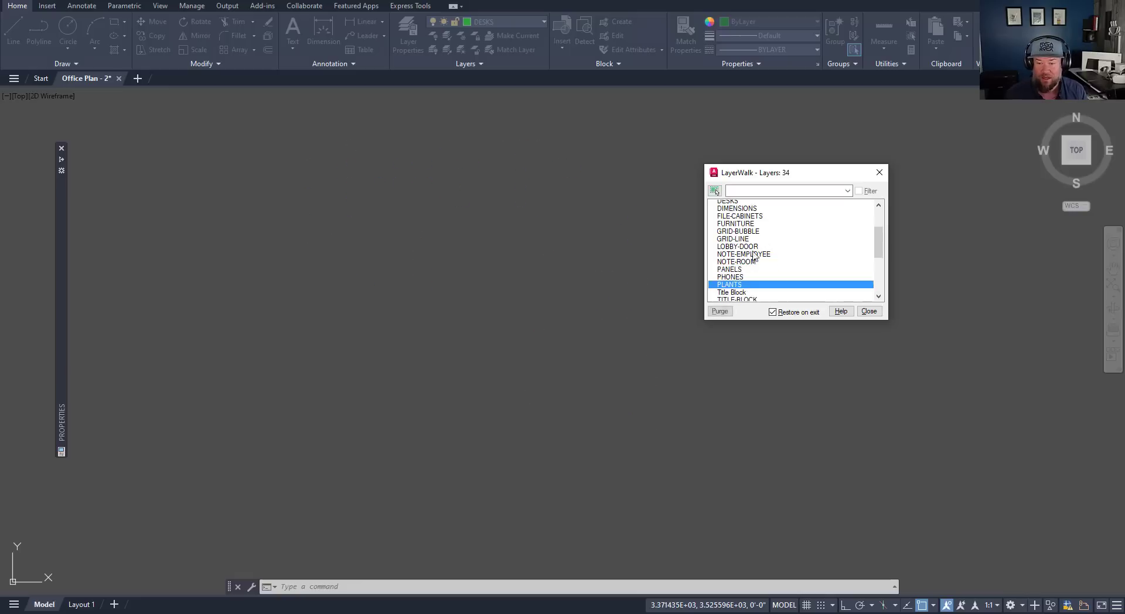
{"action": "key", "text": "Down"}
{"action": "key", "text": "Up"}
{"action": "key", "text": "Up"}
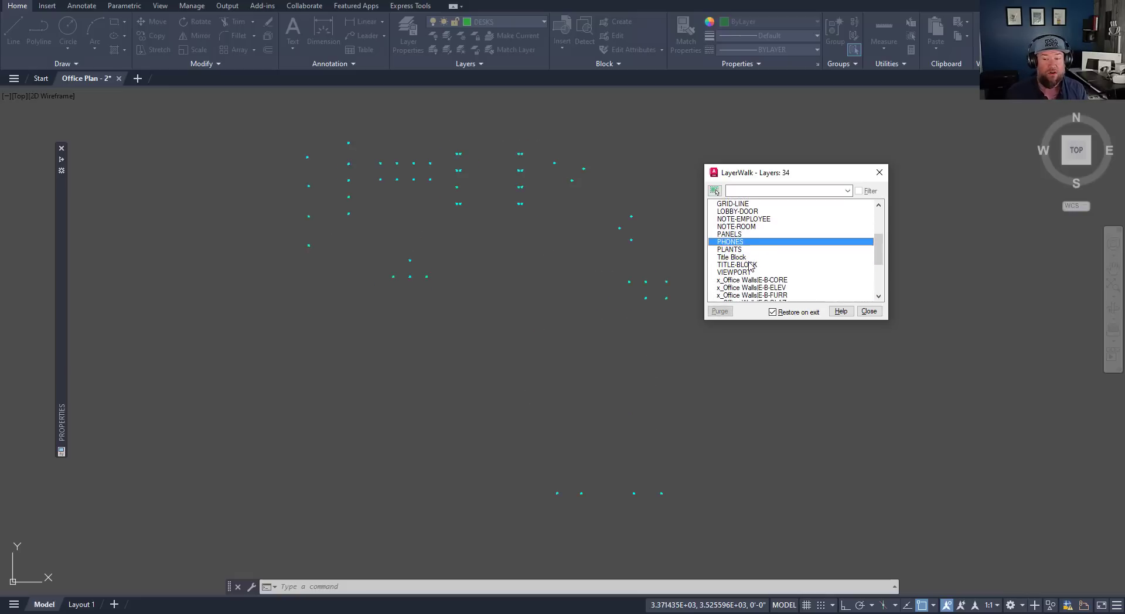
{"action": "key", "text": "Down"}
{"action": "key", "text": "Down"}
{"action": "key", "text": "Down"}
{"action": "key", "text": "Down"}
{"action": "key", "text": "Down"}
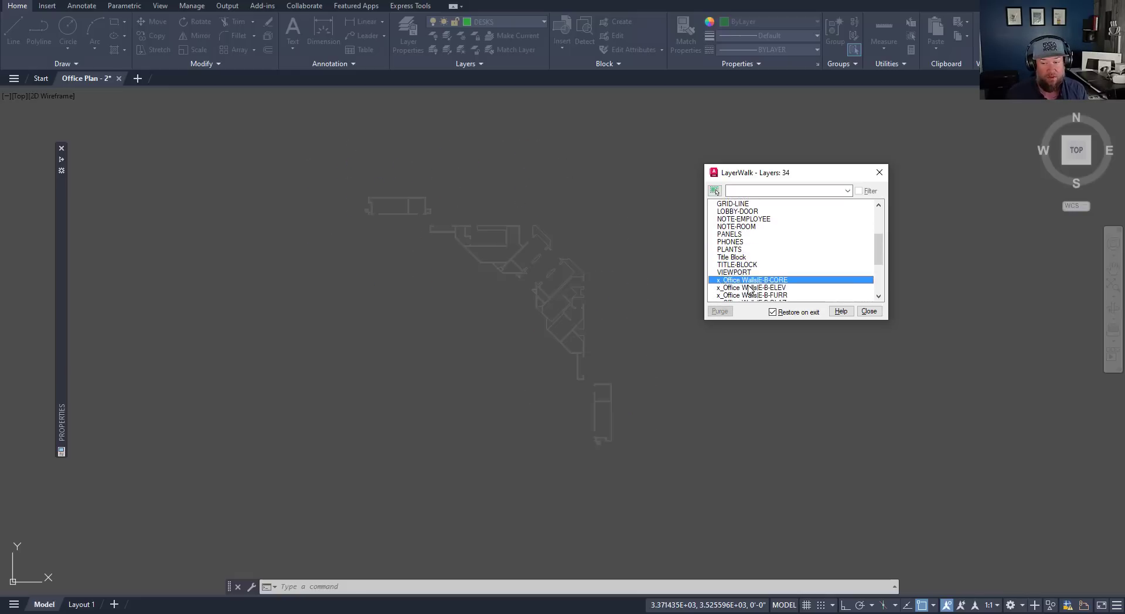
Step: Examine the remaining x_Office Walls xref layers one at a time, including E-B-SHEL and E-F-STAIR, ending on E-F-TERR
{"action": "key", "text": "Down"}
{"action": "key", "text": "Down"}
{"action": "key", "text": "Down"}
{"action": "key", "text": "Down"}
{"action": "key", "text": "Down"}
{"action": "key", "text": "Down"}
{"action": "key", "text": "Down"}
{"action": "key", "text": "Down"}
{"action": "key", "text": "Down"}
{"action": "key", "text": "Down"}
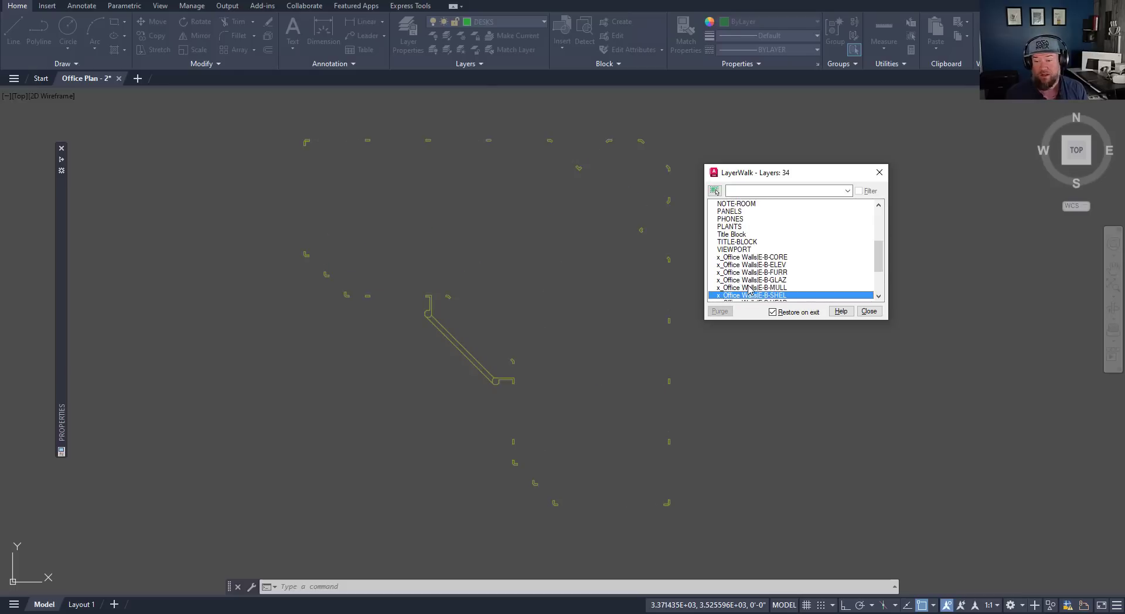
{"action": "key", "text": "Down"}
{"action": "key", "text": "Down"}
{"action": "key", "text": "Down"}
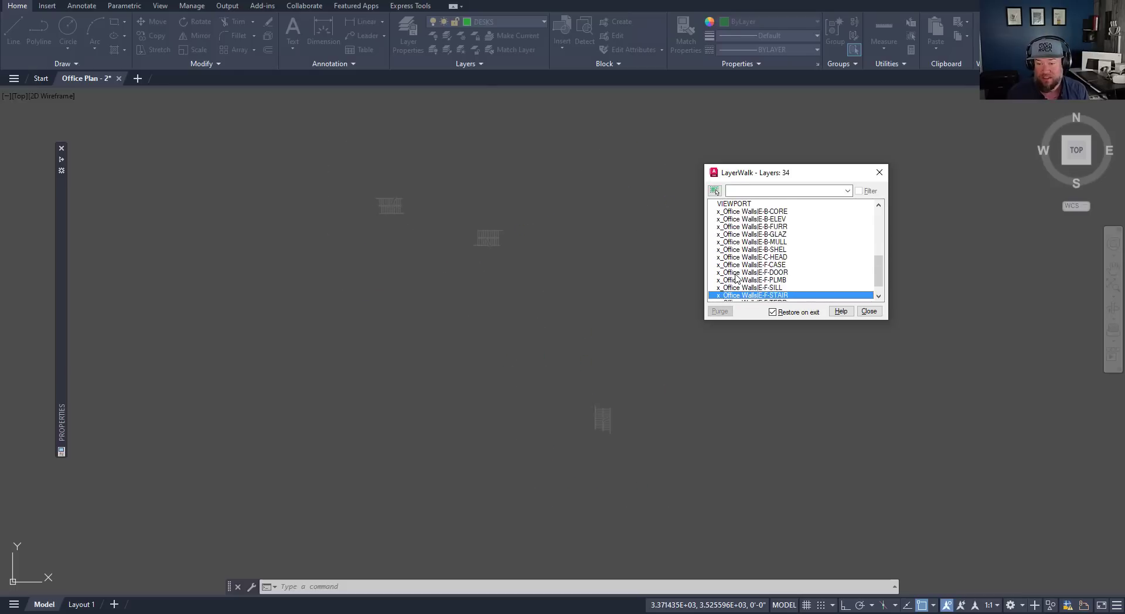
{"action": "key", "text": "Up"}
{"action": "key", "text": "Up"}
{"action": "key", "text": "Up"}
{"action": "key", "text": "Up"}
{"action": "key", "text": "Up"}
{"action": "key", "text": "Up"}
{"action": "key", "text": "Up"}
{"action": "key", "text": "Up"}
{"action": "key", "text": "Up"}
{"action": "key", "text": "Up"}
{"action": "key", "text": "Up"}
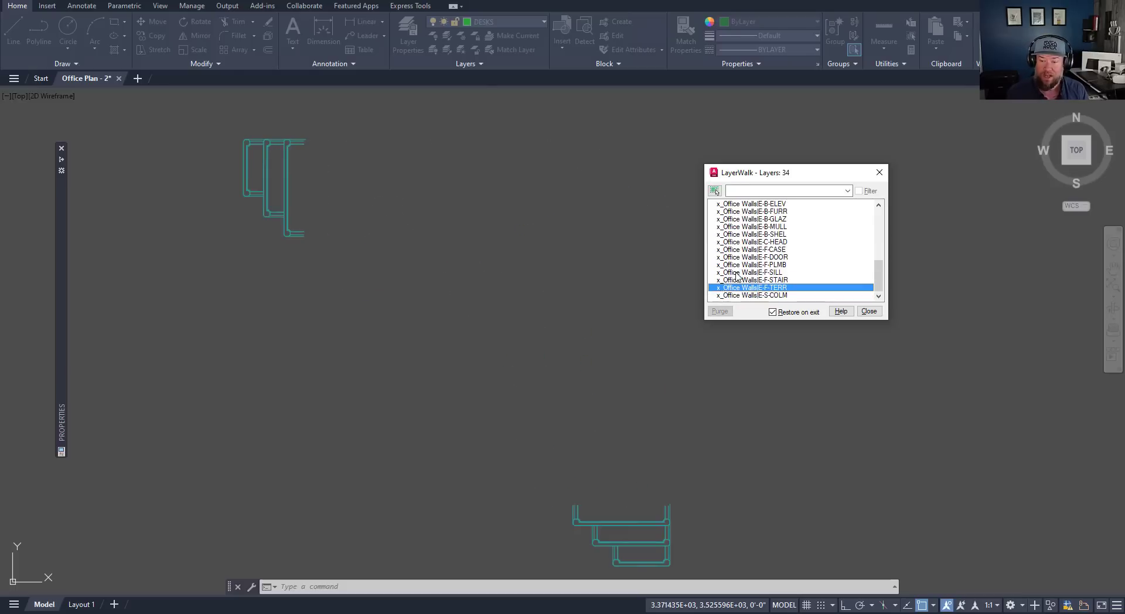
Step: Walk back up the layers to x_Office Walls|E-B-CORE and turn off Restore on exit in LayerWalk
{"action": "key", "text": "Up"}
{"action": "key", "text": "Up"}
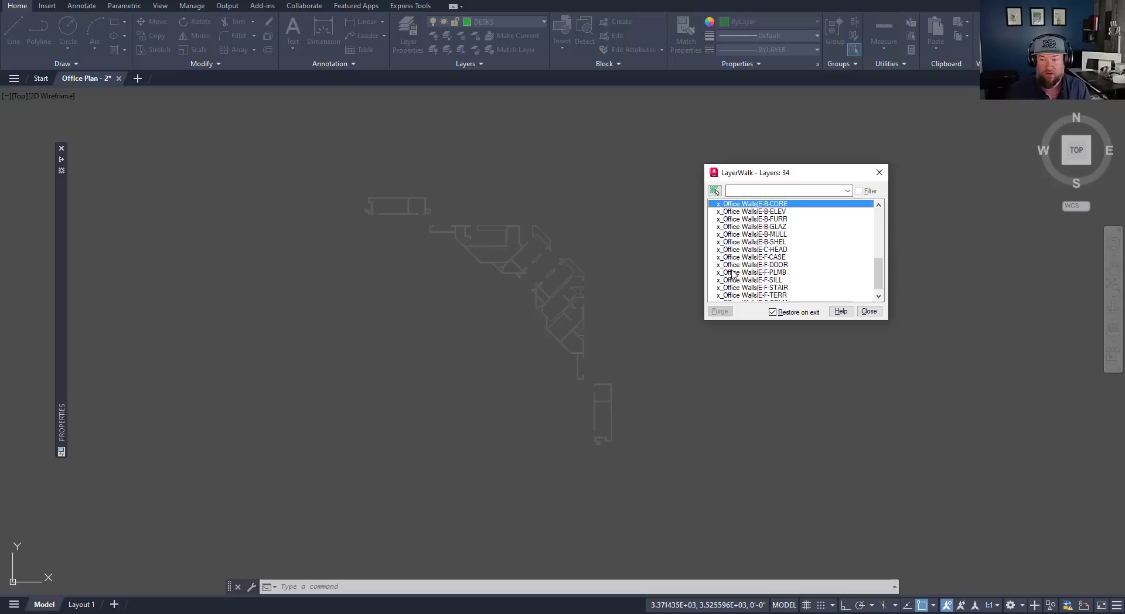
{"action": "left_click", "coordinate": [774, 313]}
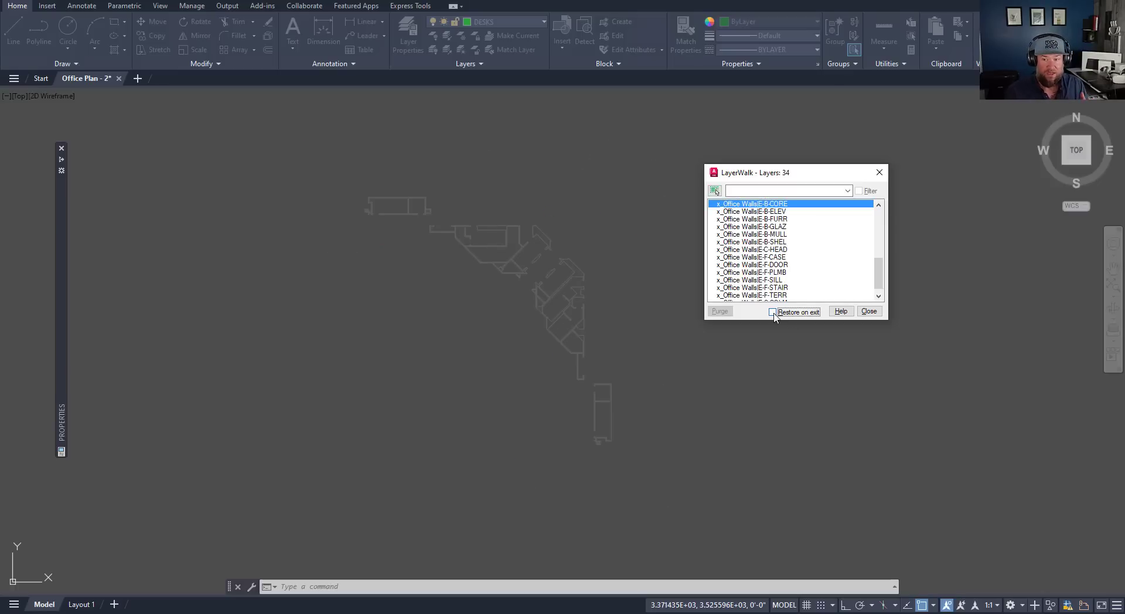
Step: Show only the consecutive layers from CHAIRS through NOTE-EMPLOYEE together in LayerWalk
{"action": "scroll", "coordinate": [762, 258], "scroll_direction": "up", "scroll_amount": 7}
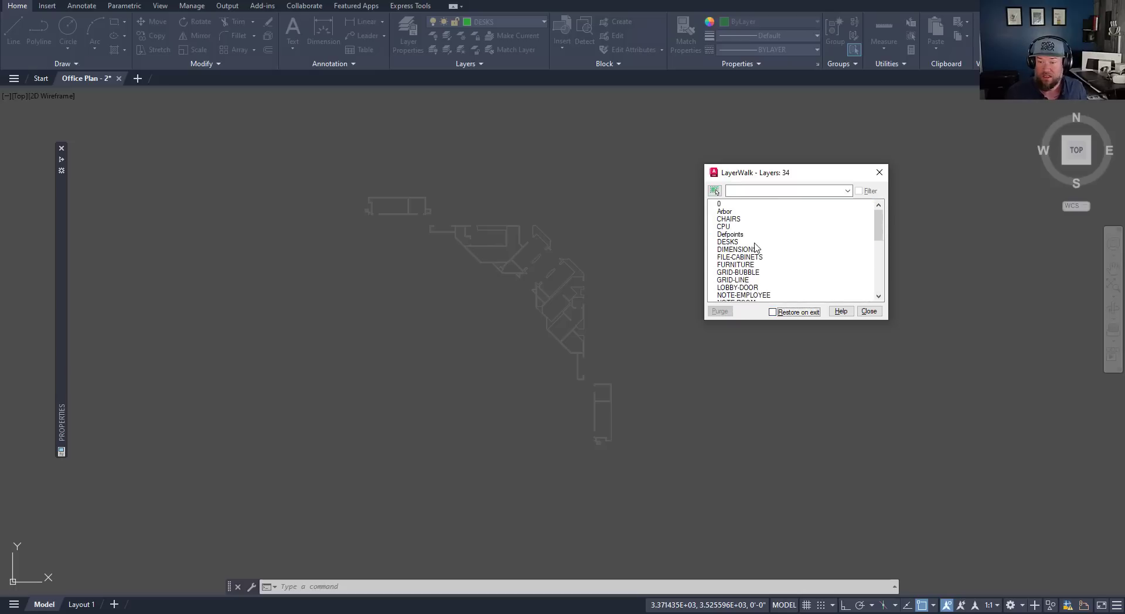
{"action": "left_click", "coordinate": [728, 218]}
{"action": "left_click", "coordinate": [736, 242], "text": "shift"}
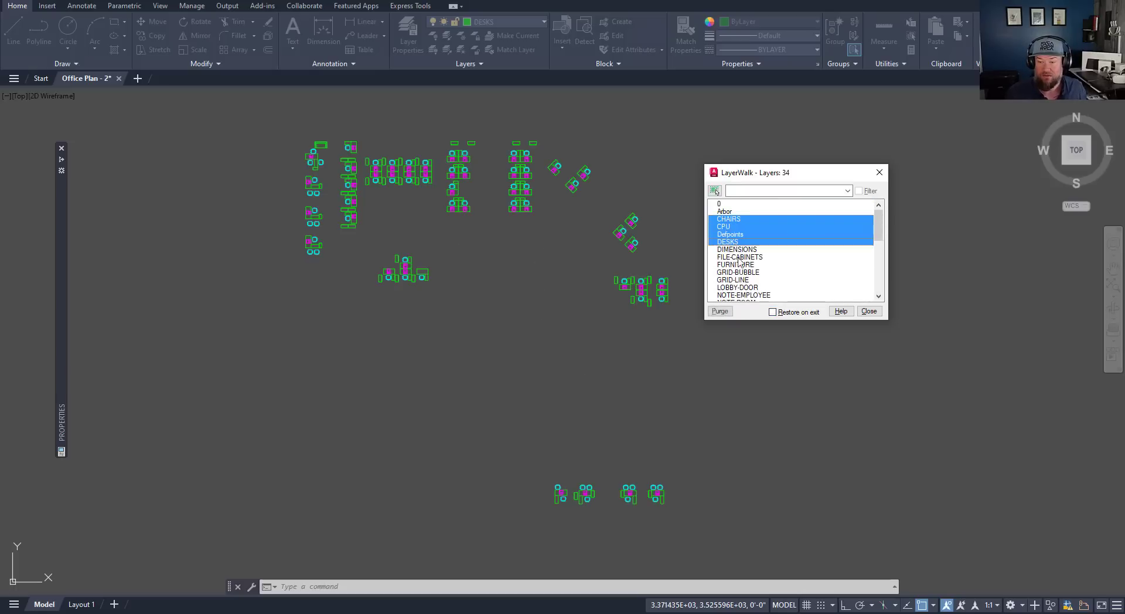
{"action": "left_click", "coordinate": [739, 267], "text": "shift"}
{"action": "left_click", "coordinate": [744, 294], "text": "shift"}
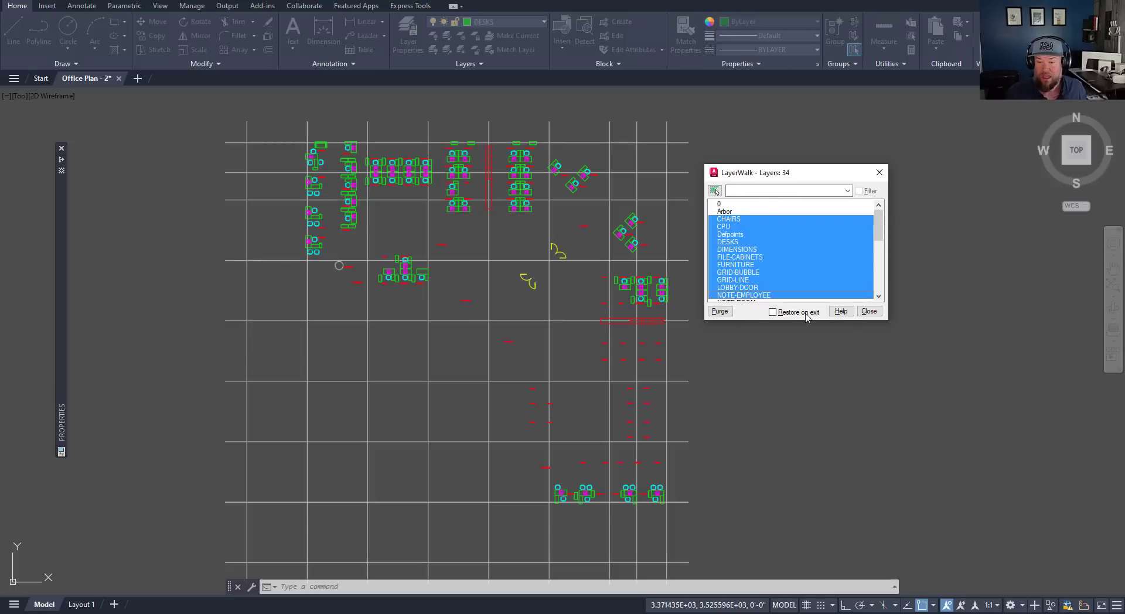
Step: Try closing LayerWalk, cancel at the layer state warning, turn Restore on exit back on, and close LayerWalk
{"action": "left_click", "coordinate": [869, 312]}
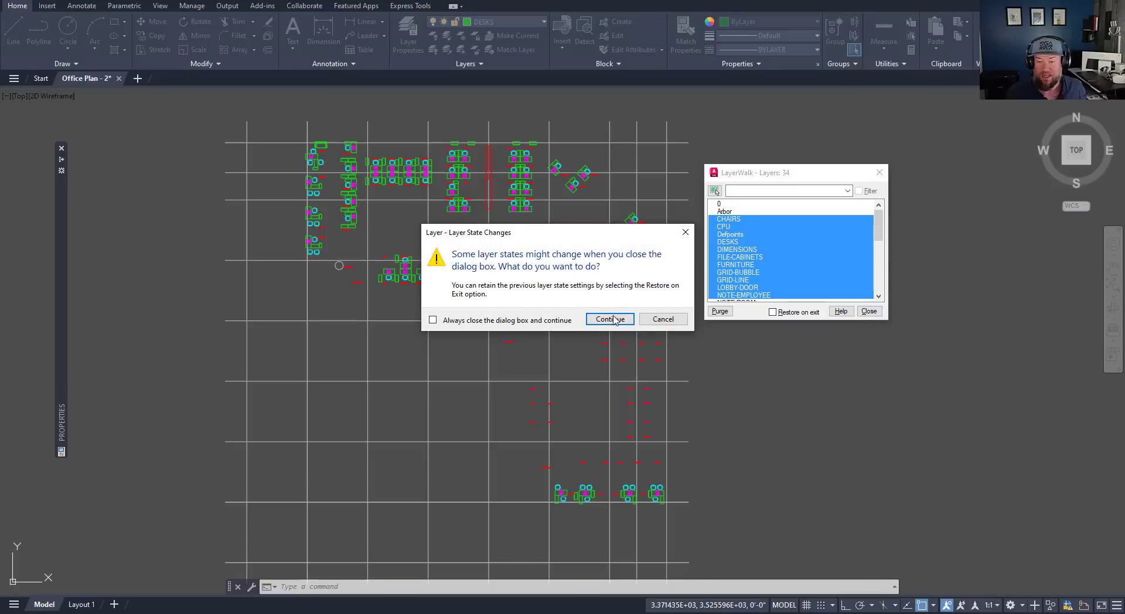
{"action": "left_click", "coordinate": [664, 319]}
{"action": "left_click", "coordinate": [777, 313]}
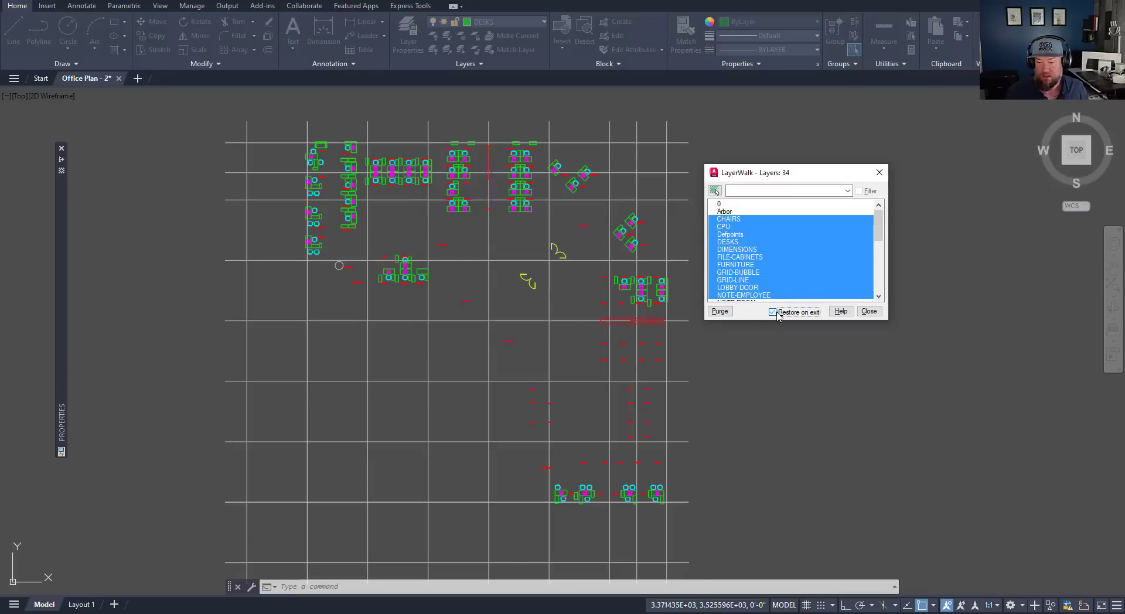
{"action": "left_click", "coordinate": [869, 311]}
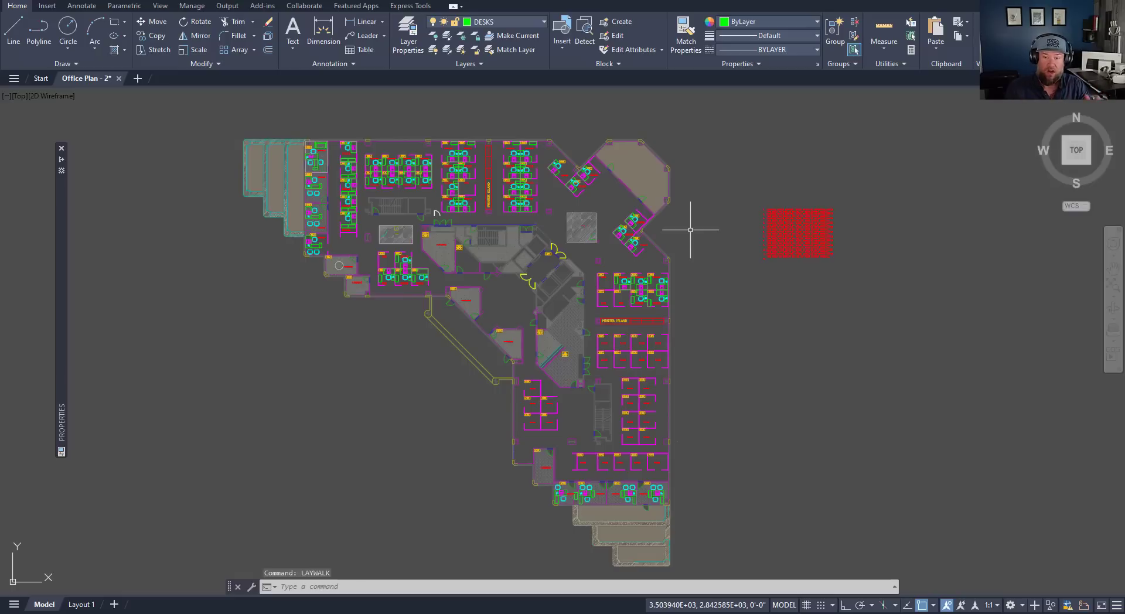
{"action": "middle_click_drag", "start_coordinate": [726, 258], "coordinate": [678, 265]}
{"action": "key", "text": "Escape"}
{"action": "key", "text": "Escape"}
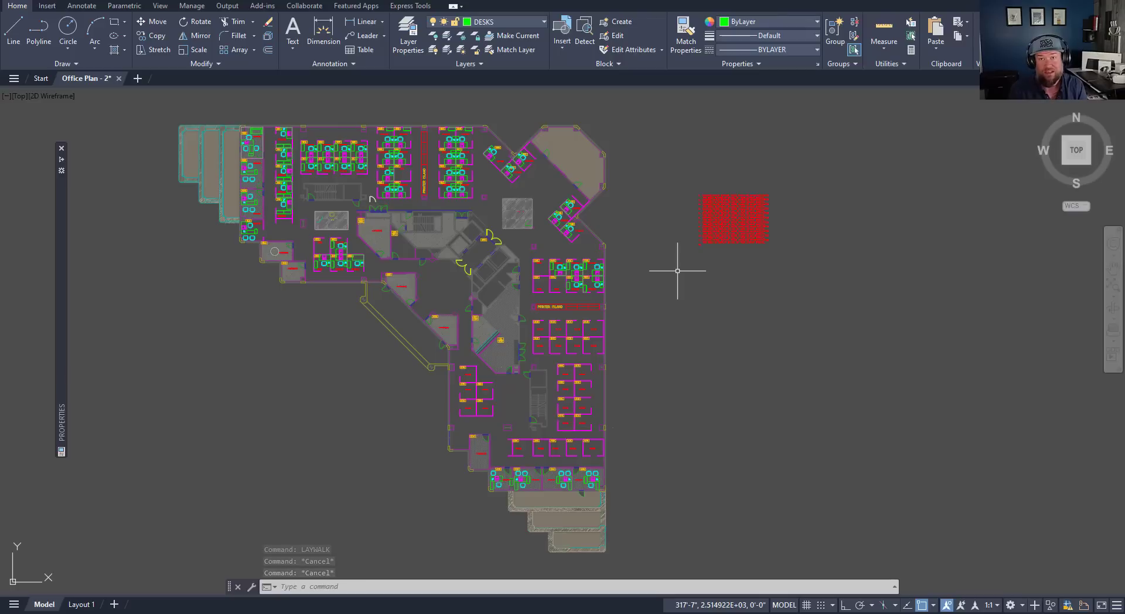
{"action": "key", "text": "Escape"}
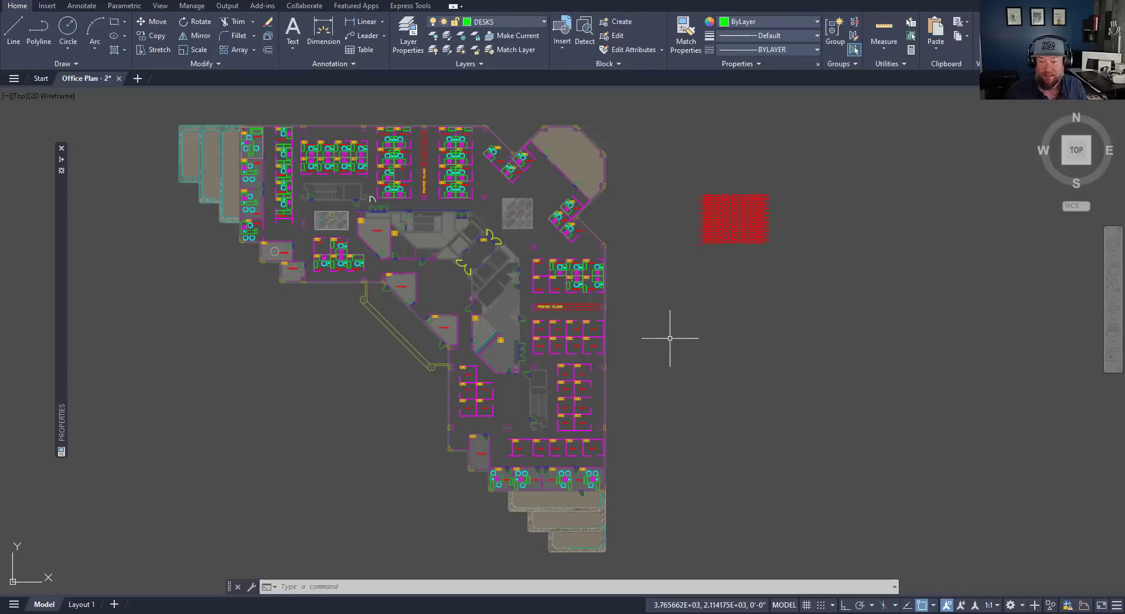
Step: Run REGENAUTO to bring up its ON and OFF modes, and leave the command without choosing one
{"action": "middle_click_drag", "start_coordinate": [687, 332], "coordinate": [672, 339]}
{"action": "key", "text": "Escape"}
{"action": "key", "text": "Escape"}
{"action": "middle_click_drag", "start_coordinate": [613, 318], "coordinate": [654, 311]}
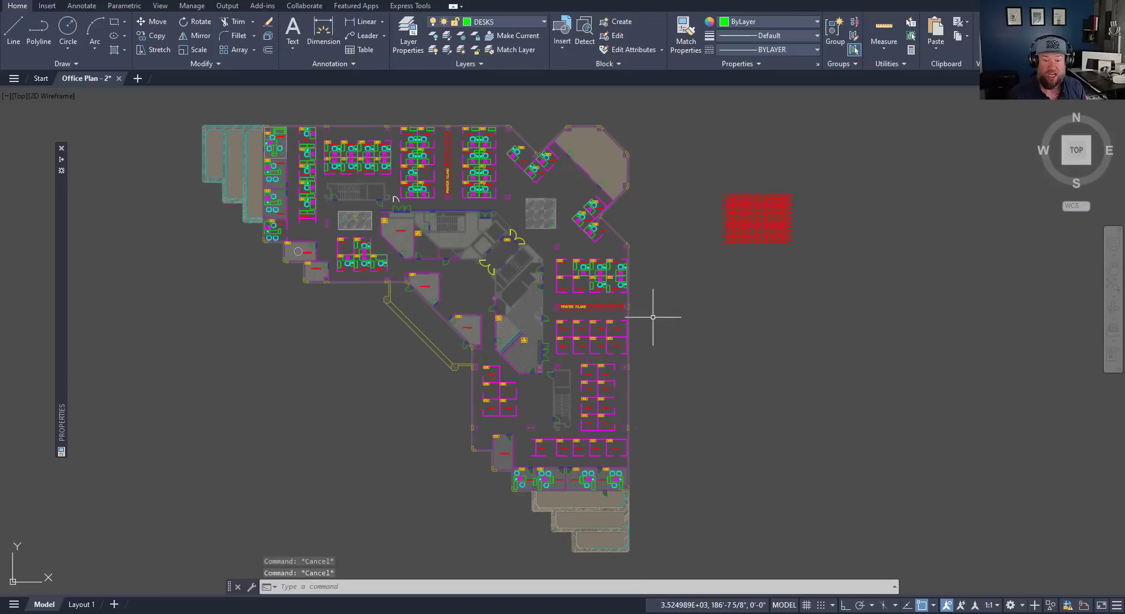
{"action": "type", "text": "REGENAUTO"}
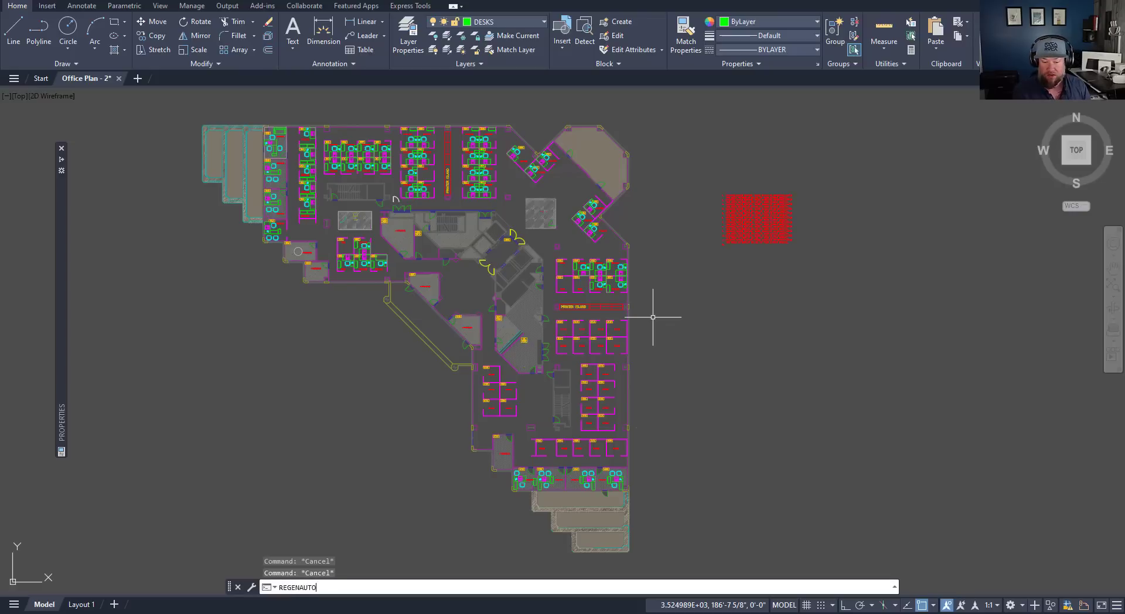
{"action": "key", "text": "Return"}
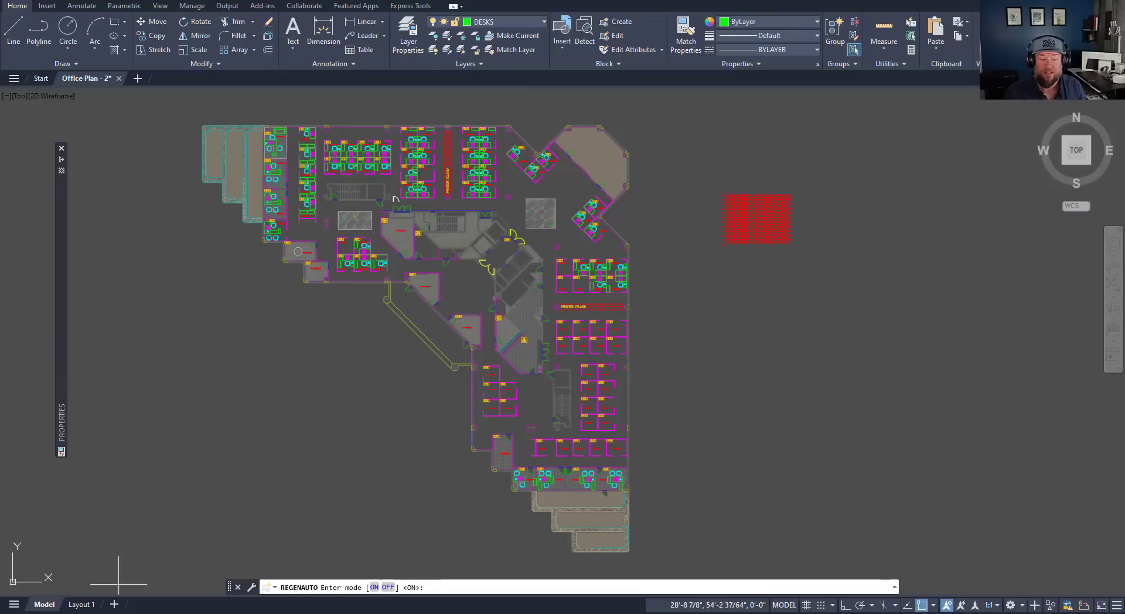
{"action": "mouse_move", "coordinate": [83, 610]}
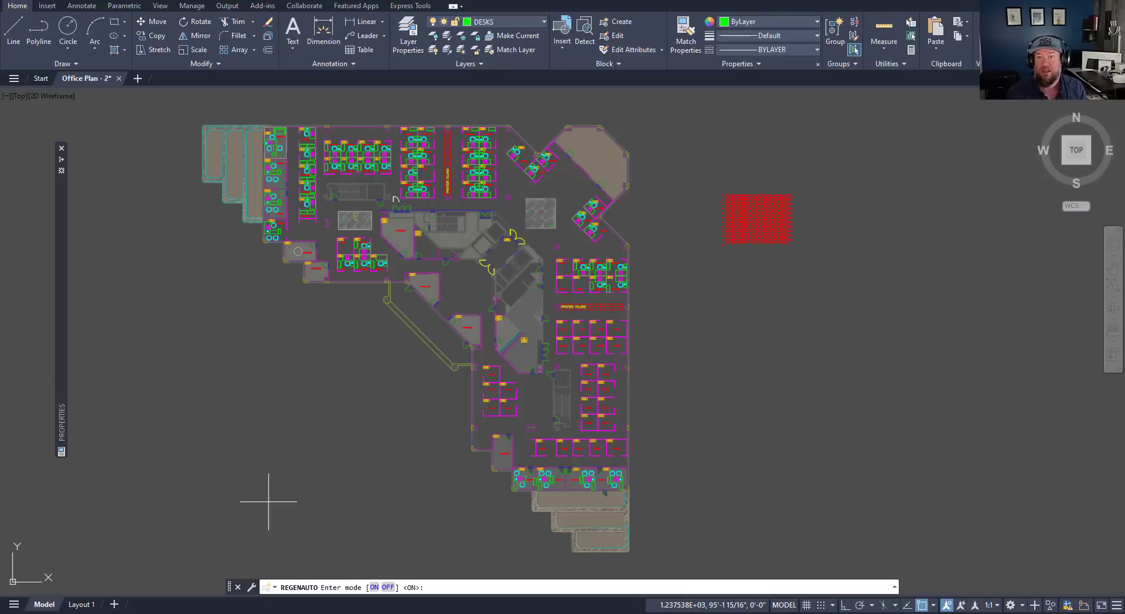
{"action": "middle_click_drag", "start_coordinate": [382, 442], "coordinate": [352, 442]}
{"action": "key", "text": "Escape"}
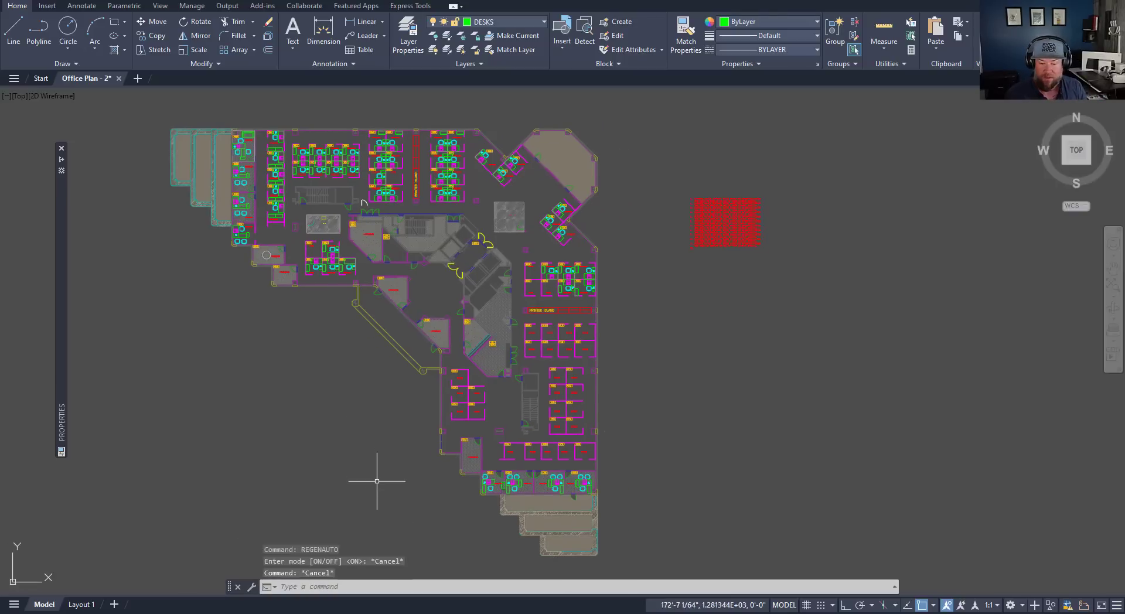
{"action": "key", "text": "Escape"}
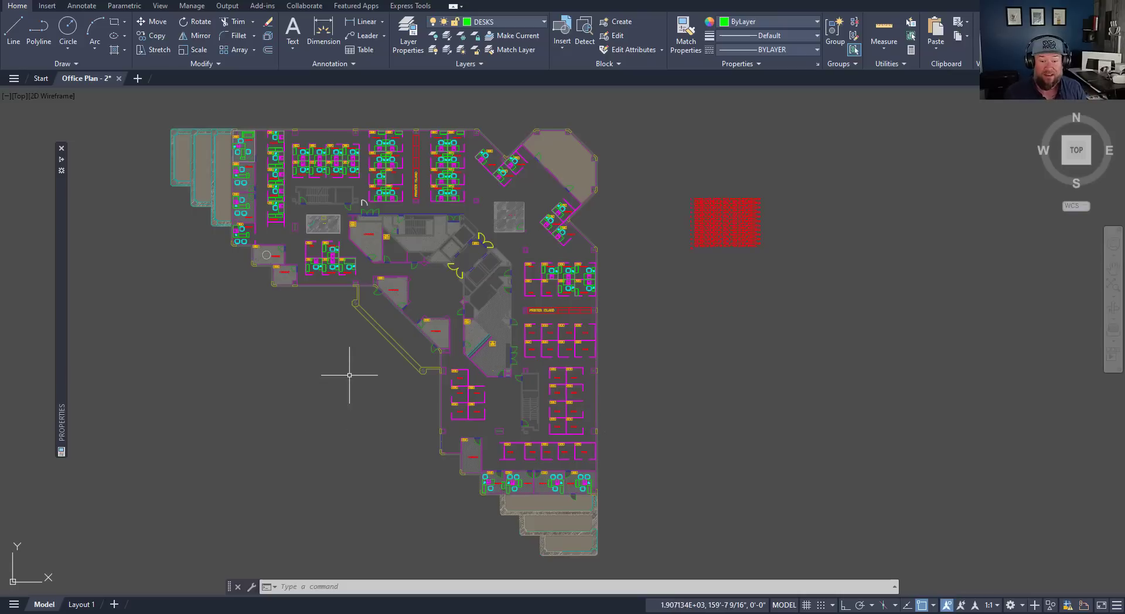
Step: Examine the office plan's core and the workstations around the vertical printer island up close
{"action": "middle_click_drag", "start_coordinate": [346, 377], "coordinate": [310, 410]}
{"action": "key", "text": "Escape"}
{"action": "key", "text": "Escape"}
{"action": "key", "text": "Escape"}
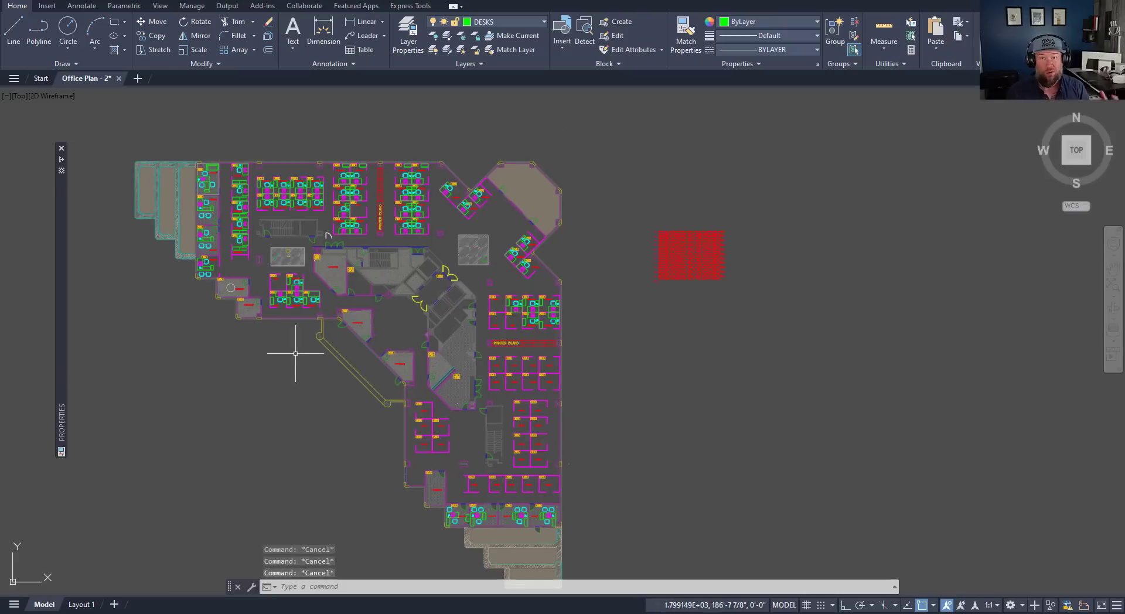
{"action": "scroll", "coordinate": [361, 311], "scroll_direction": "up", "scroll_amount": 4}
{"action": "middle_click_drag", "start_coordinate": [386, 342], "coordinate": [392, 267]}
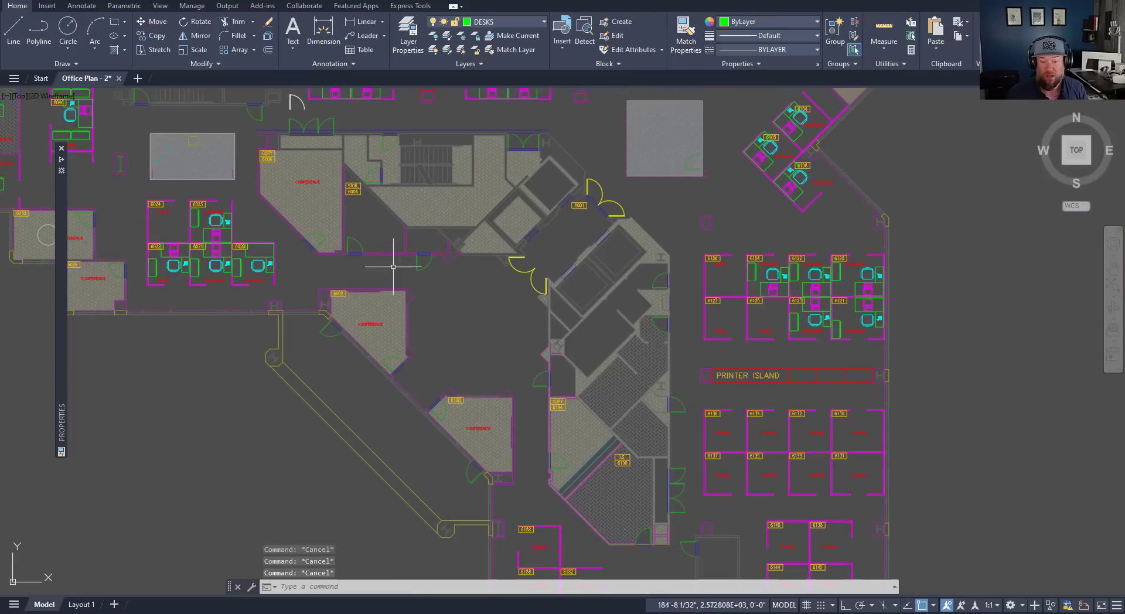
{"action": "middle_click_drag", "start_coordinate": [475, 278], "coordinate": [461, 412]}
{"action": "middle_click_drag", "start_coordinate": [450, 321], "coordinate": [492, 385]}
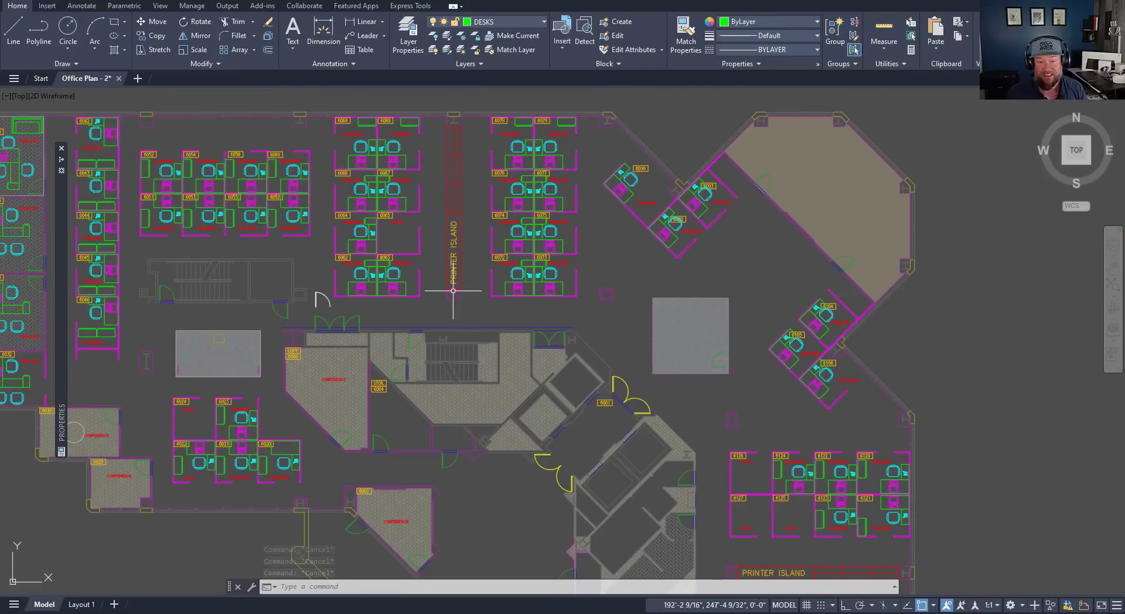
{"action": "scroll", "coordinate": [419, 218], "scroll_direction": "up", "scroll_amount": 2}
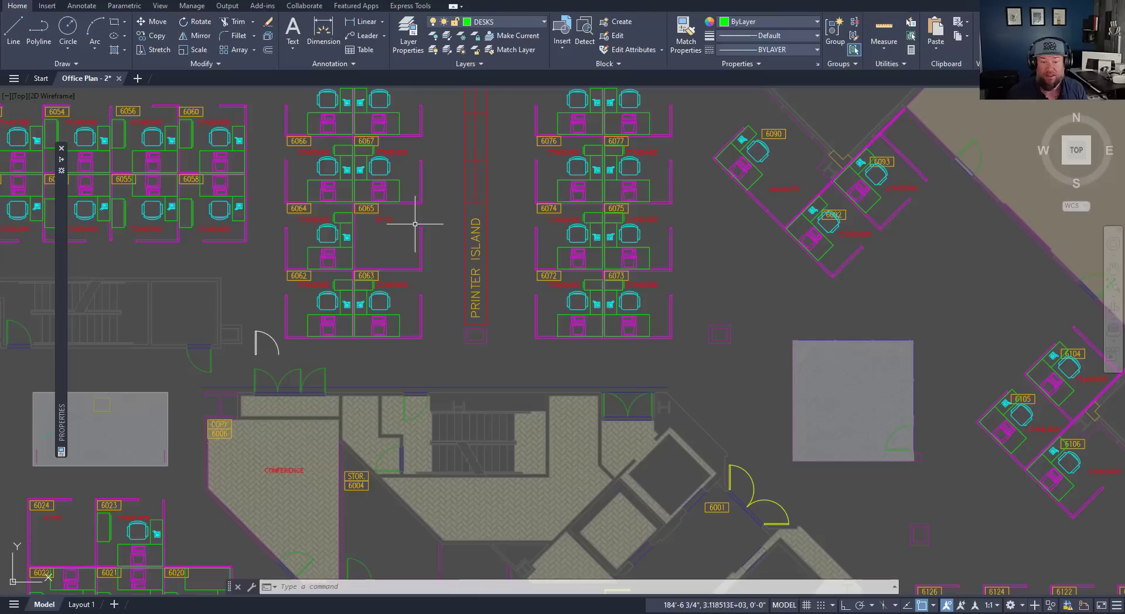
{"action": "middle_click_drag", "start_coordinate": [405, 238], "coordinate": [438, 329]}
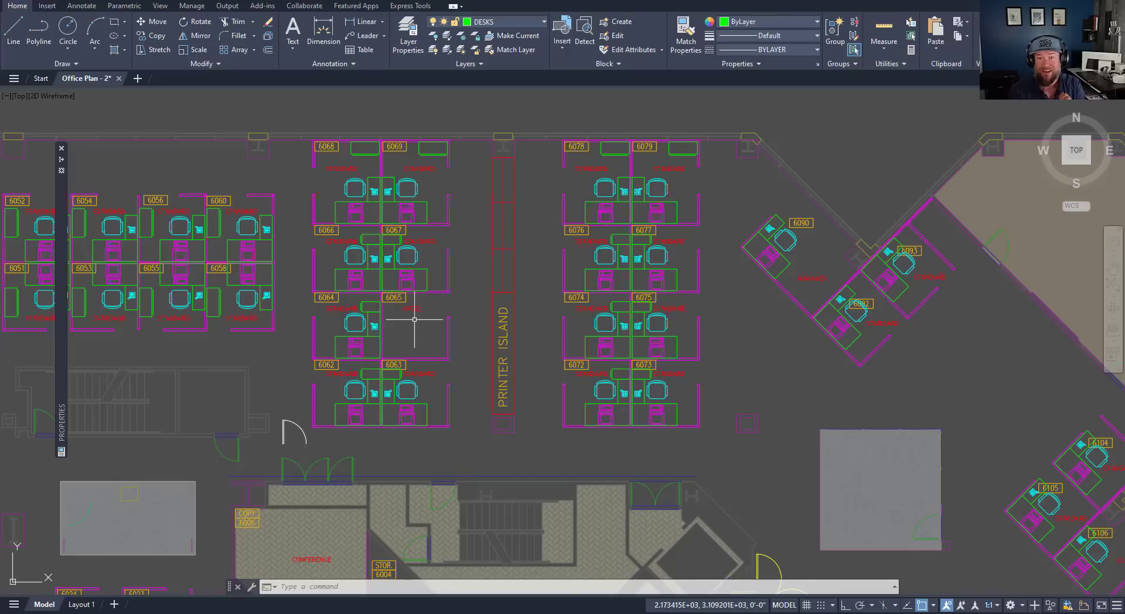
{"action": "key", "text": "Escape"}
{"action": "key", "text": "Escape"}
{"action": "key", "text": "Escape"}
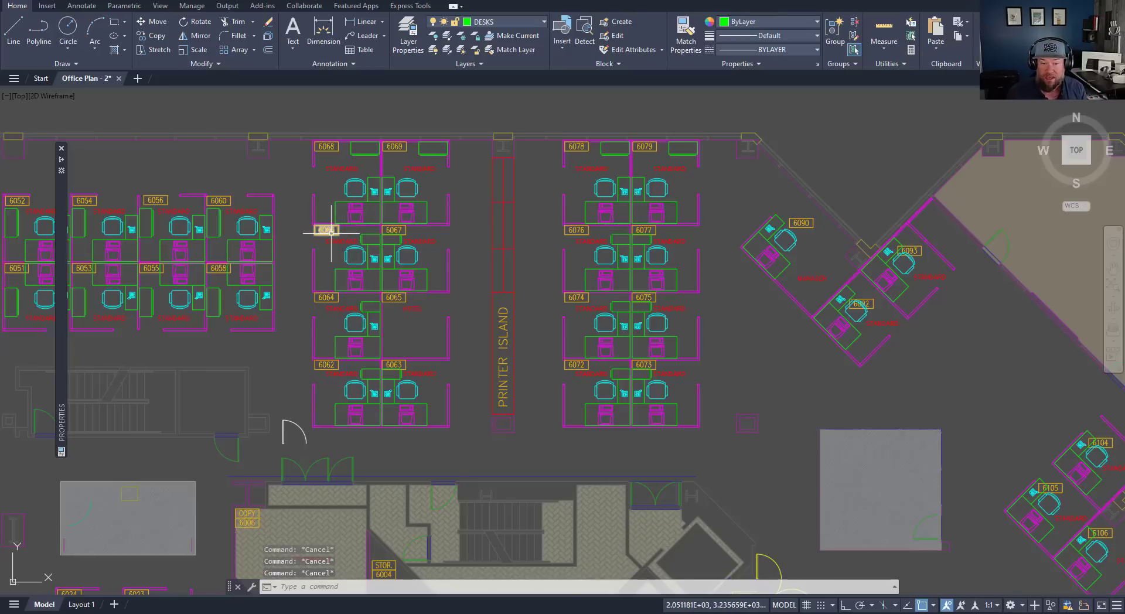
Step: Pick the 6066 room number tag and use Select Similar to select all matching tags across the office plan
{"action": "left_click", "coordinate": [330, 230]}
{"action": "scroll", "coordinate": [331, 232], "scroll_direction": "up", "scroll_amount": 4}
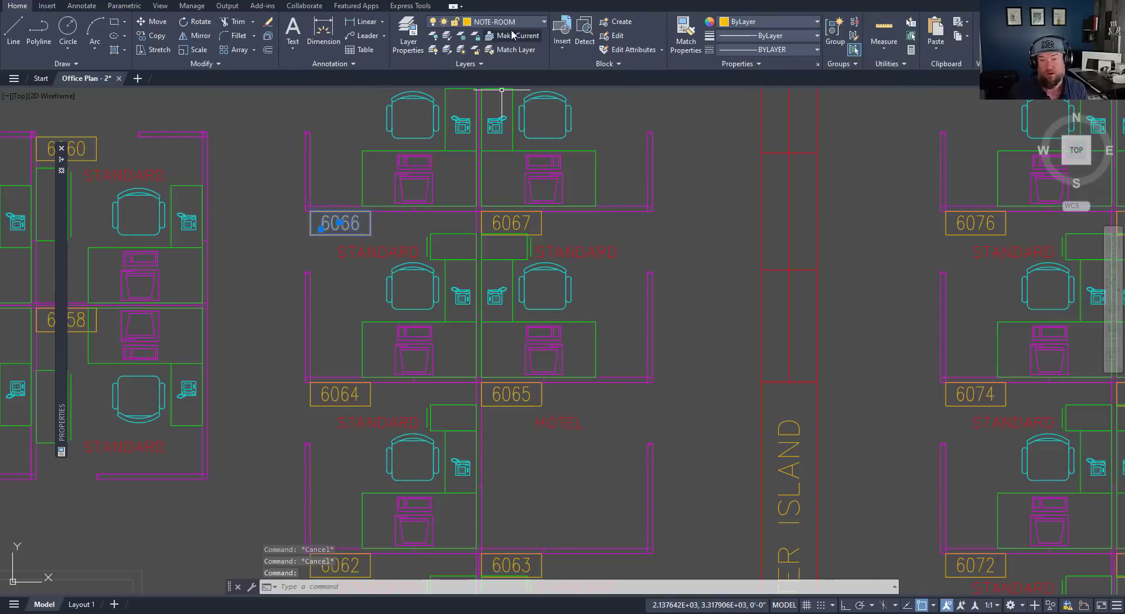
{"action": "scroll", "coordinate": [351, 184], "scroll_direction": "down", "scroll_amount": 2}
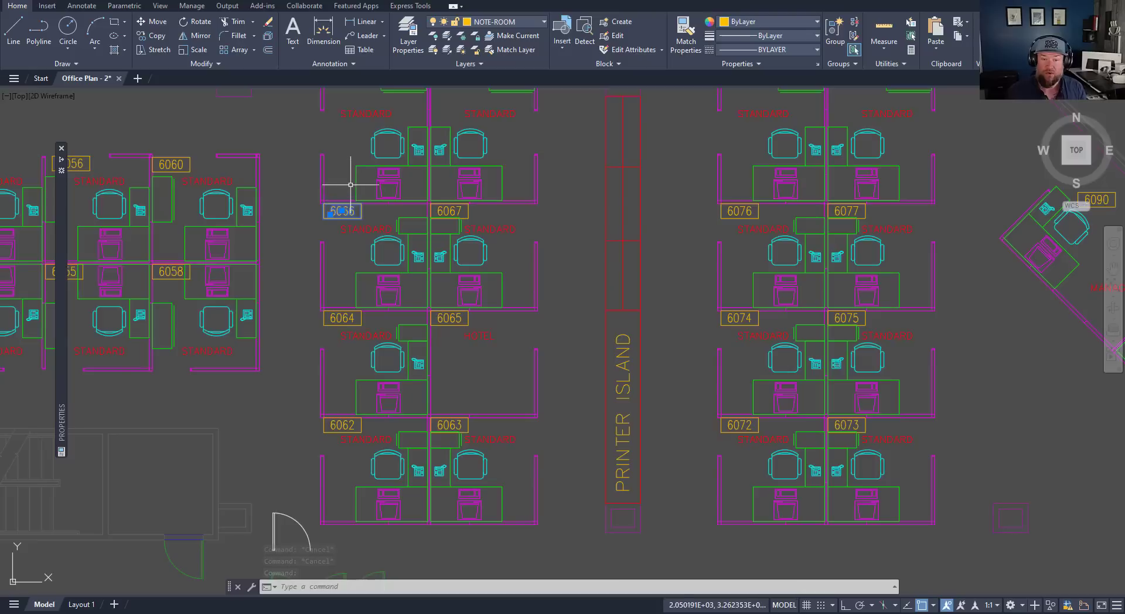
{"action": "right_click", "coordinate": [364, 174]}
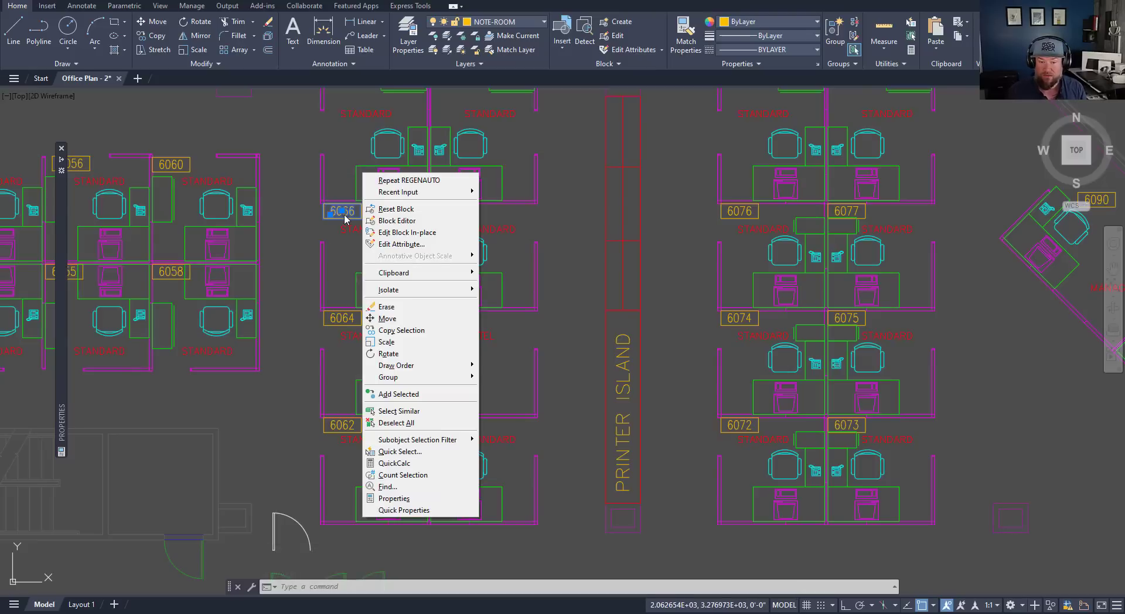
{"action": "left_click", "coordinate": [412, 413]}
{"action": "scroll", "coordinate": [683, 306], "scroll_direction": "down", "scroll_amount": 2}
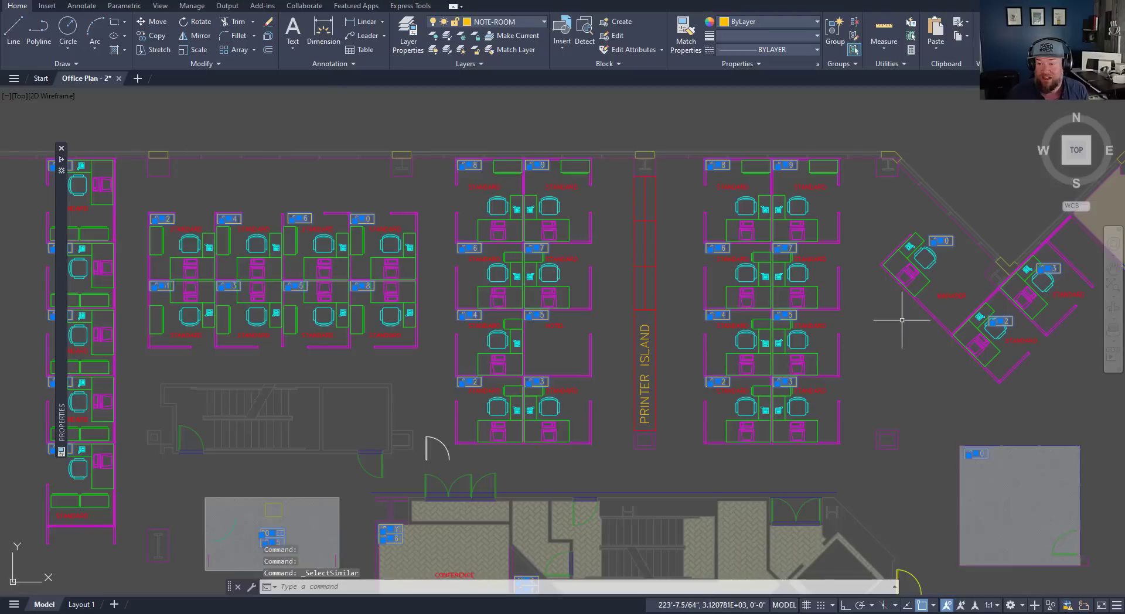
{"action": "scroll", "coordinate": [346, 235], "scroll_direction": "down", "scroll_amount": 2}
{"action": "scroll", "coordinate": [299, 485], "scroll_direction": "down", "scroll_amount": 2}
{"action": "middle_click_drag", "start_coordinate": [412, 482], "coordinate": [374, 331]}
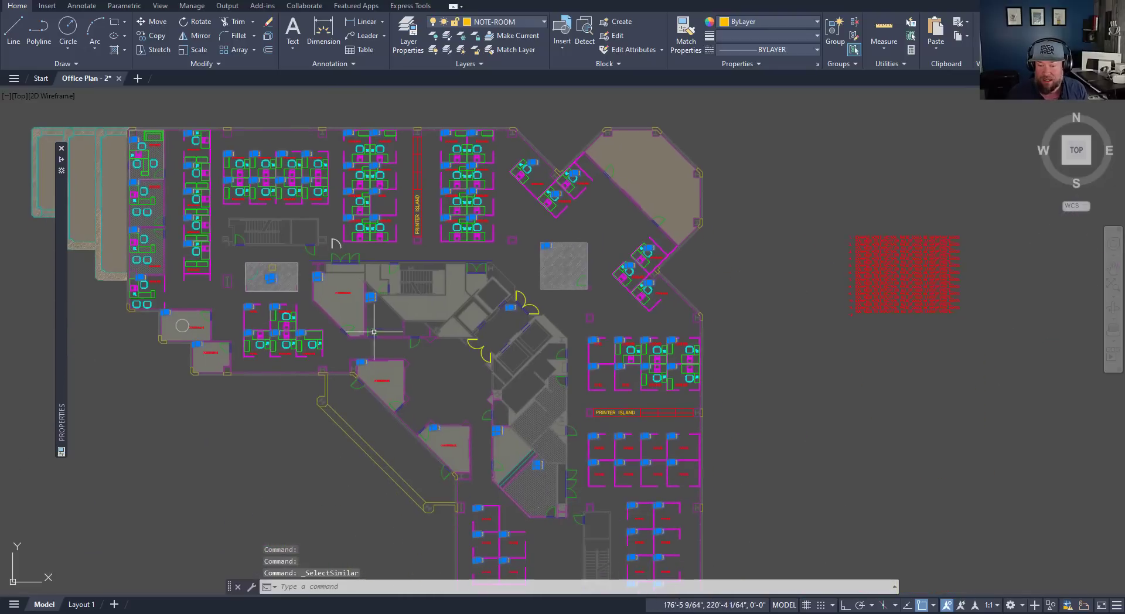
{"action": "scroll", "coordinate": [563, 279], "scroll_direction": "down", "scroll_amount": 3}
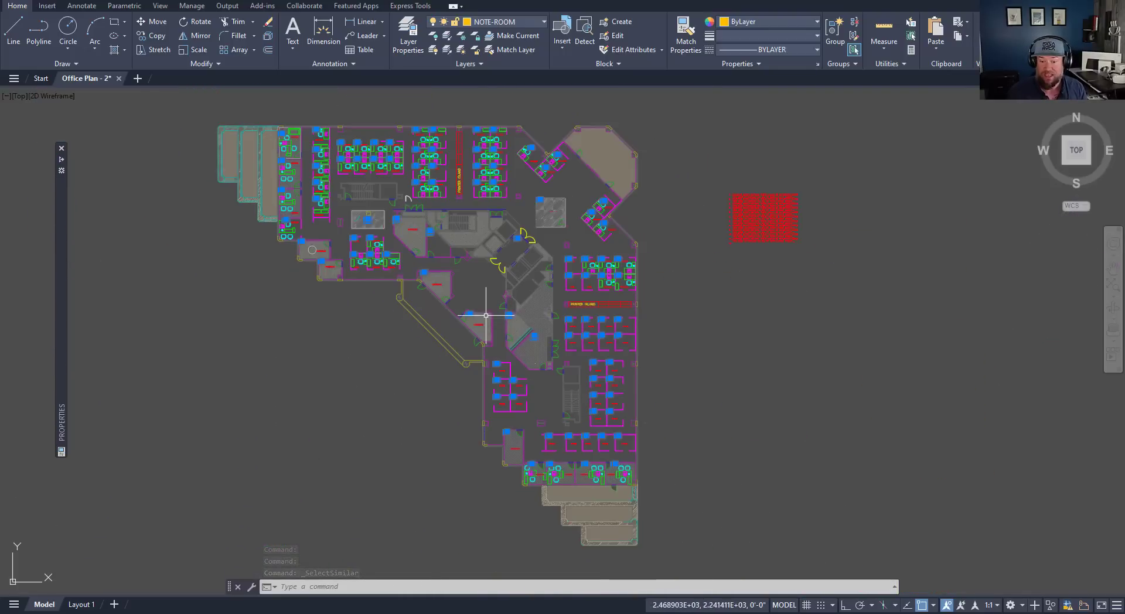
Step: View the colour choices in the selected room number tags' properties without changing them, and clear the selection
{"action": "scroll", "coordinate": [483, 276], "scroll_direction": "up", "scroll_amount": 5}
{"action": "middle_click_drag", "start_coordinate": [444, 266], "coordinate": [473, 467]}
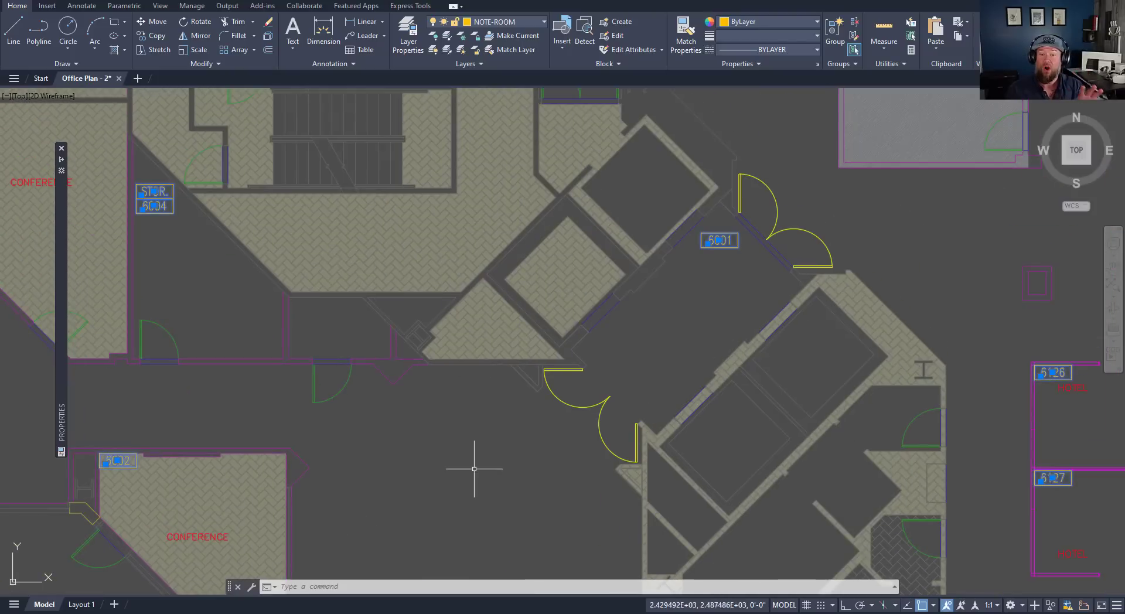
{"action": "middle_click_drag", "start_coordinate": [477, 279], "coordinate": [443, 567]}
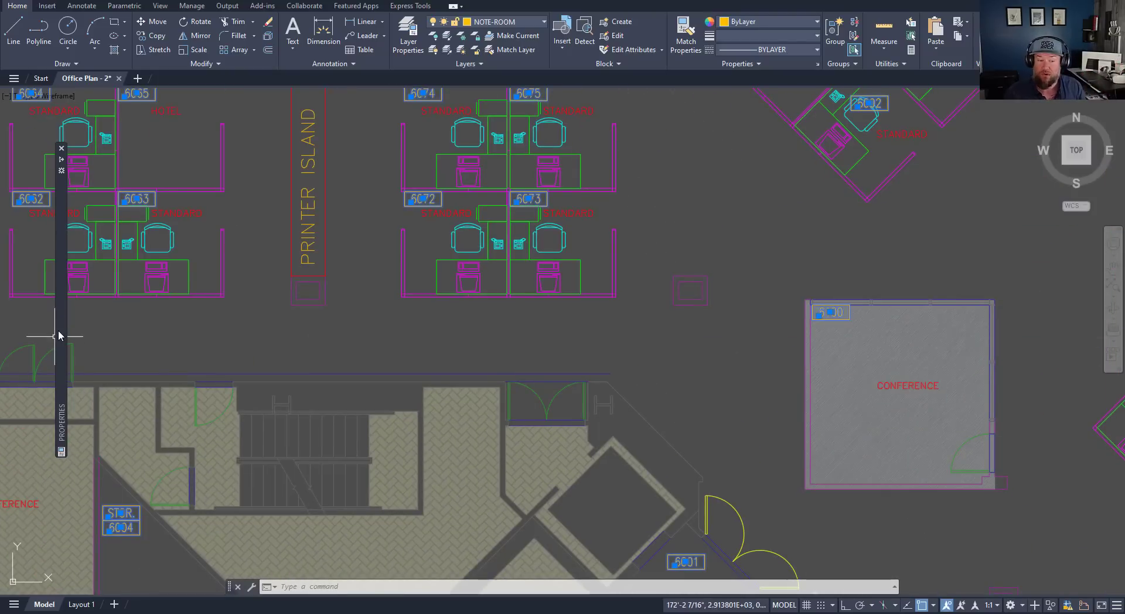
{"action": "mouse_move", "coordinate": [58, 330]}
{"action": "left_click", "coordinate": [166, 185]}
{"action": "left_click", "coordinate": [167, 186]}
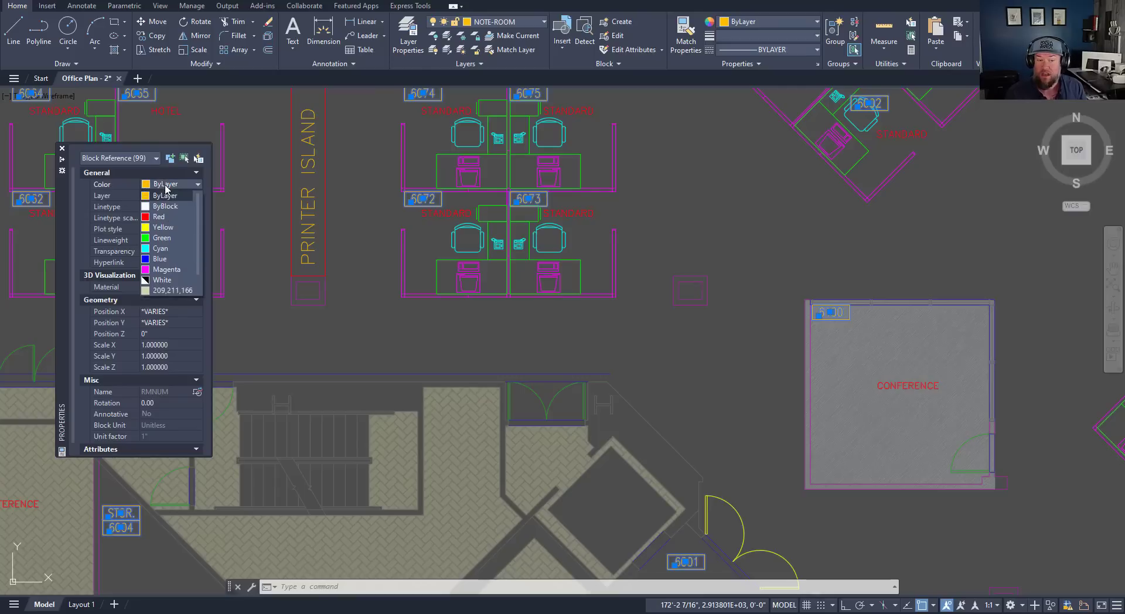
{"action": "left_click", "coordinate": [99, 224]}
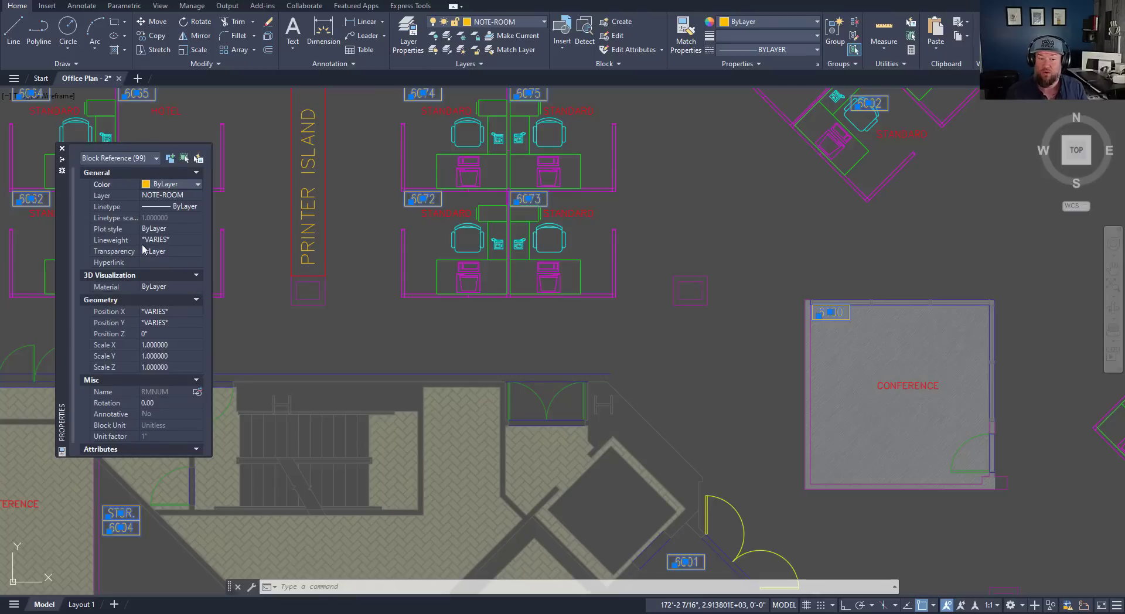
{"action": "scroll", "coordinate": [367, 259], "scroll_direction": "down", "scroll_amount": 3}
{"action": "key", "text": "Escape"}
{"action": "key", "text": "Escape"}
{"action": "key", "text": "Escape"}
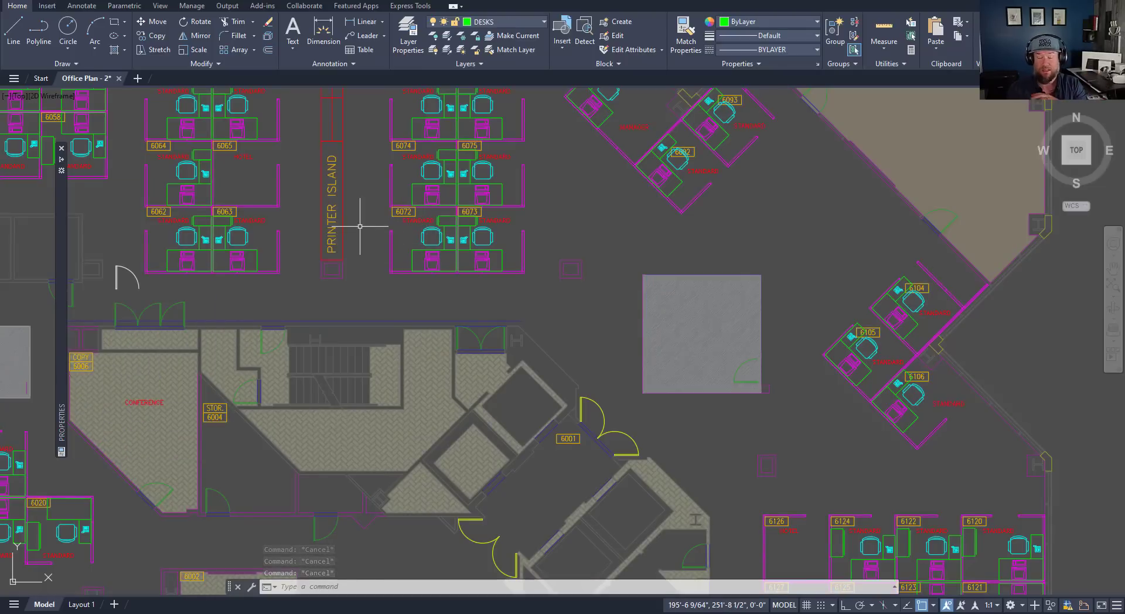
Step: Pick the chair in workstation 6072 and use Select Similar to select all matching chairs in the plan
{"action": "left_click", "coordinate": [430, 235]}
{"action": "right_click", "coordinate": [427, 232]}
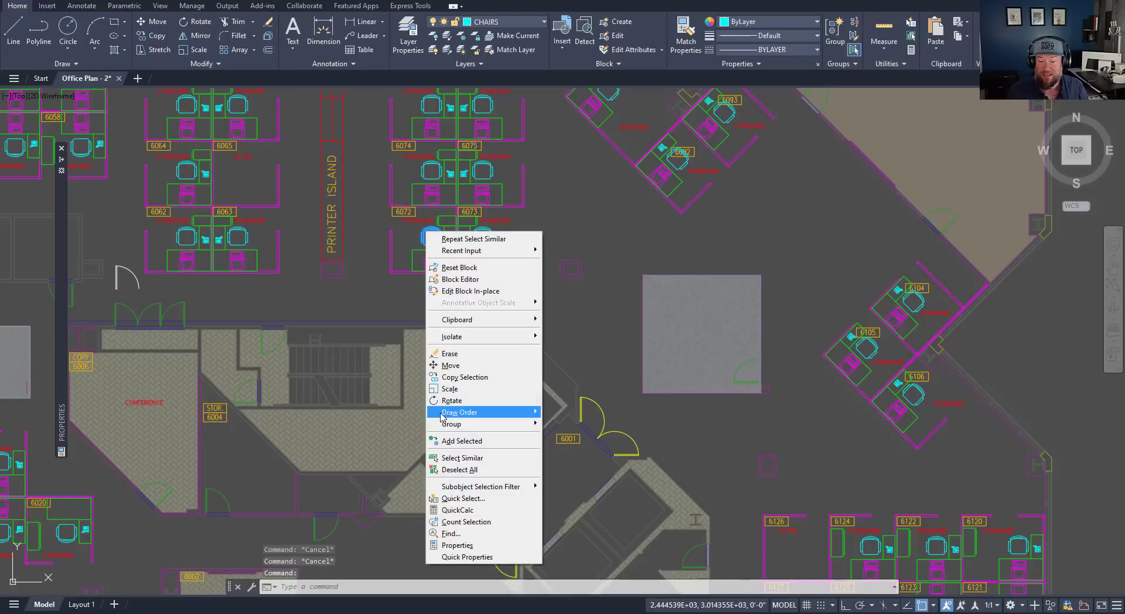
{"action": "left_click", "coordinate": [463, 458]}
{"action": "scroll", "coordinate": [323, 232], "scroll_direction": "down", "scroll_amount": 2}
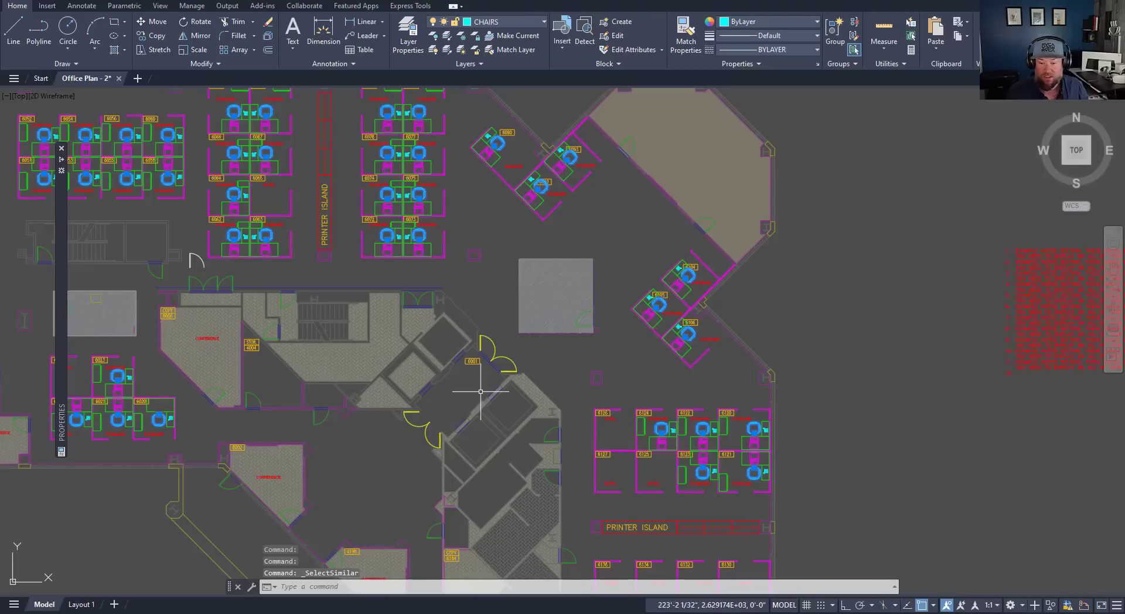
Step: Erase the selected chairs from the office plan and bring them back with the OOPS command
{"action": "key", "text": "Delete"}
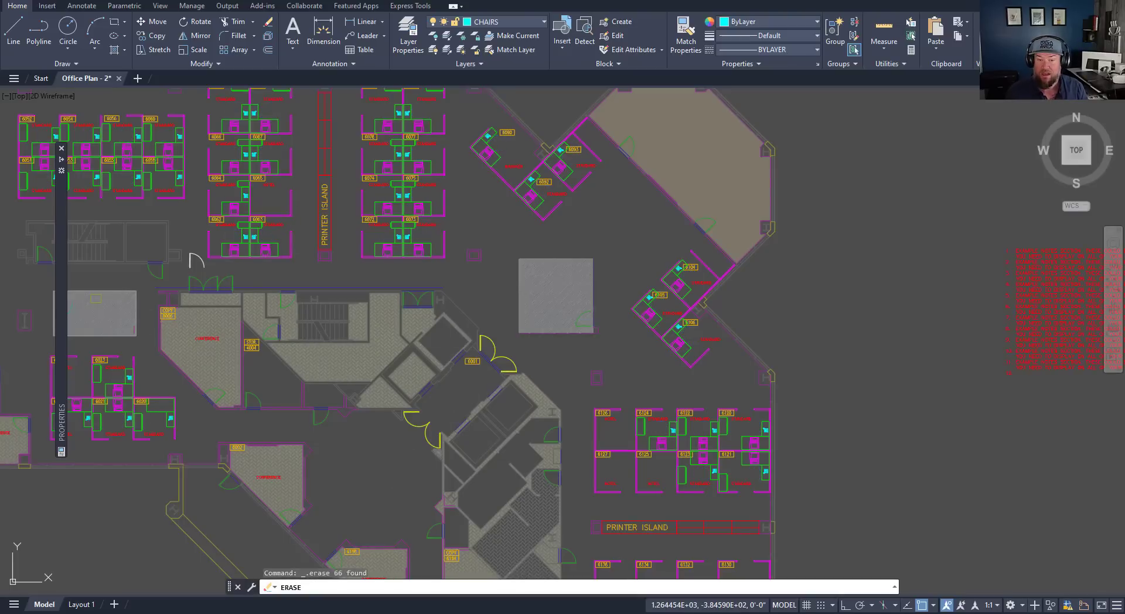
{"action": "middle_click_drag", "start_coordinate": [474, 272], "coordinate": [550, 323]}
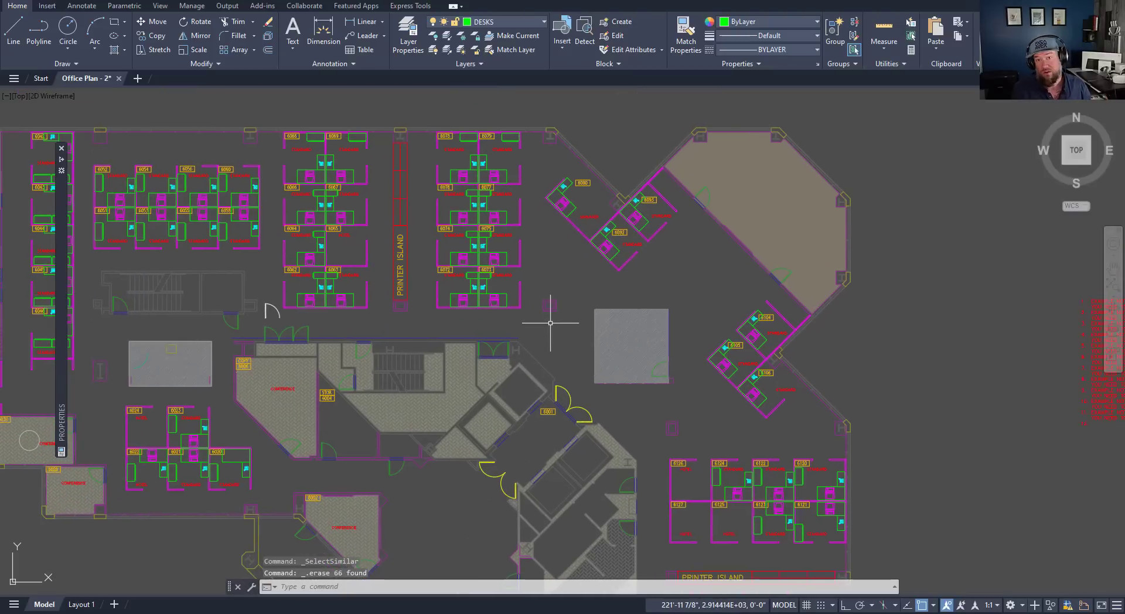
{"action": "type", "text": "OOPS"}
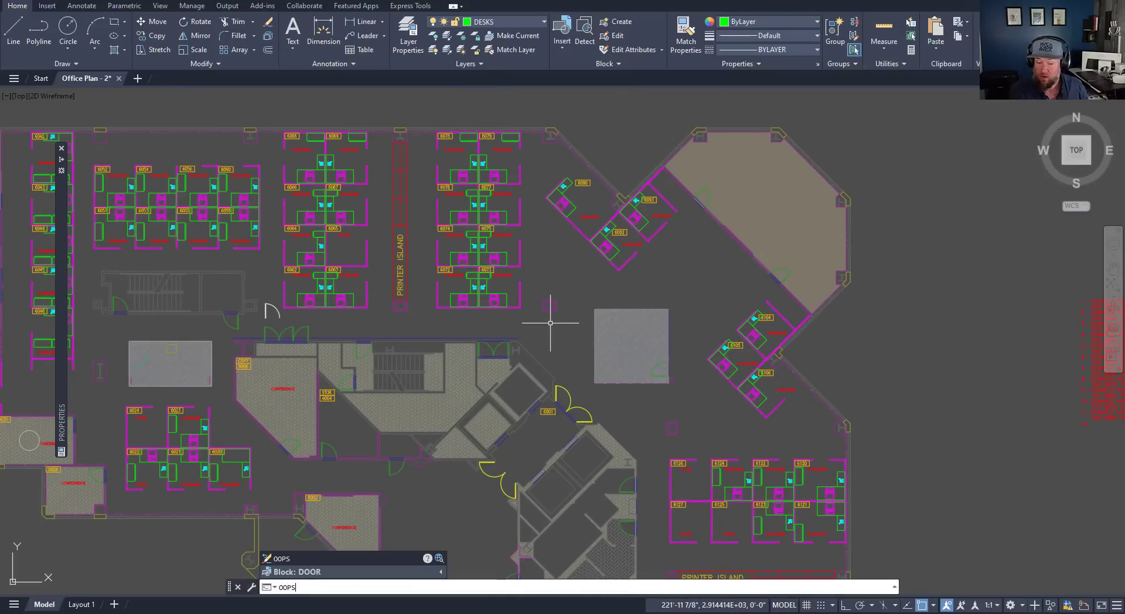
{"action": "key", "text": "Return"}
{"action": "key", "text": "Escape"}
{"action": "key", "text": "Escape"}
{"action": "key", "text": "Escape"}
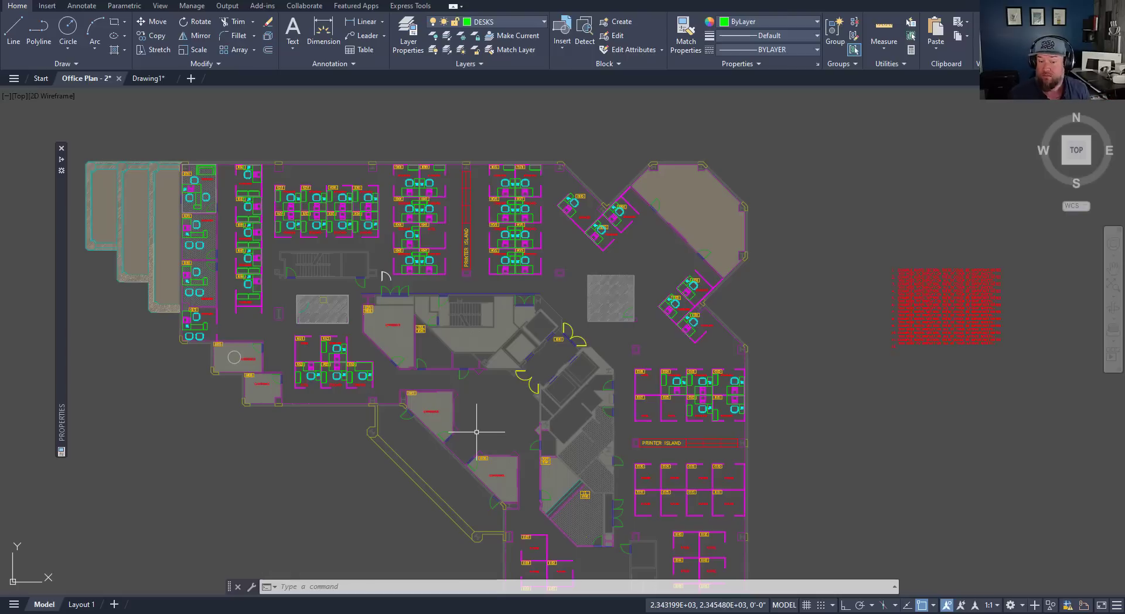
{"action": "middle_click_drag", "start_coordinate": [468, 445], "coordinate": [465, 368]}
{"action": "key", "text": "Escape"}
{"action": "key", "text": "Escape"}
{"action": "key", "text": "Escape"}
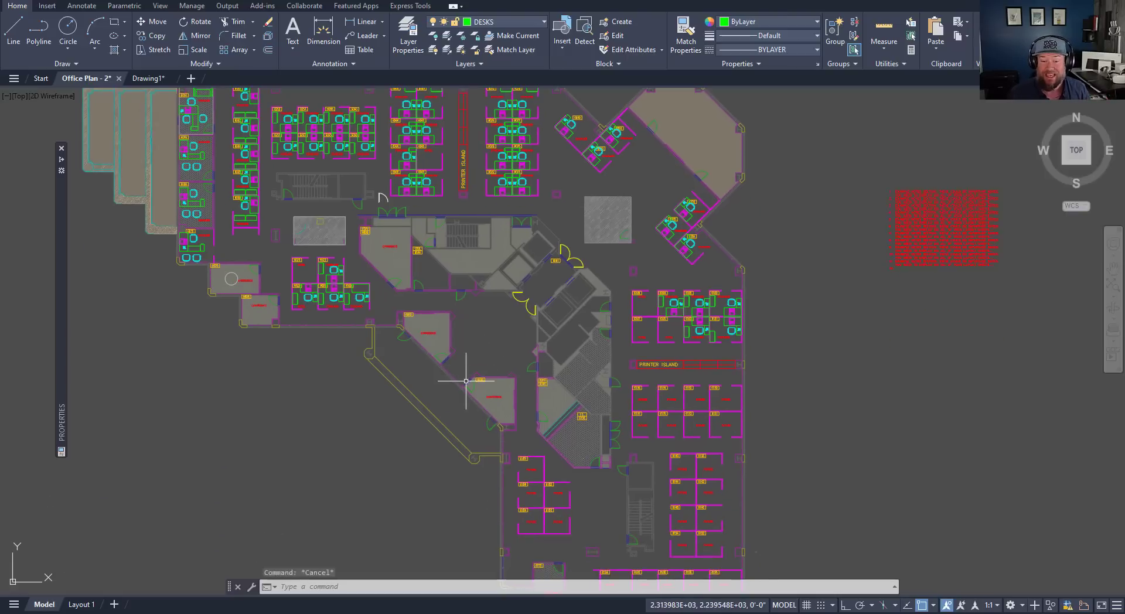
{"action": "middle_click_drag", "start_coordinate": [492, 334], "coordinate": [463, 375]}
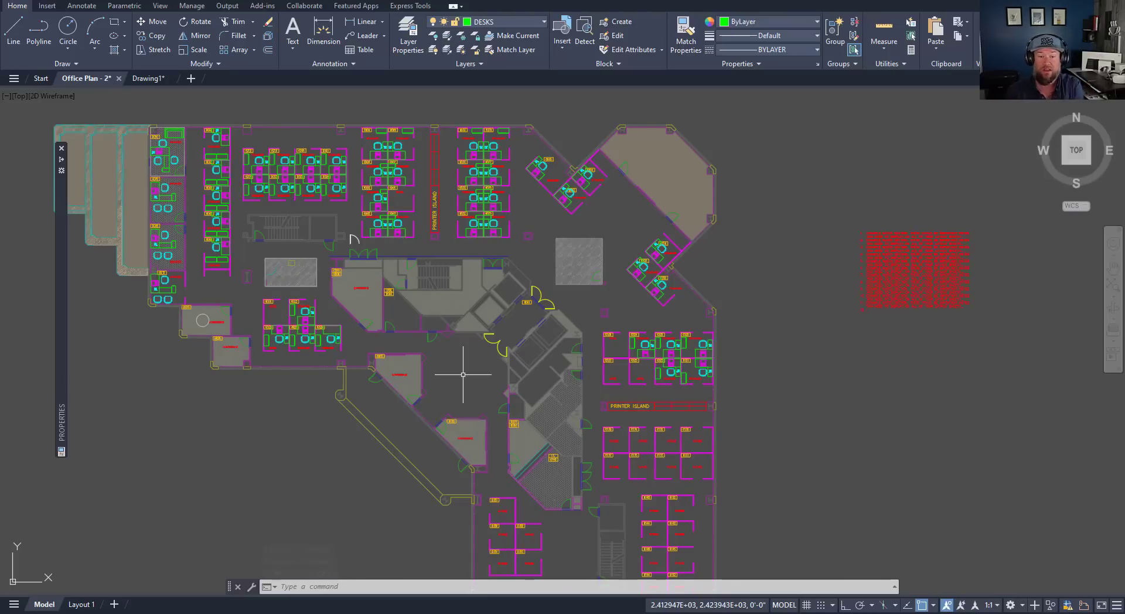
{"action": "key", "text": "Escape"}
{"action": "key", "text": "Escape"}
{"action": "key", "text": "Escape"}
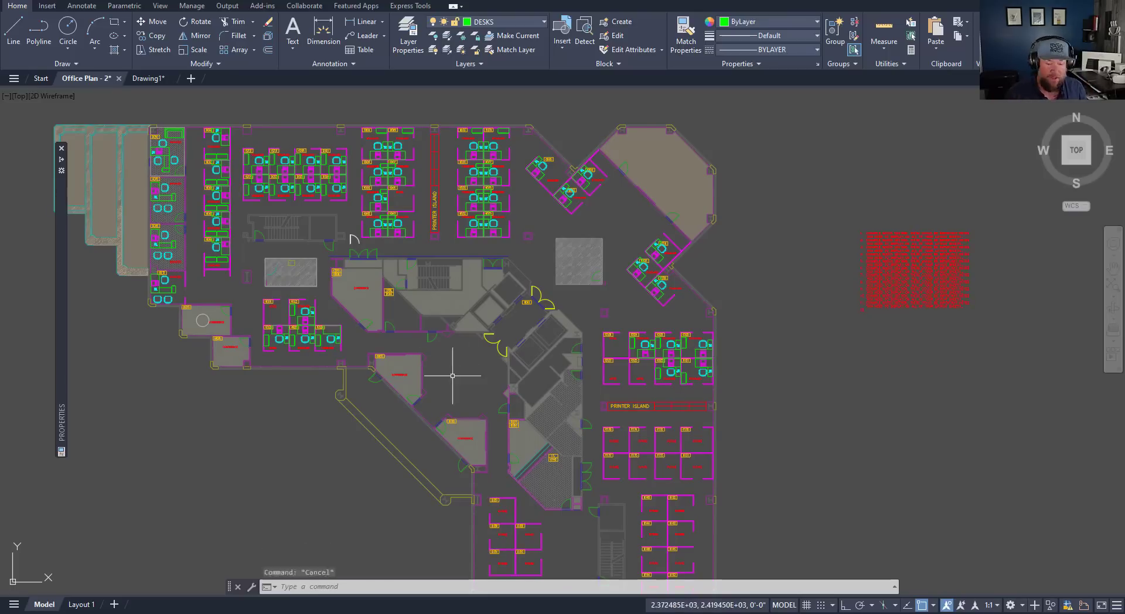
{"action": "middle_click_drag", "start_coordinate": [484, 374], "coordinate": [482, 383]}
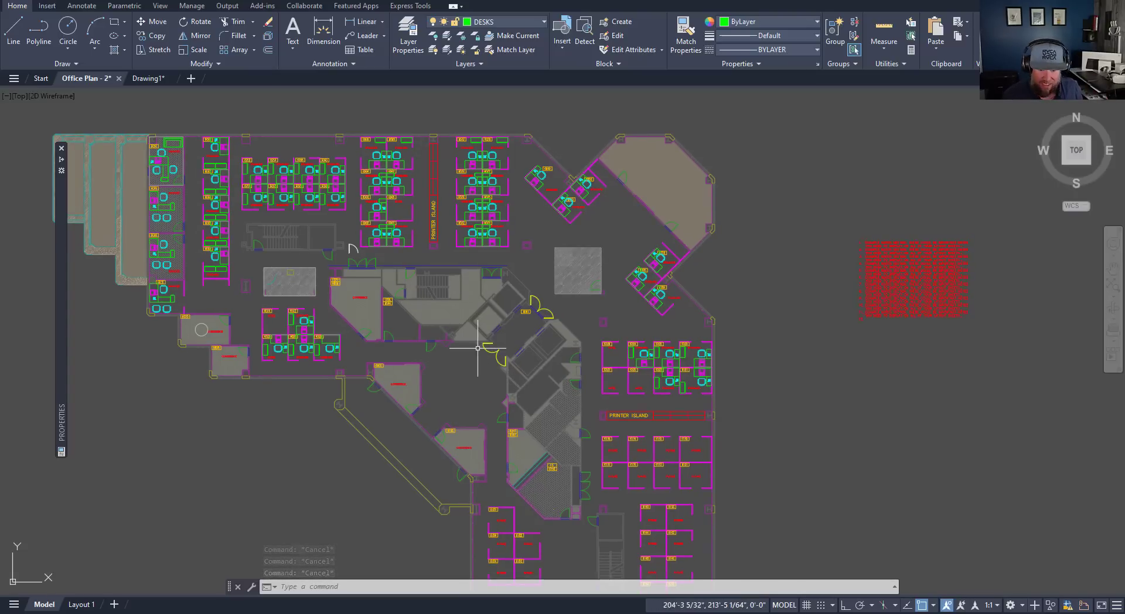
{"action": "key", "text": "ctrl+shift+c"}
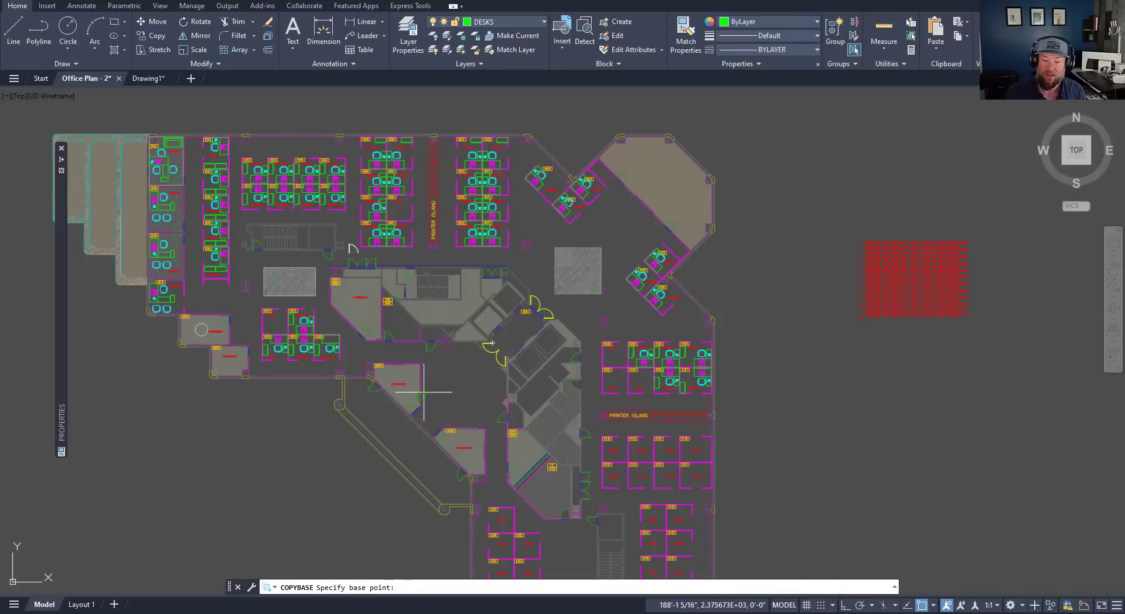
{"action": "key", "text": "Escape"}
{"action": "key", "text": "Escape"}
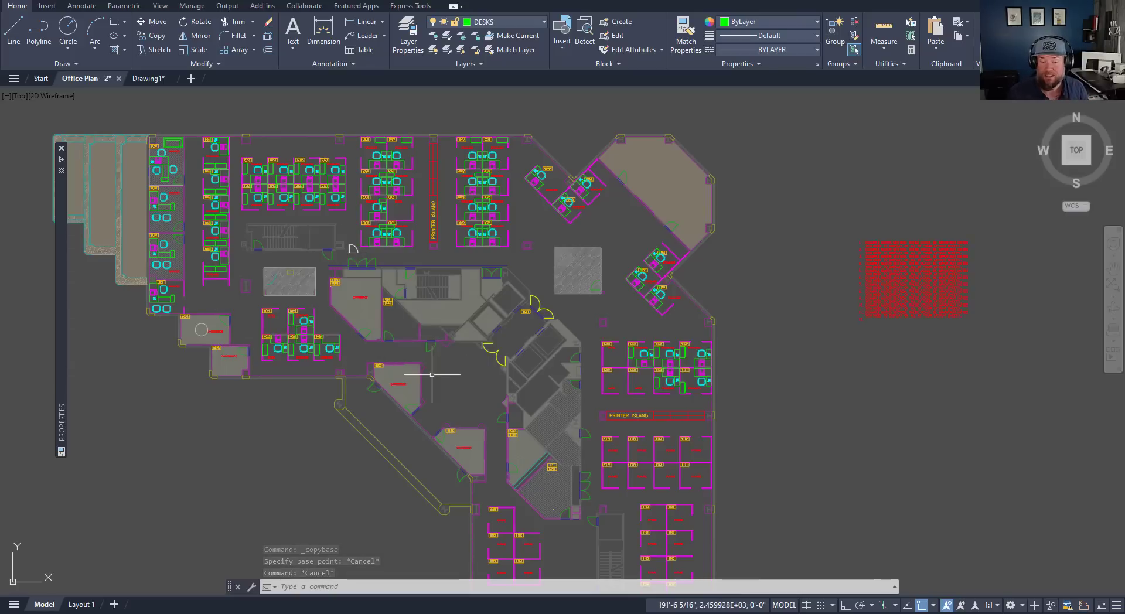
{"action": "key", "text": "Escape"}
{"action": "key", "text": "Escape"}
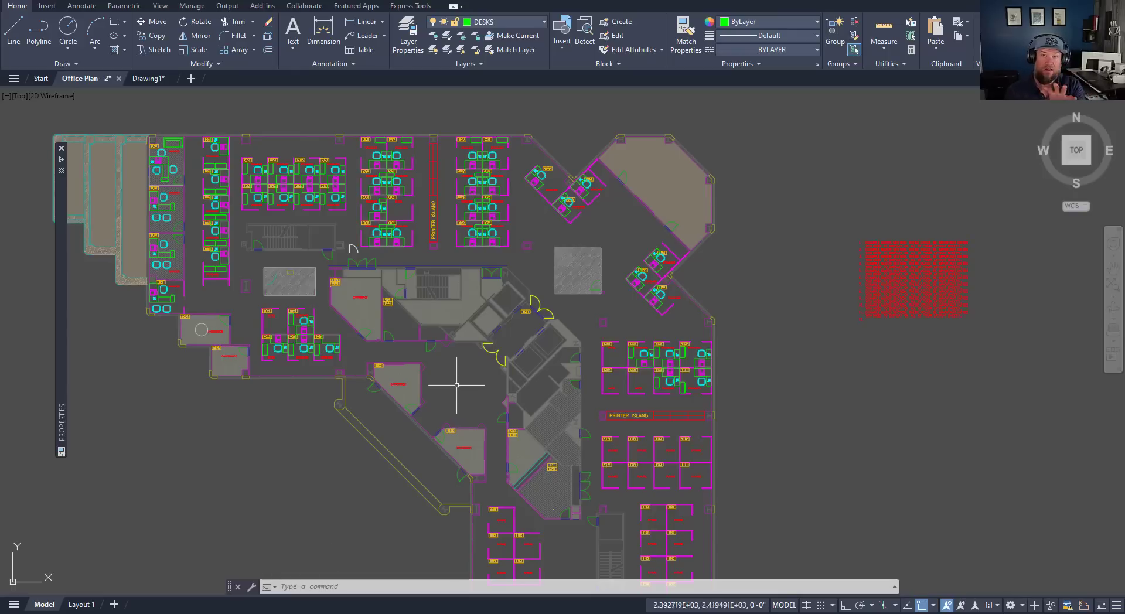
Step: Pick the building walls' external reference along the exterior wall below the workstations
{"action": "middle_click_drag", "start_coordinate": [461, 377], "coordinate": [494, 327]}
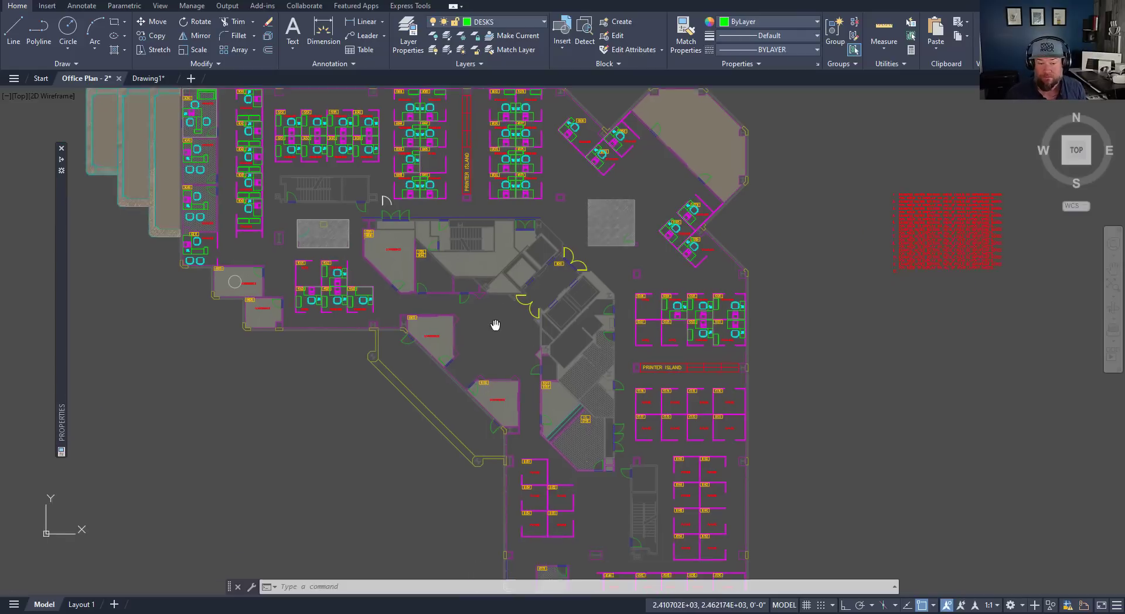
{"action": "key", "text": "Escape"}
{"action": "key", "text": "Escape"}
{"action": "key", "text": "Escape"}
{"action": "middle_click_drag", "start_coordinate": [383, 317], "coordinate": [370, 351]}
{"action": "scroll", "coordinate": [357, 333], "scroll_direction": "up", "scroll_amount": 2}
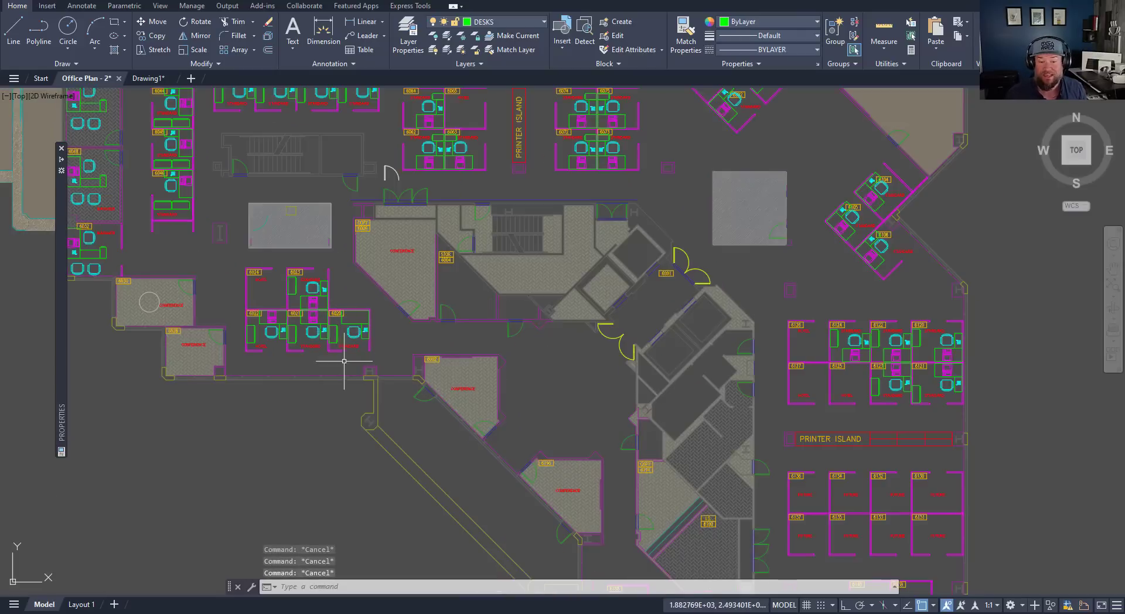
{"action": "left_click", "coordinate": [343, 375]}
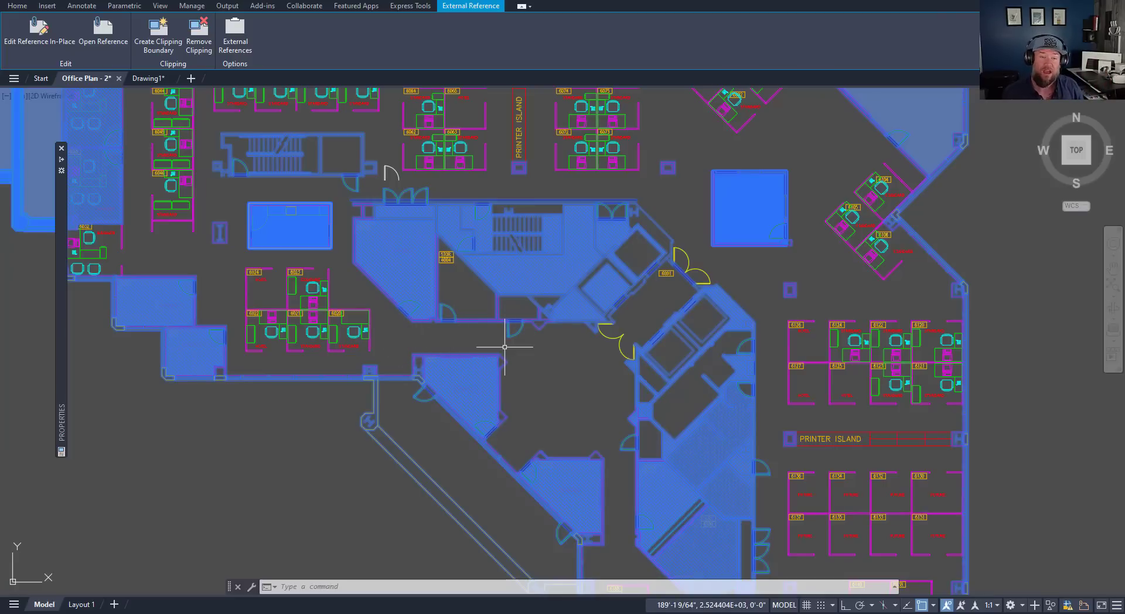
{"action": "middle_click_drag", "start_coordinate": [448, 336], "coordinate": [432, 382]}
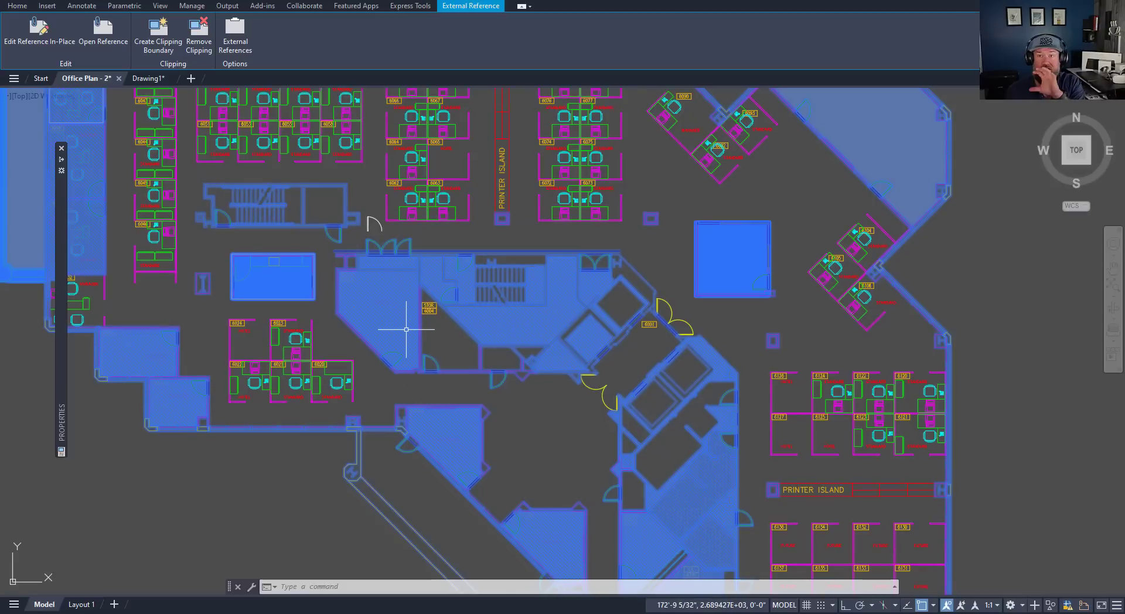
Step: Switch to Drawing1 and turn its grid off
{"action": "left_click", "coordinate": [146, 78]}
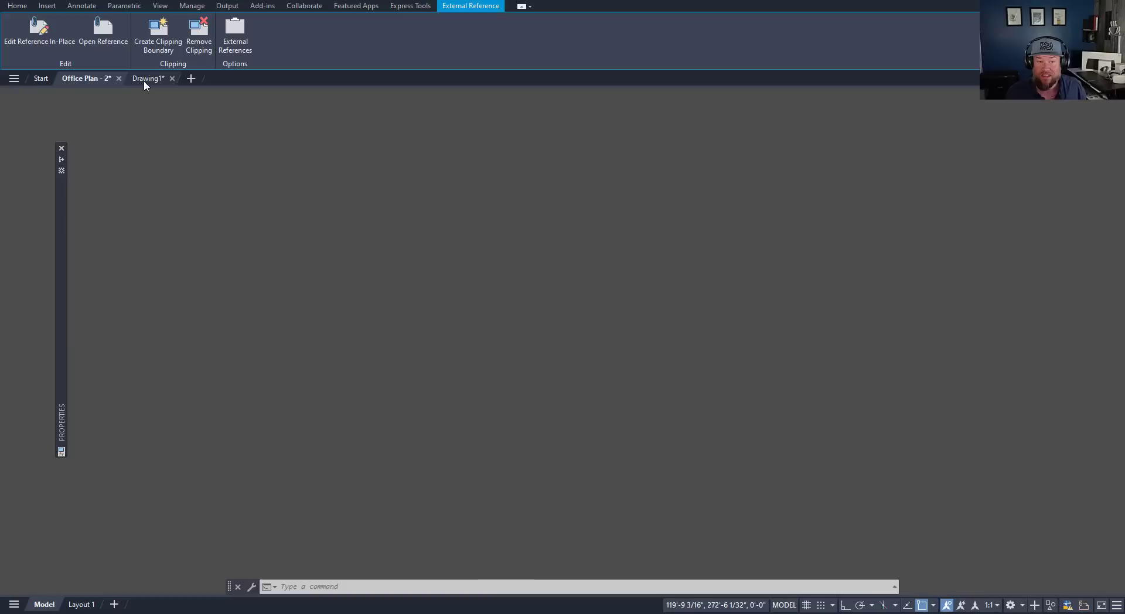
{"action": "key", "text": "F7"}
{"action": "key", "text": "Escape"}
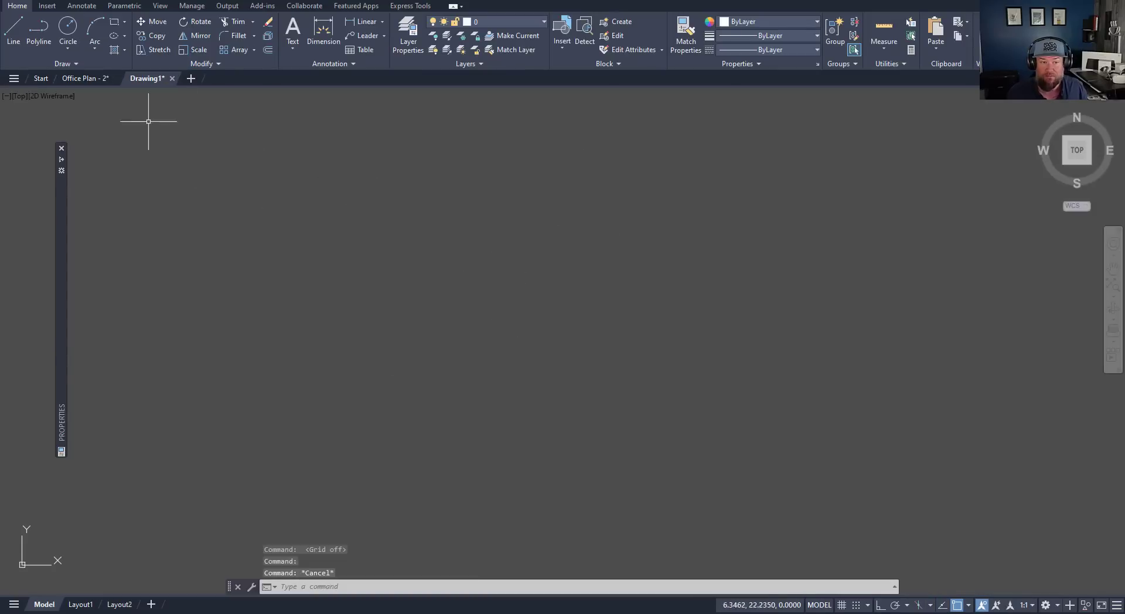
Step: Return to the Office Plan drawing and select the walls' external reference at the exterior wall below workstation 6021
{"action": "left_click", "coordinate": [88, 78]}
{"action": "scroll", "coordinate": [301, 201], "scroll_direction": "down", "scroll_amount": 5}
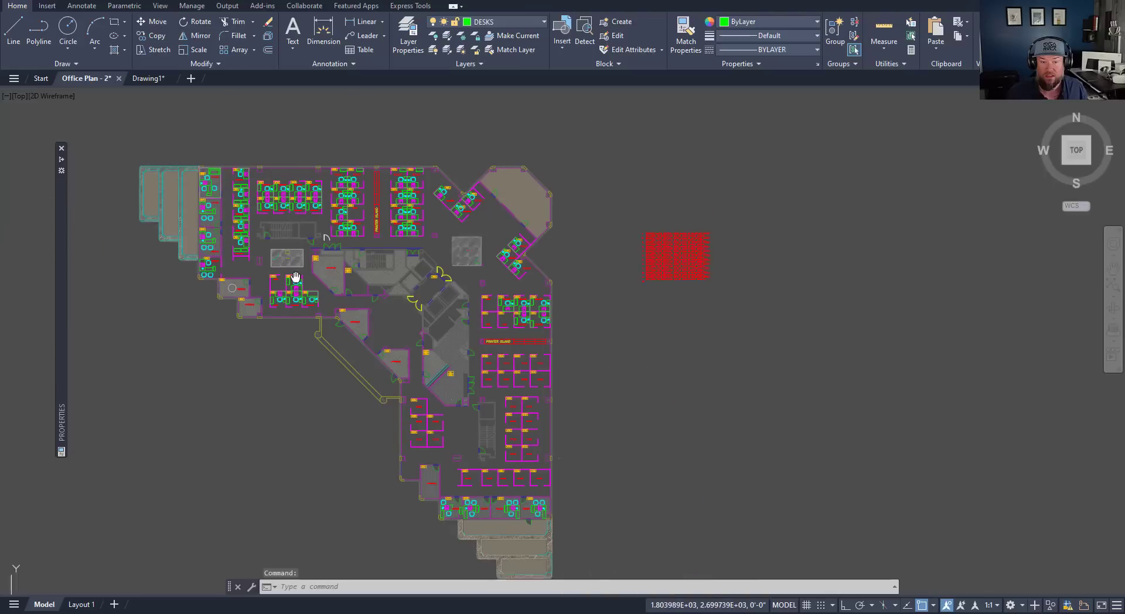
{"action": "scroll", "coordinate": [325, 299], "scroll_direction": "up", "scroll_amount": 5}
{"action": "key", "text": "Escape"}
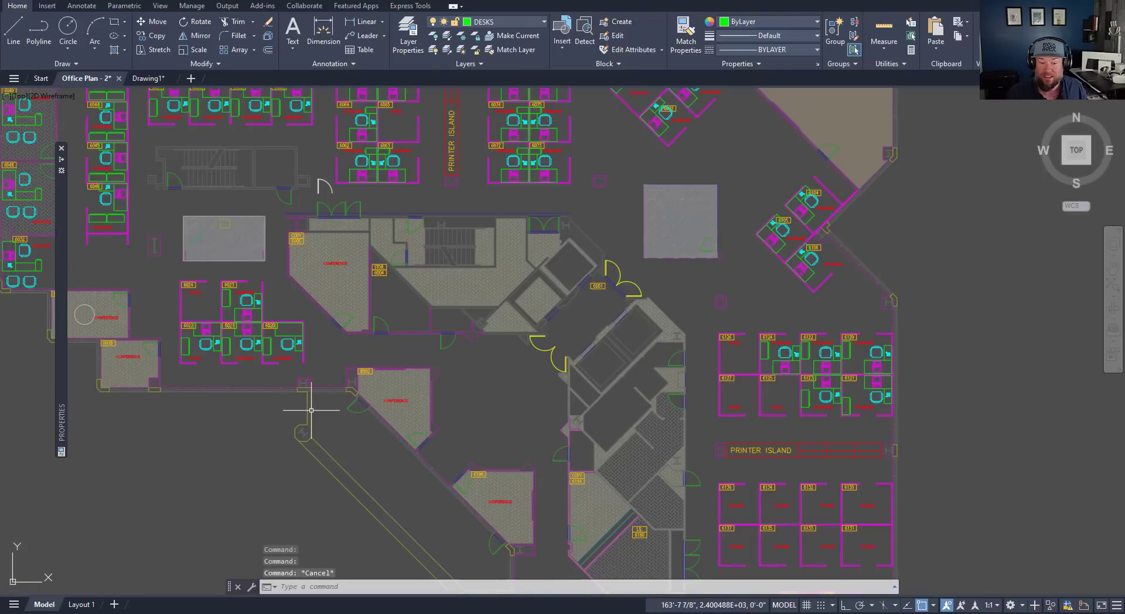
{"action": "left_click", "coordinate": [195, 389]}
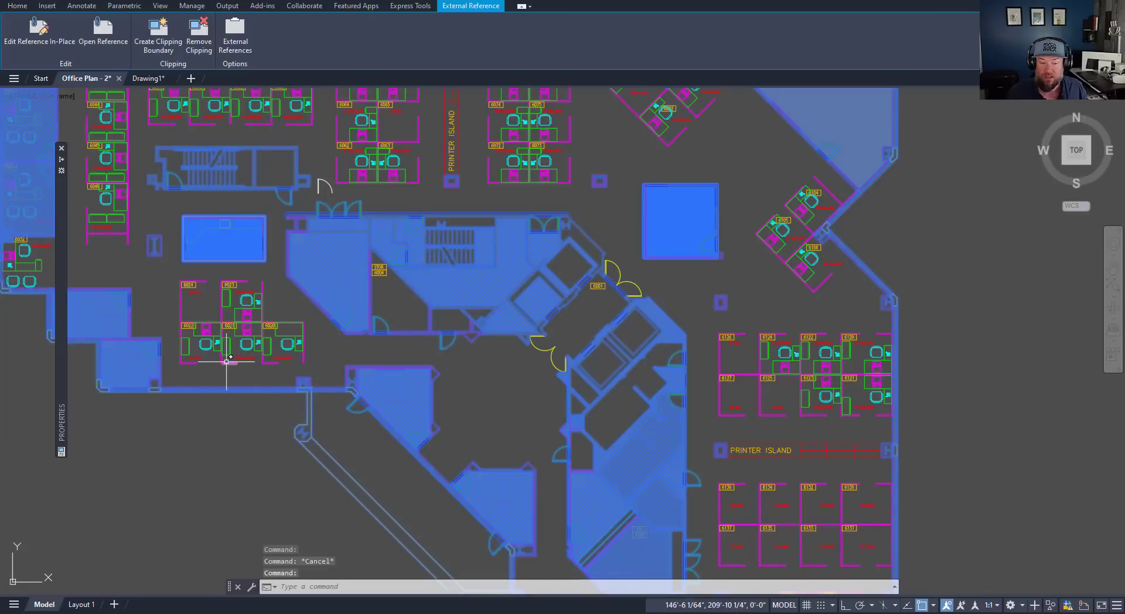
Step: Add a partition panel of workstation 6021 to the selection and use Select Similar to include all matching panels
{"action": "scroll", "coordinate": [227, 362], "scroll_direction": "up", "scroll_amount": 5}
{"action": "left_click", "coordinate": [228, 362]}
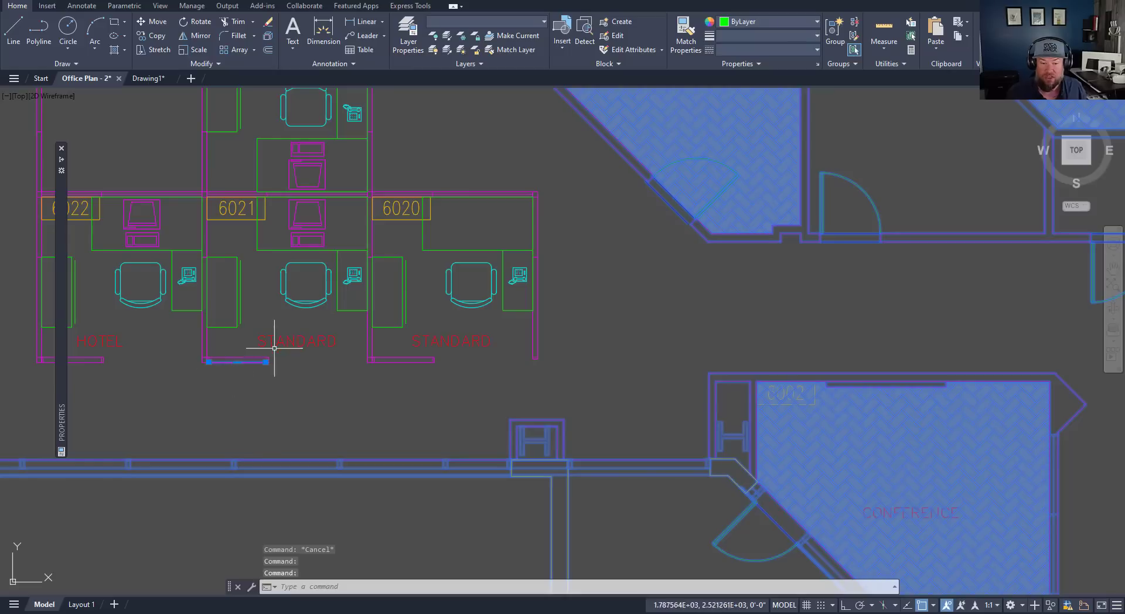
{"action": "right_click", "coordinate": [254, 380]}
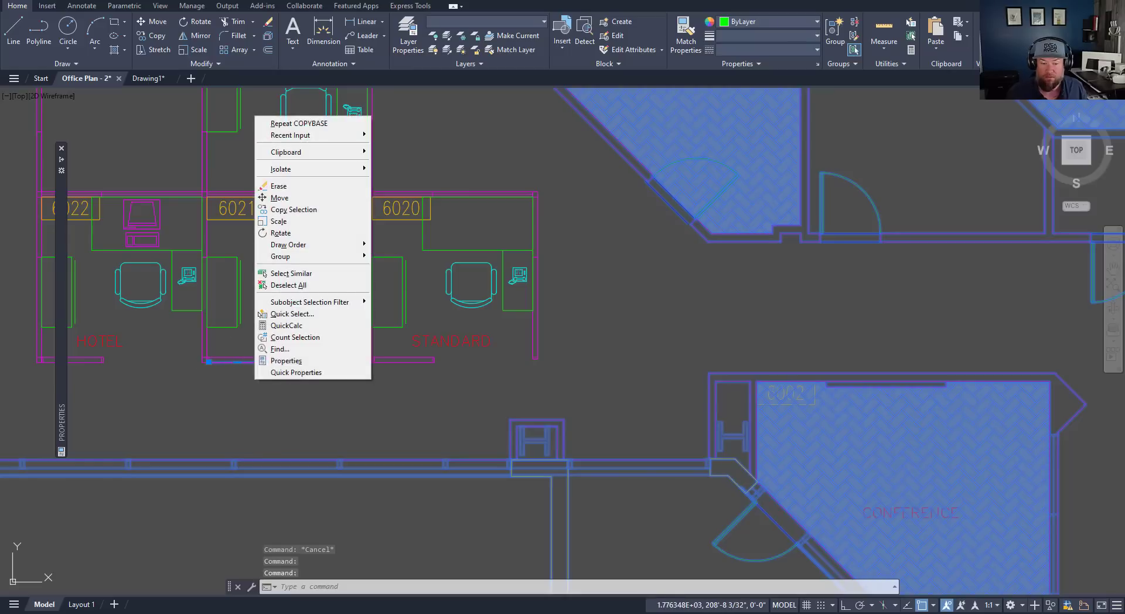
{"action": "left_click", "coordinate": [300, 273]}
{"action": "scroll", "coordinate": [346, 270], "scroll_direction": "down", "scroll_amount": 6}
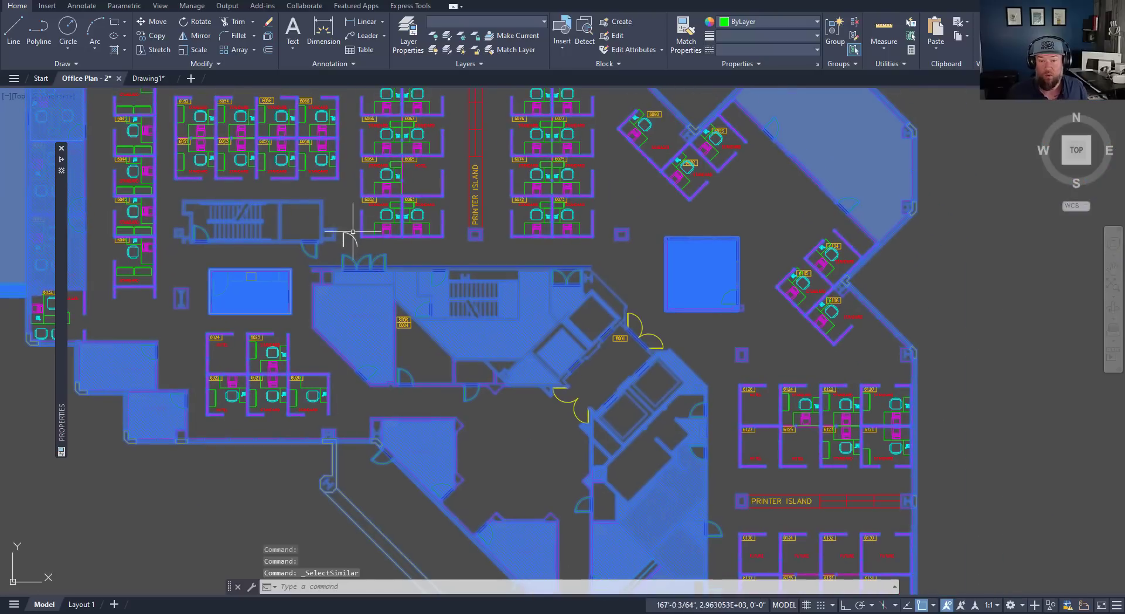
{"action": "middle_click_drag", "start_coordinate": [352, 232], "coordinate": [409, 319]}
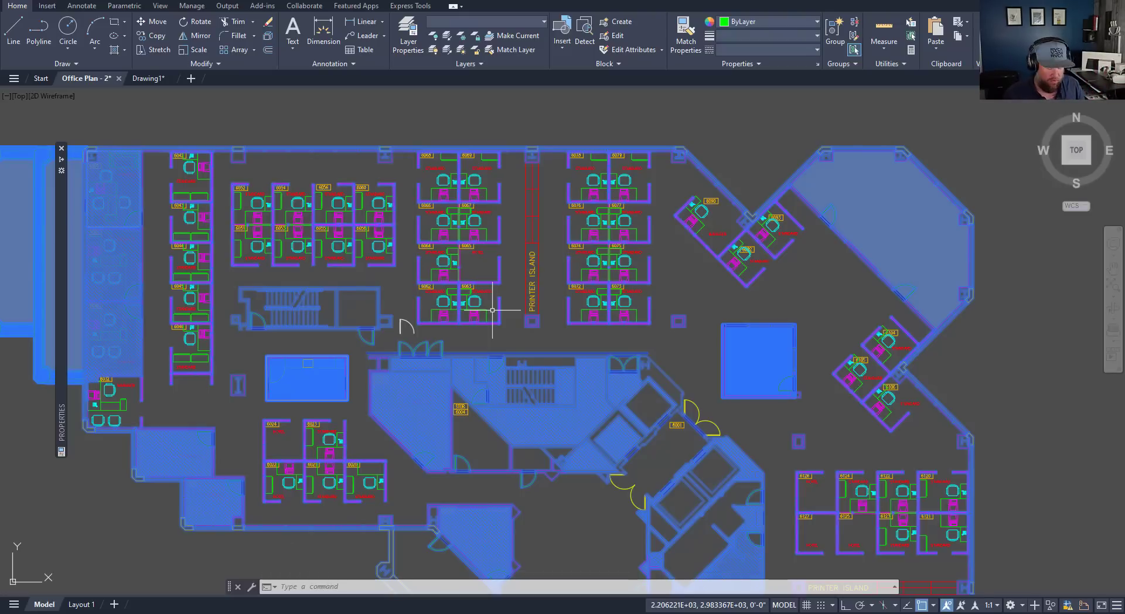
Step: Copy the selected walls reference and panels with base point 0,0, and clear the selection
{"action": "key", "text": "ctrl+shift+c"}
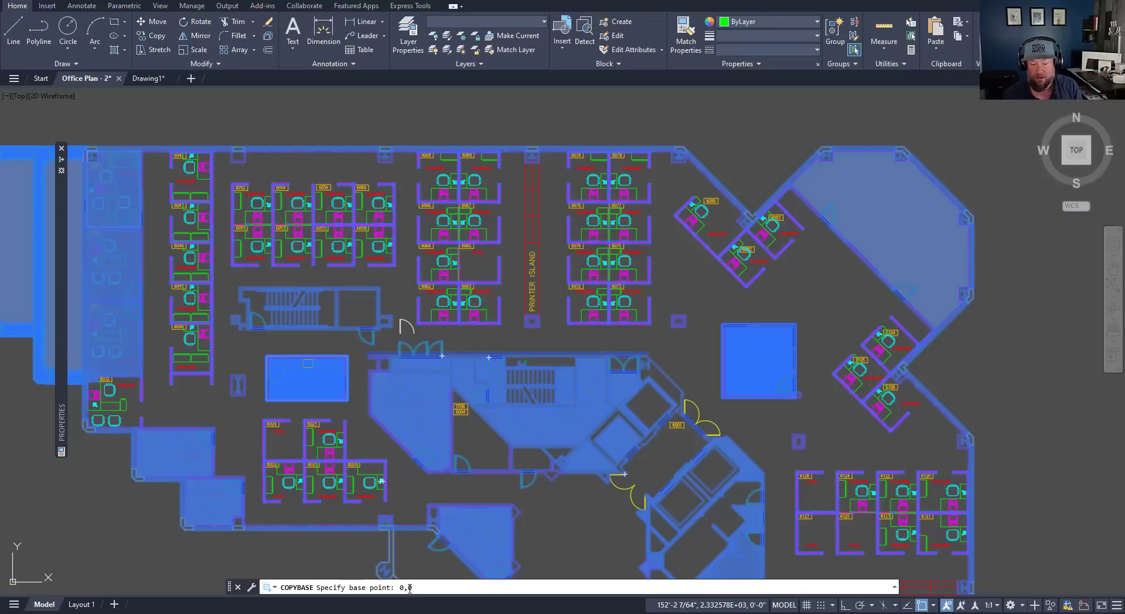
{"action": "key", "text": "Return"}
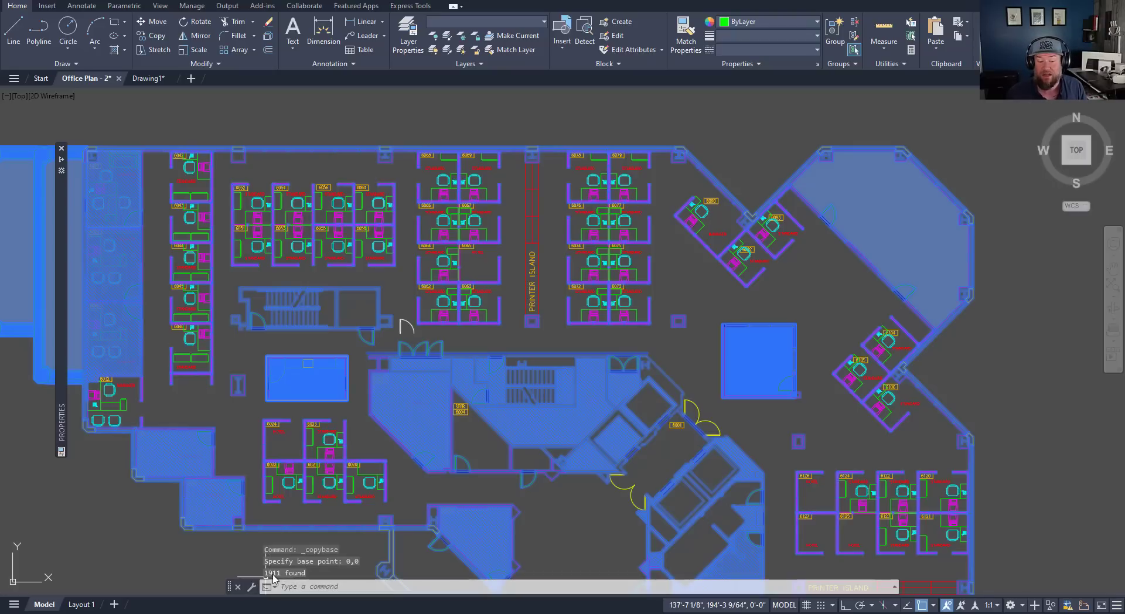
{"action": "key", "text": "Escape"}
{"action": "key", "text": "Escape"}
{"action": "key", "text": "Escape"}
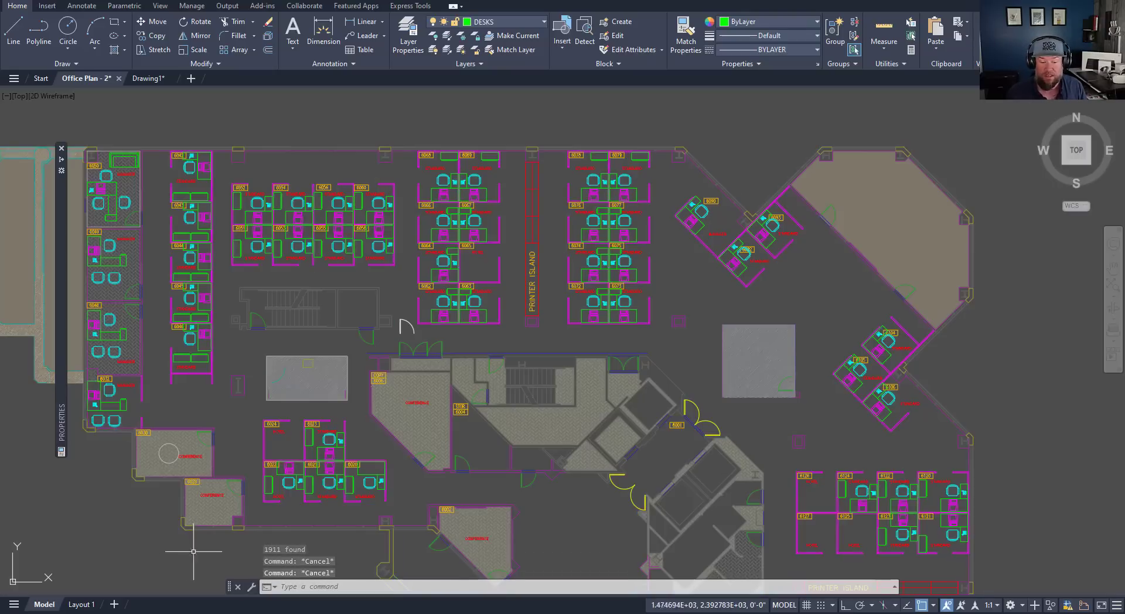
Step: Switch to Drawing1 and paste the copied walls reference and panels at insertion point 0,0
{"action": "scroll", "coordinate": [201, 540], "scroll_direction": "down", "scroll_amount": 4}
{"action": "middle_click_drag", "start_coordinate": [261, 501], "coordinate": [299, 324]}
{"action": "mouse_move", "coordinate": [507, 368]}
{"action": "middle_mouse_down"}
{"action": "mouse_move", "coordinate": [490, 334]}
{"action": "mouse_move", "coordinate": [530, 263]}
{"action": "mouse_move", "coordinate": [470, 359]}
{"action": "middle_mouse_up"}
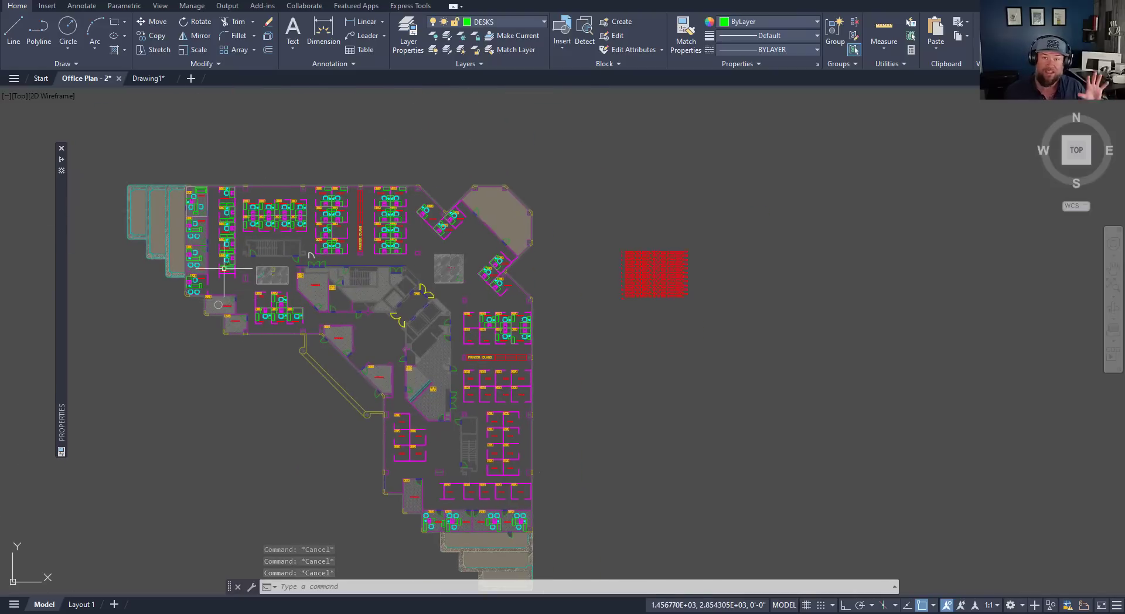
{"action": "left_click", "coordinate": [147, 79]}
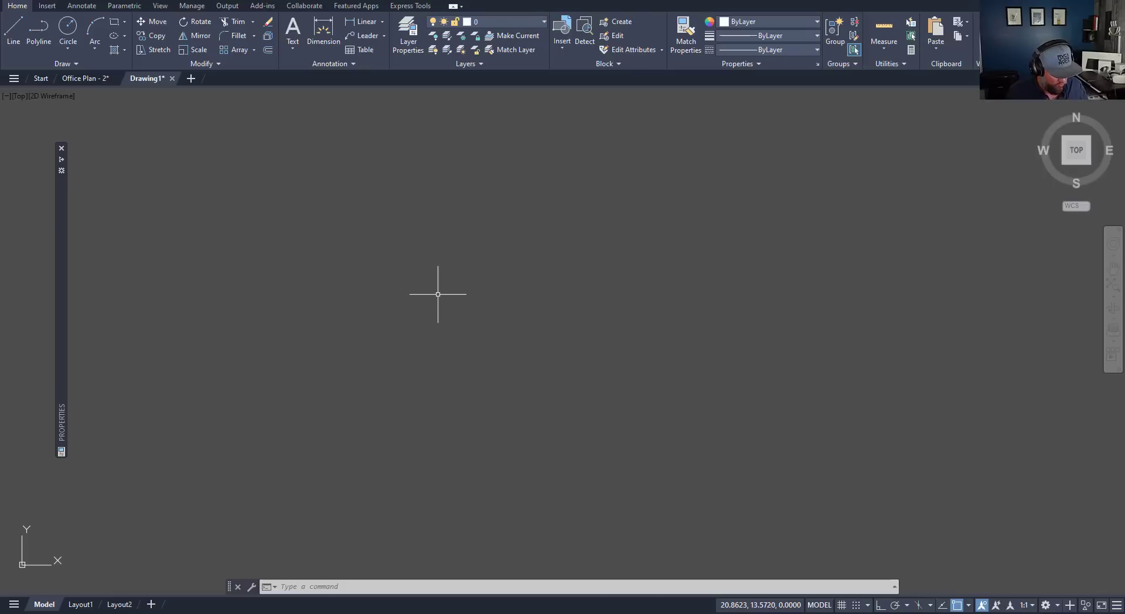
{"action": "key", "text": "ctrl+v"}
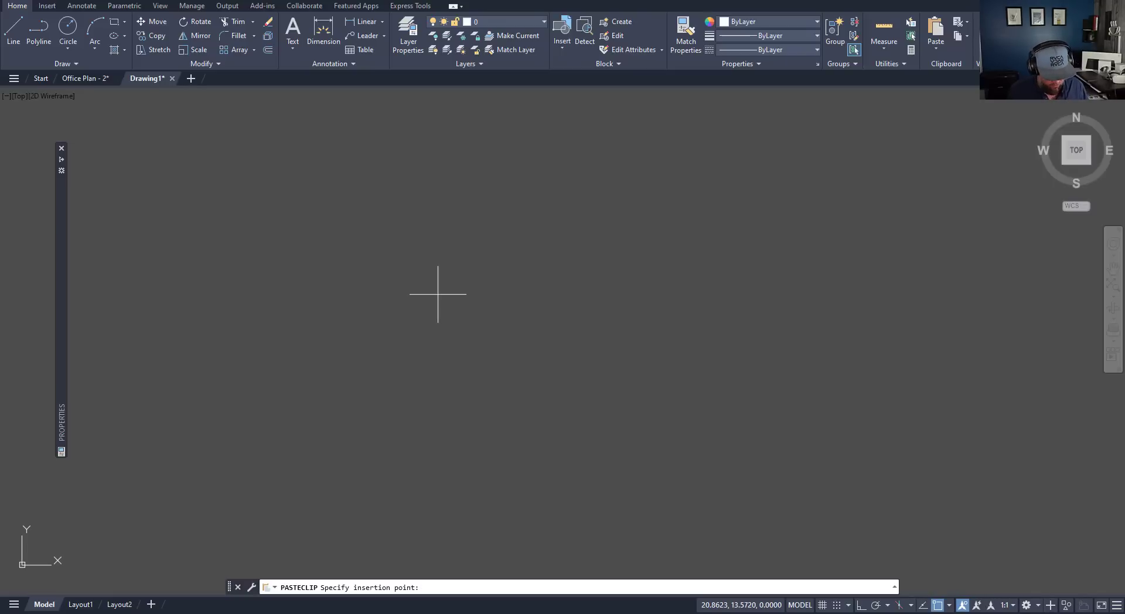
{"action": "type", "text": "0,0"}
{"action": "key", "text": "Return"}
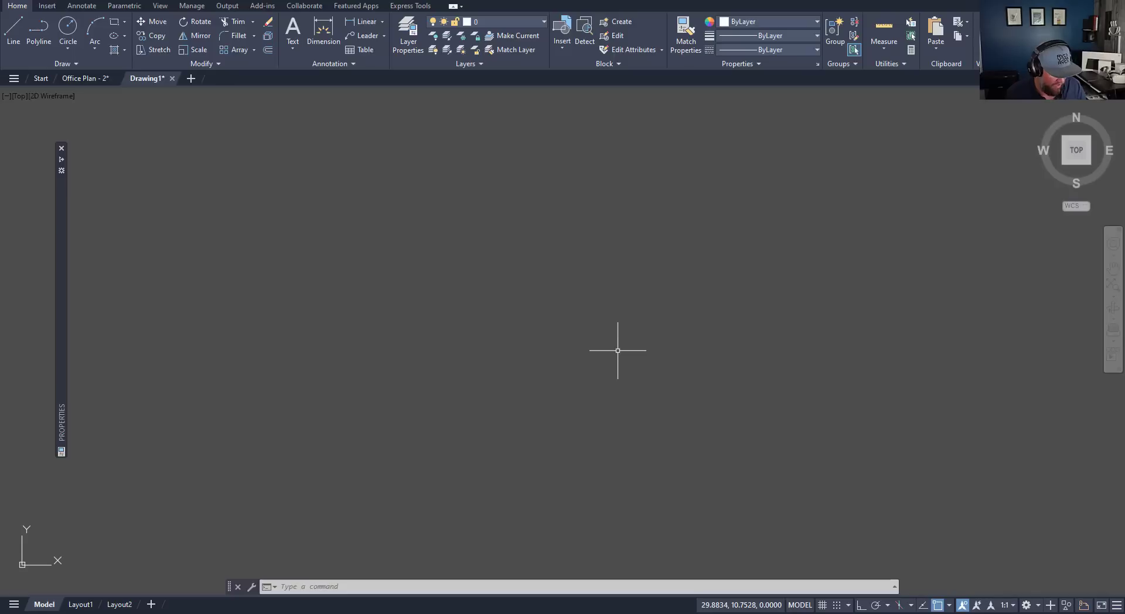
Step: Zoom Drawing1 to its extents and inspect the properties of the pasted walls external reference
{"action": "type", "text": "z"}
{"action": "key", "text": "Return"}
{"action": "type", "text": "E"}
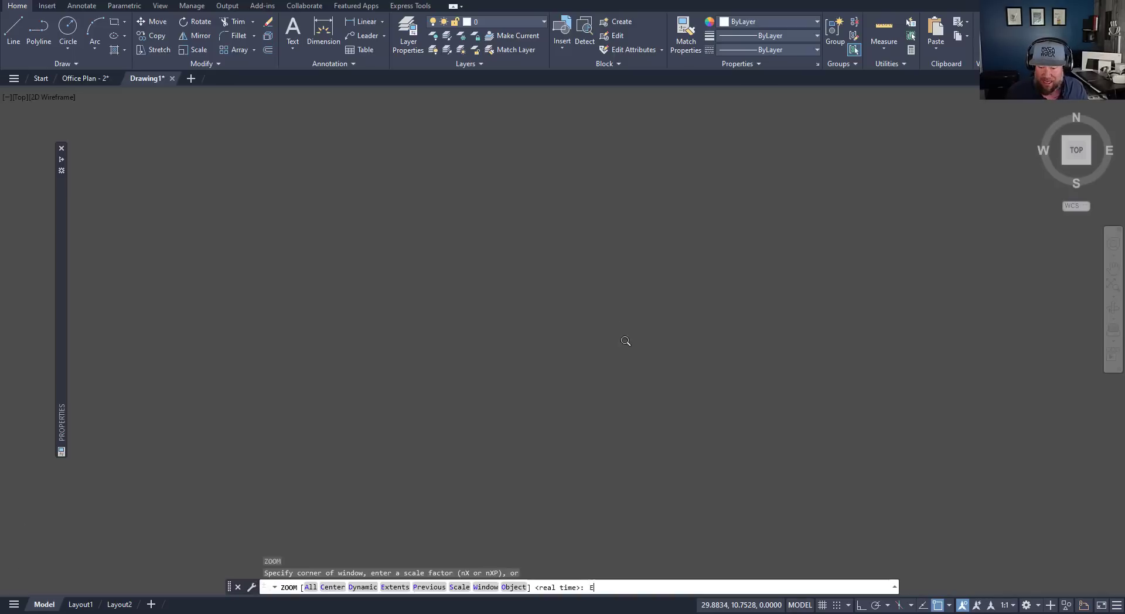
{"action": "key", "text": "Return"}
{"action": "key", "text": "Escape"}
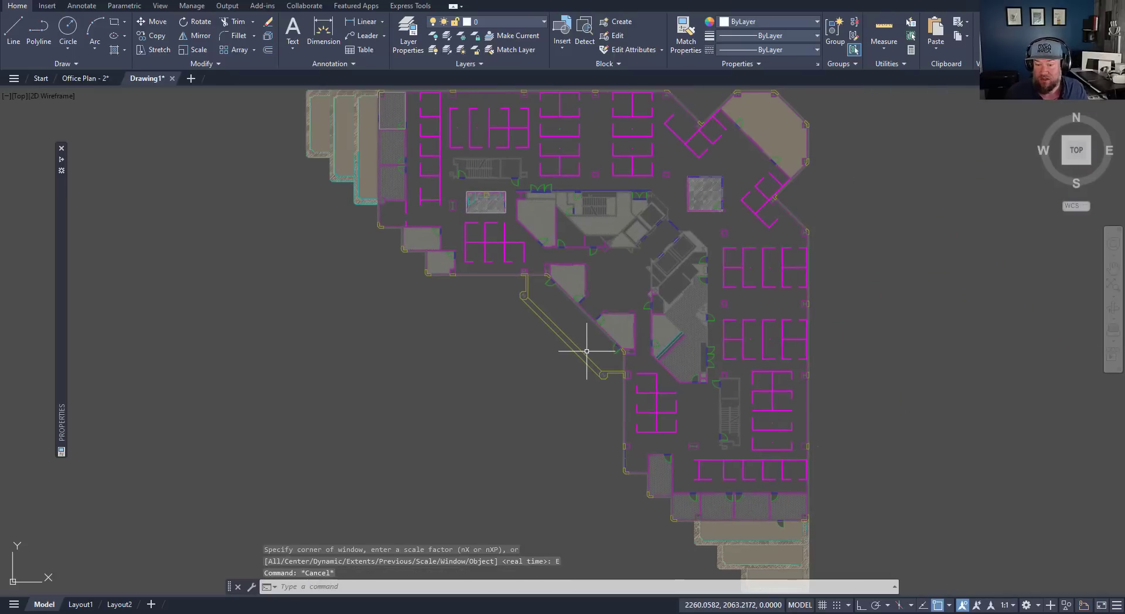
{"action": "left_click", "coordinate": [586, 352]}
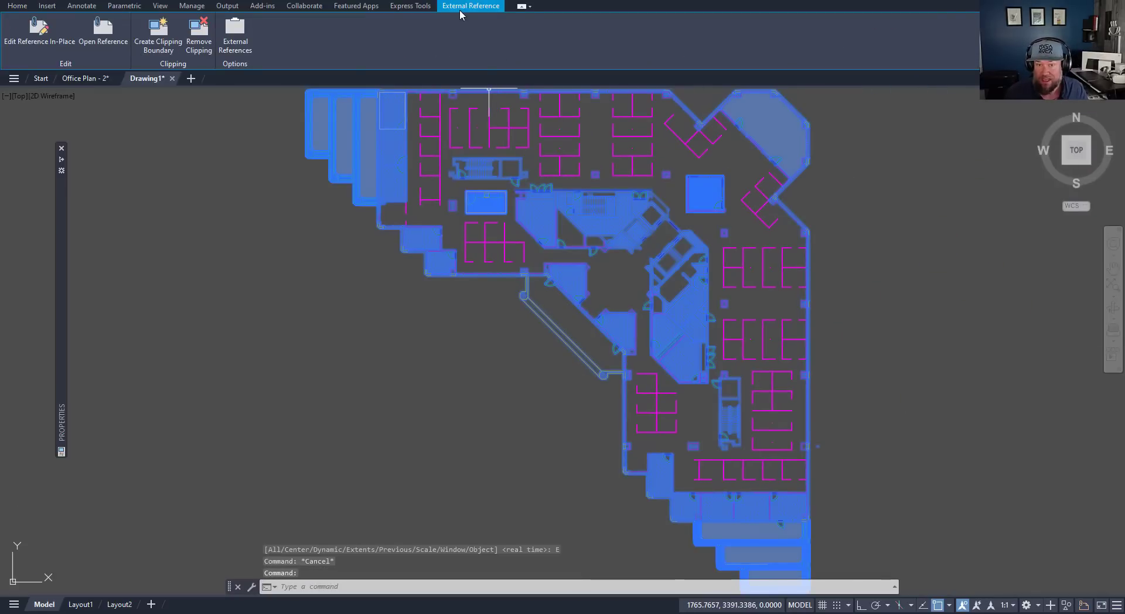
{"action": "mouse_move", "coordinate": [67, 276]}
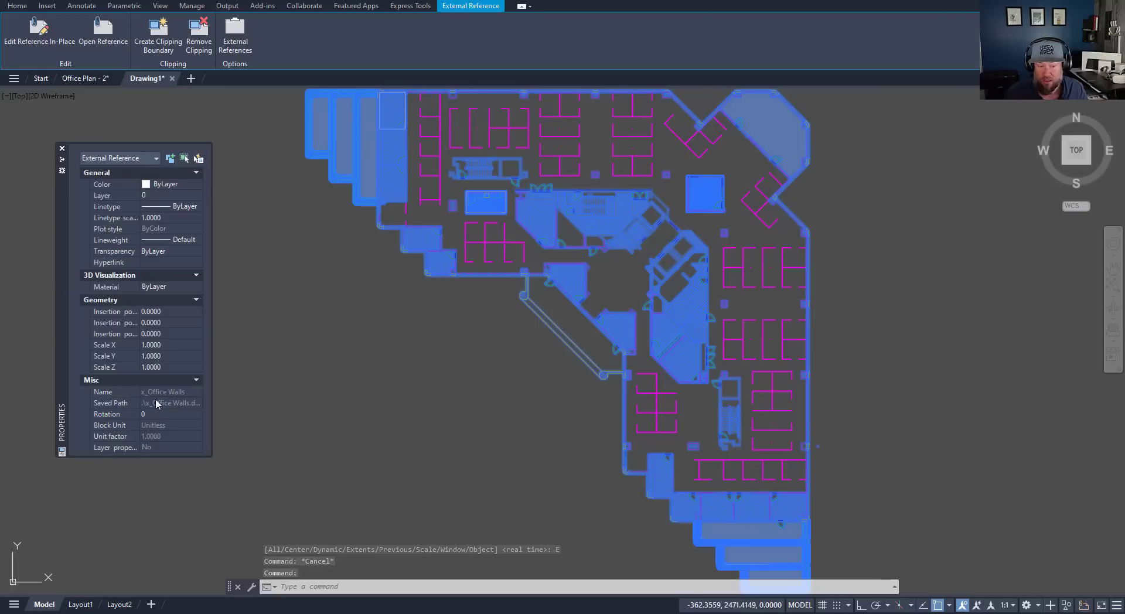
Step: Clear the walls selection and examine the pasted workstation panels in Drawing1 by selecting a few of them
{"action": "key", "text": "Escape"}
{"action": "key", "text": "Escape"}
{"action": "key", "text": "Escape"}
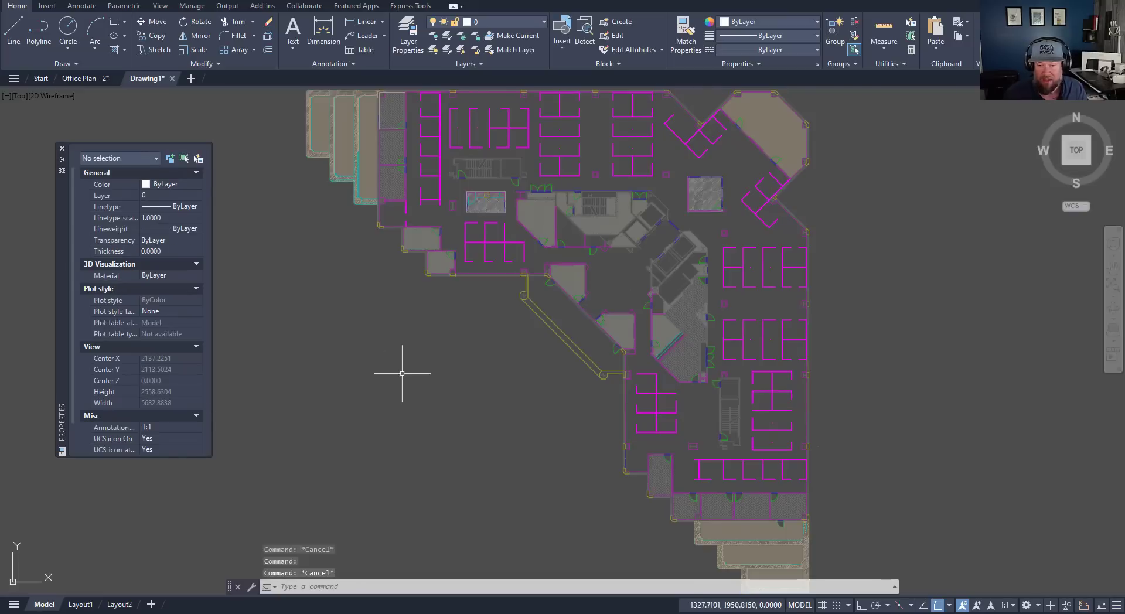
{"action": "middle_click_drag", "start_coordinate": [493, 306], "coordinate": [380, 436]}
{"action": "left_click", "coordinate": [391, 372]}
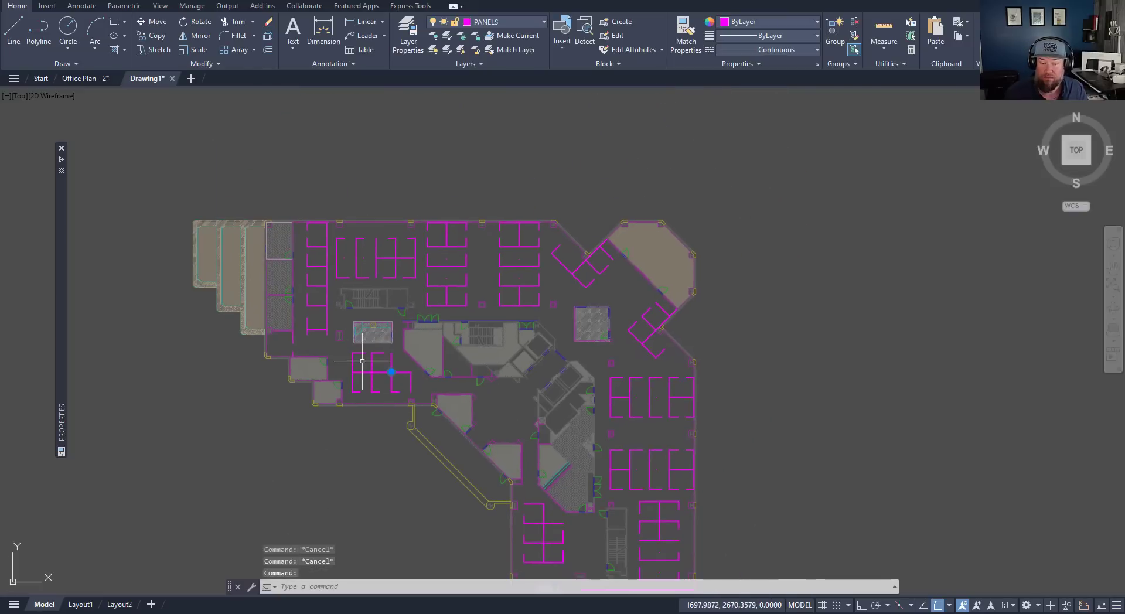
{"action": "scroll", "coordinate": [371, 373], "scroll_direction": "up", "scroll_amount": 5}
{"action": "key", "text": "Escape"}
{"action": "left_click", "coordinate": [431, 383]}
{"action": "left_click", "coordinate": [412, 353]}
{"action": "scroll", "coordinate": [410, 364], "scroll_direction": "down", "scroll_amount": 6}
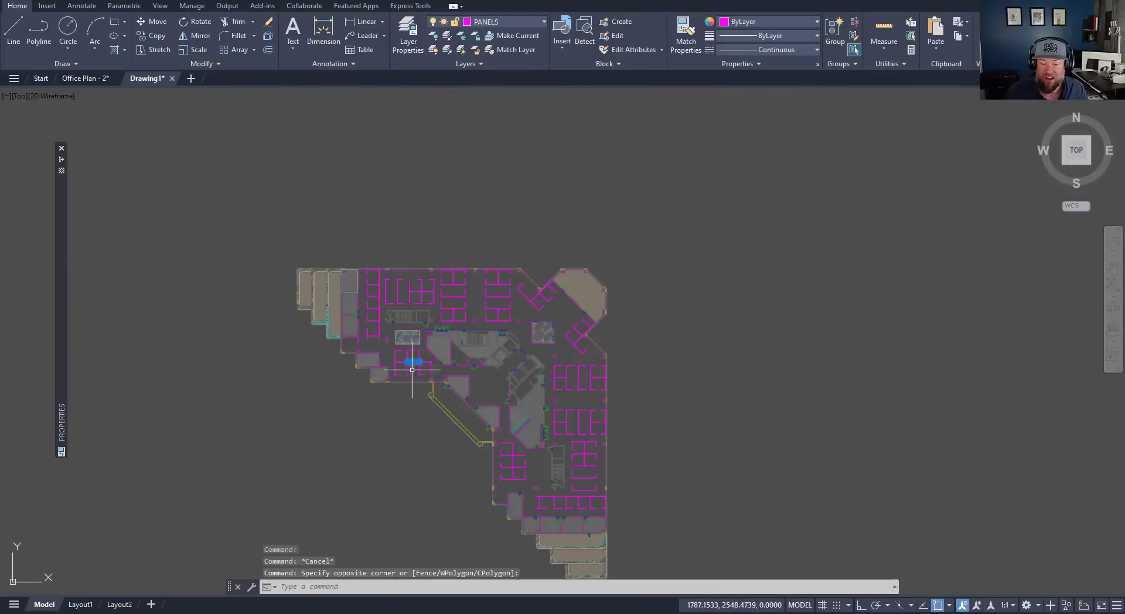
{"action": "key", "text": "Escape"}
{"action": "key", "text": "Escape"}
{"action": "key", "text": "Escape"}
{"action": "middle_click_drag", "start_coordinate": [445, 387], "coordinate": [438, 321]}
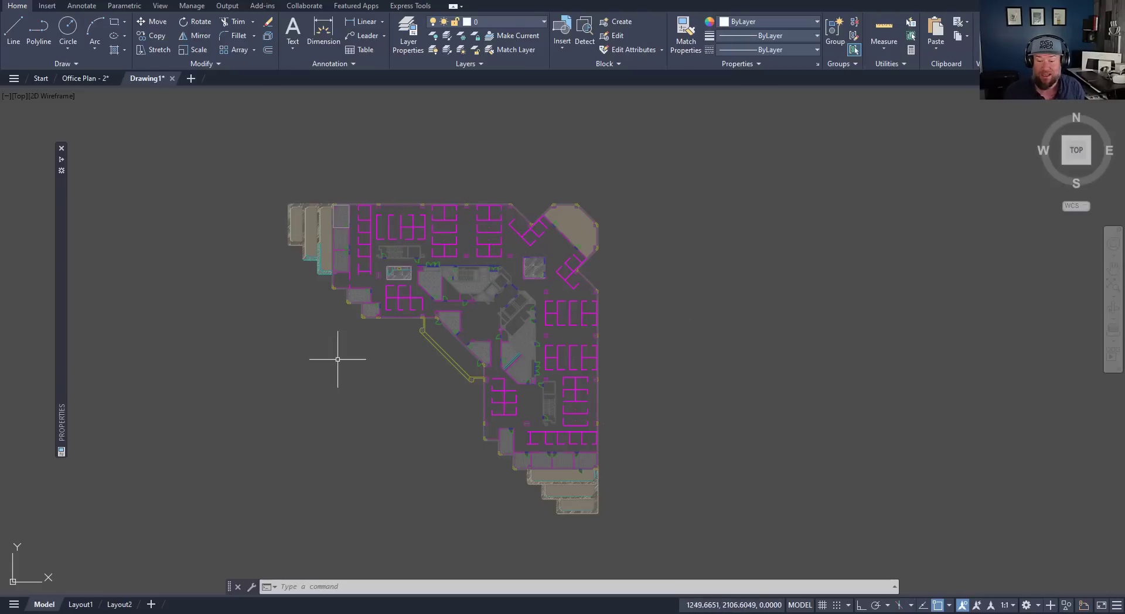
Step: Switch back to the Office Plan drawing and open its Layout 1 sheet
{"action": "left_click", "coordinate": [85, 78]}
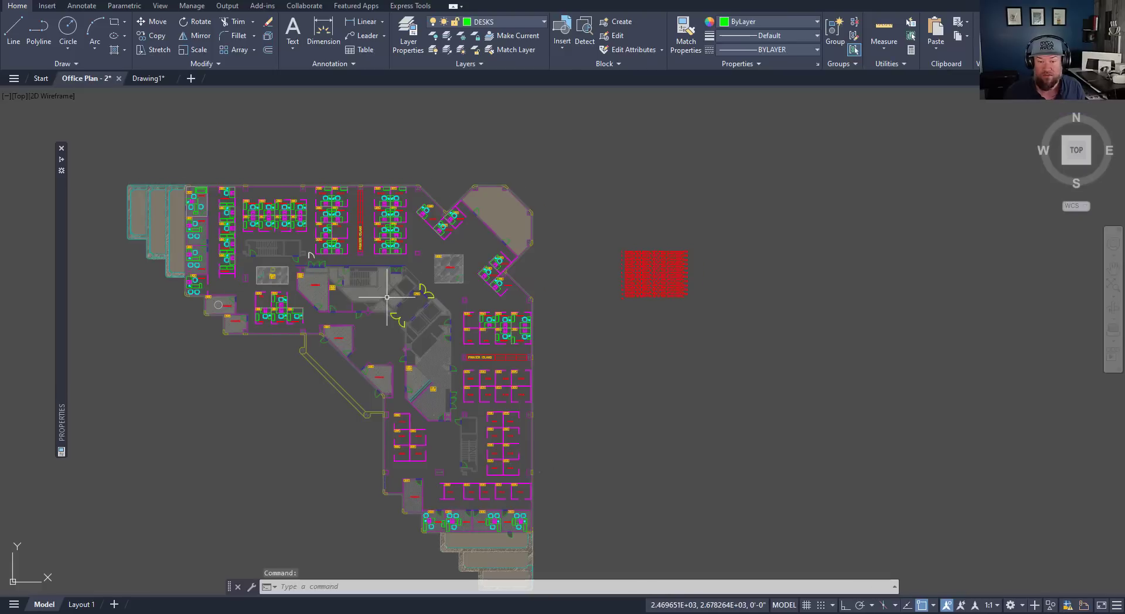
{"action": "middle_click_drag", "start_coordinate": [377, 287], "coordinate": [456, 258]}
{"action": "key", "text": "Escape"}
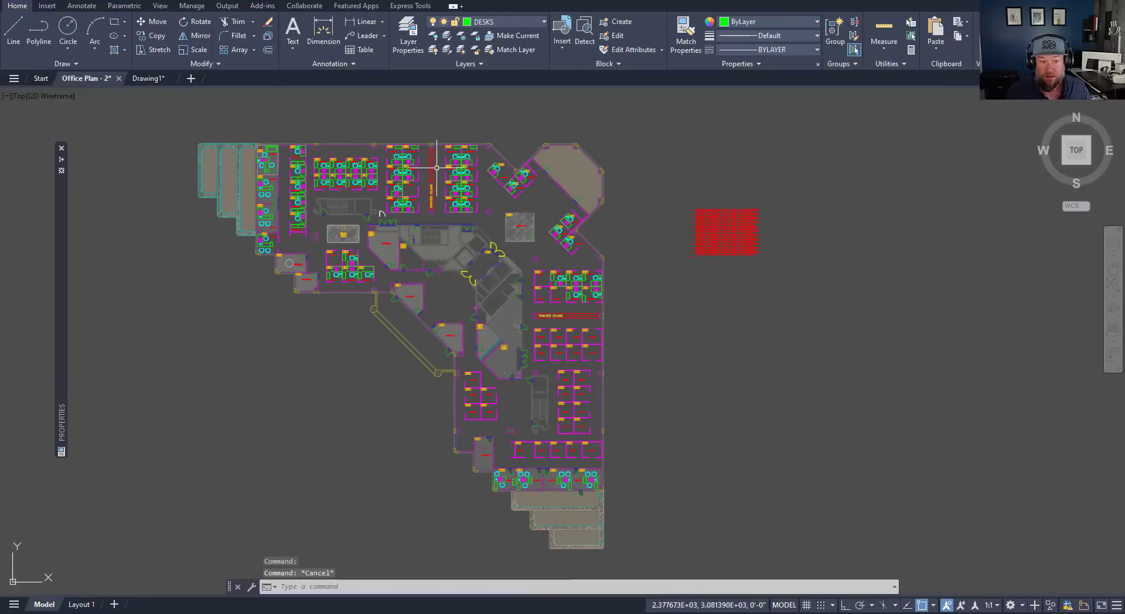
{"action": "key", "text": "Escape"}
{"action": "key", "text": "Escape"}
{"action": "left_click", "coordinate": [82, 604]}
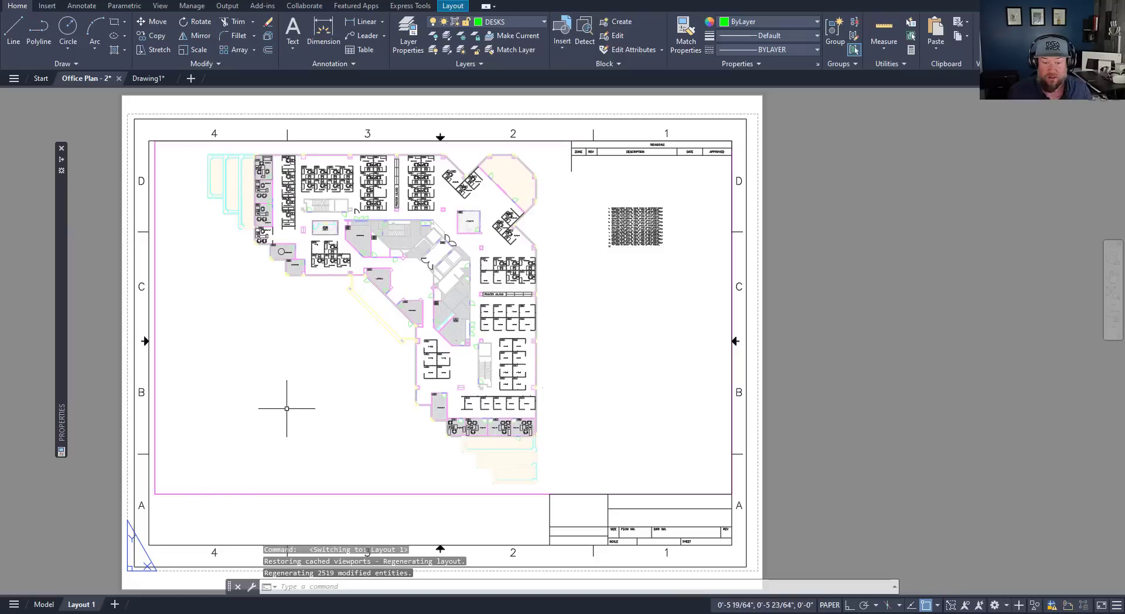
{"action": "scroll", "coordinate": [381, 399], "scroll_direction": "down", "scroll_amount": 2}
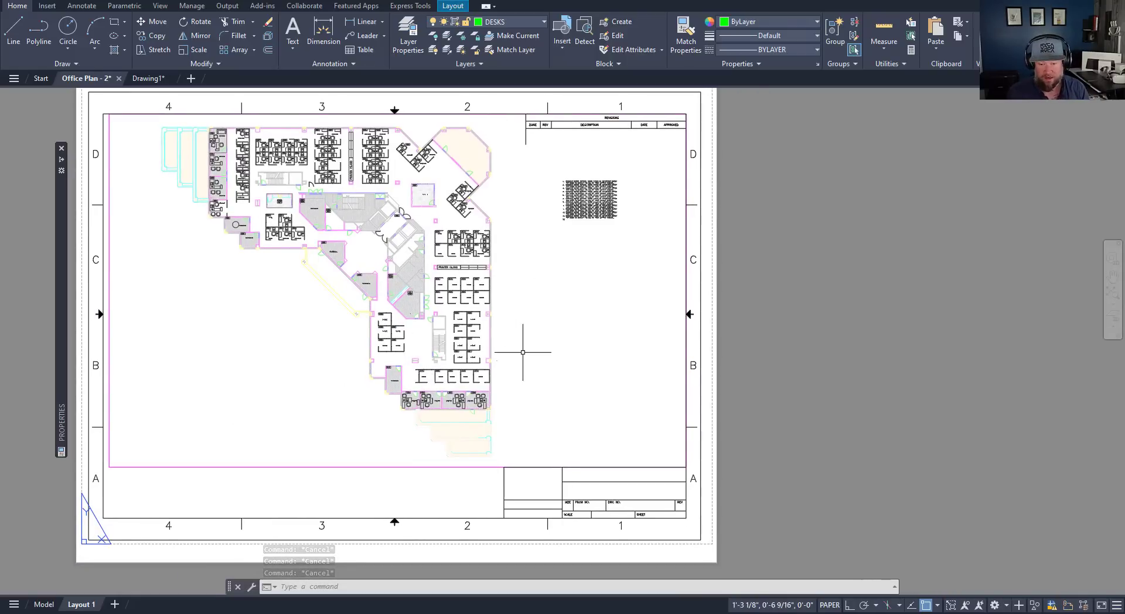
{"action": "middle_click_drag", "start_coordinate": [524, 341], "coordinate": [555, 356]}
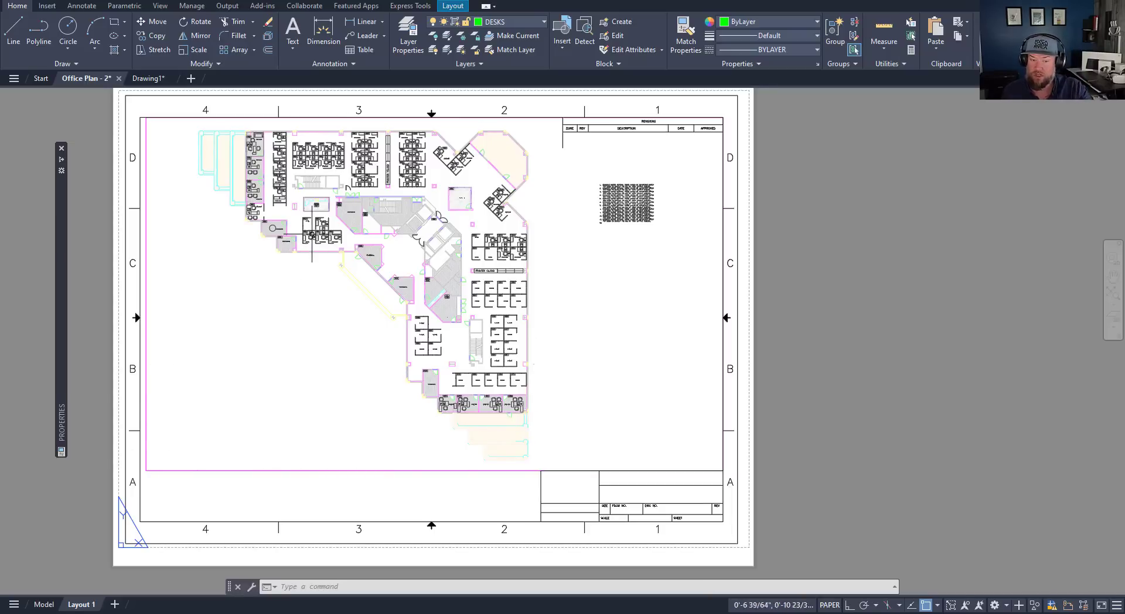
Step: Examine the office plan on the sheet and select its rectangular viewport to identify the border
{"action": "scroll", "coordinate": [317, 230], "scroll_direction": "up", "scroll_amount": 8}
{"action": "scroll", "coordinate": [307, 246], "scroll_direction": "down", "scroll_amount": 8}
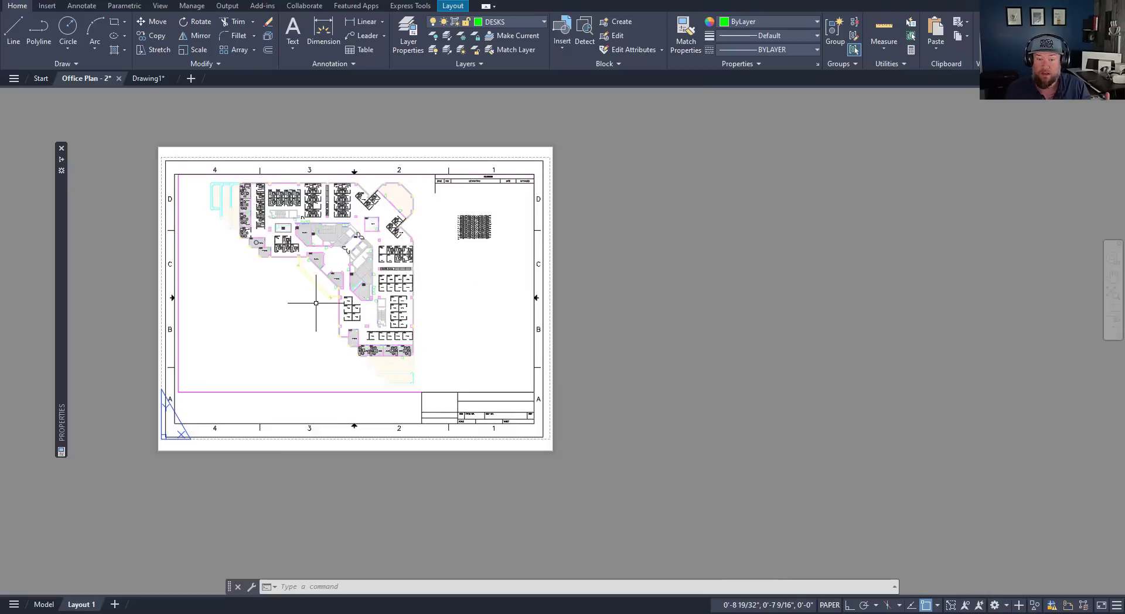
{"action": "middle_click_drag", "start_coordinate": [316, 303], "coordinate": [325, 336]}
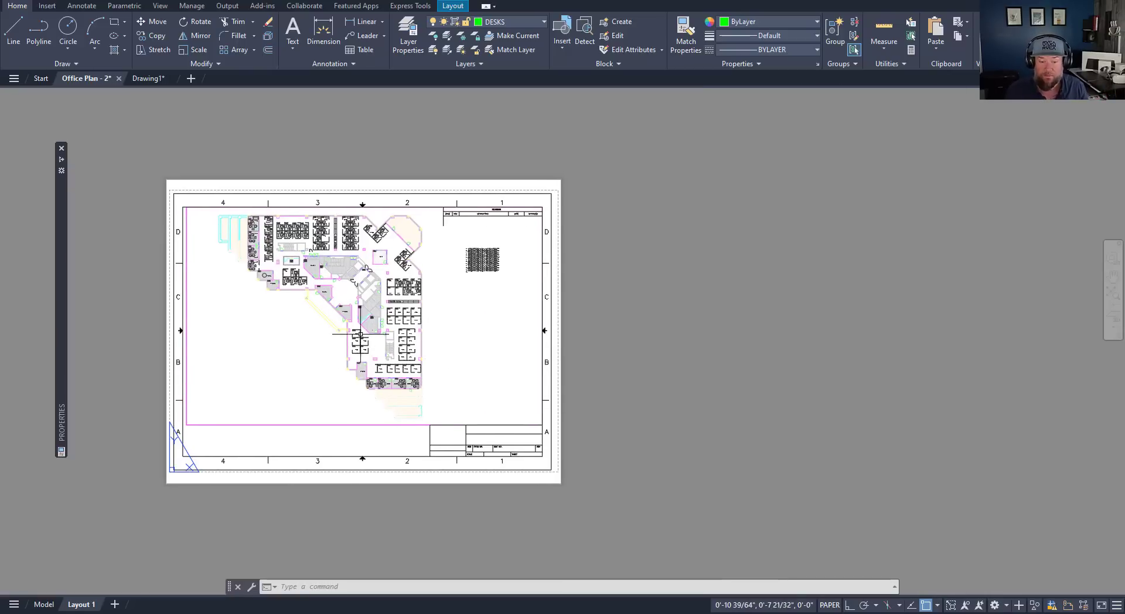
{"action": "scroll", "coordinate": [326, 337], "scroll_direction": "up", "scroll_amount": 2}
{"action": "key", "text": "Escape"}
{"action": "key", "text": "Escape"}
{"action": "key", "text": "Escape"}
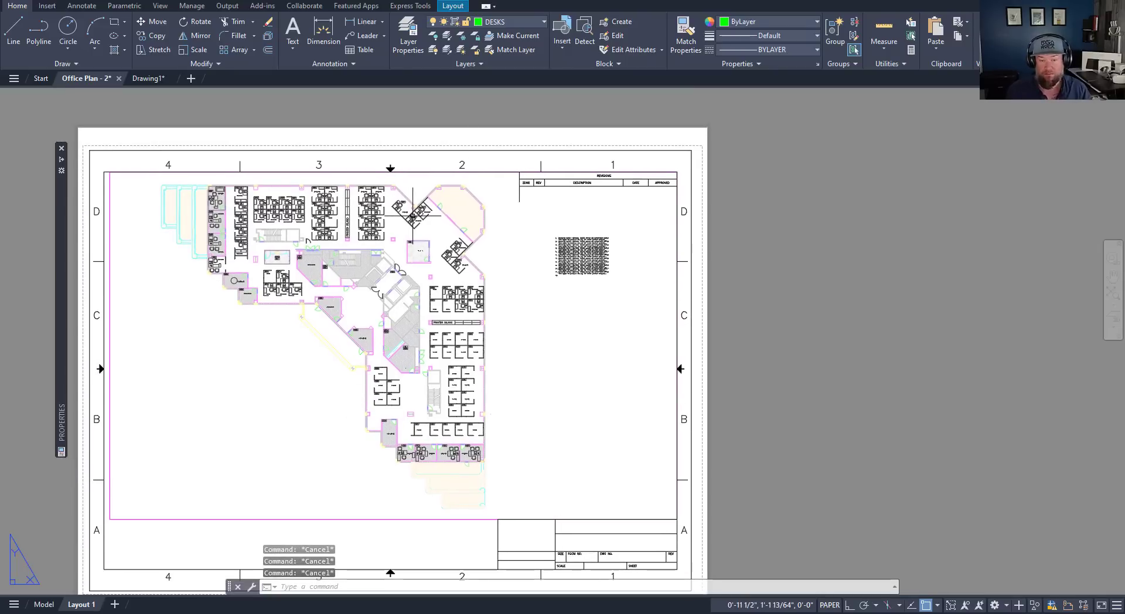
{"action": "left_click", "coordinate": [407, 519]}
{"action": "left_click", "coordinate": [339, 469]}
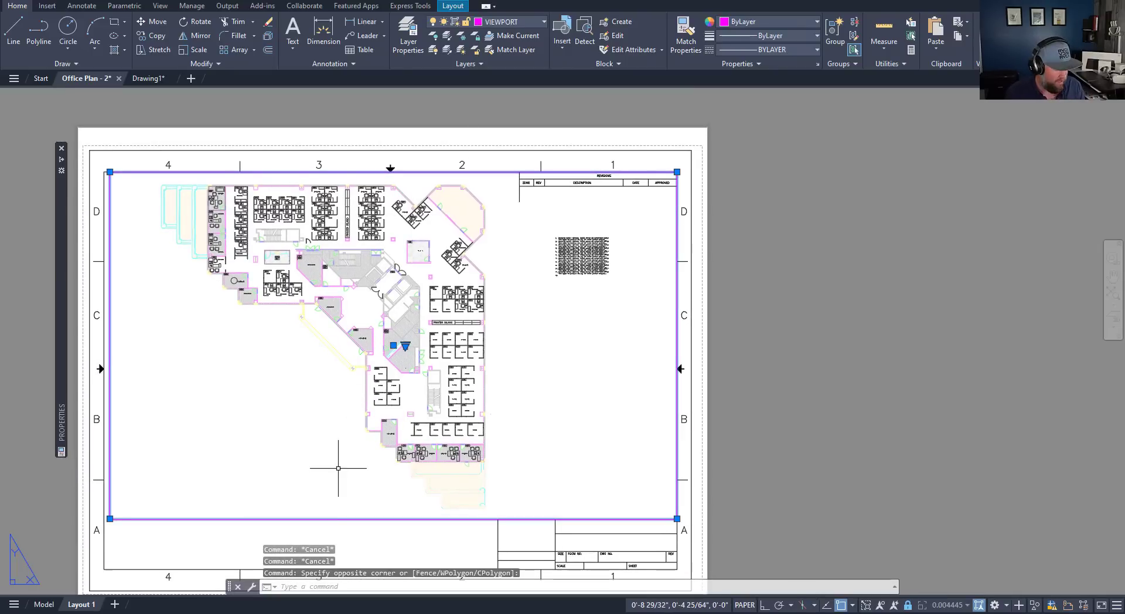
{"action": "key", "text": "Escape"}
Step: Start a polyline with object snap off and ortho on, running above the plan, down its right side, under it and up to the inner corner
{"action": "type", "text": "pl"}
{"action": "key", "text": "Return"}
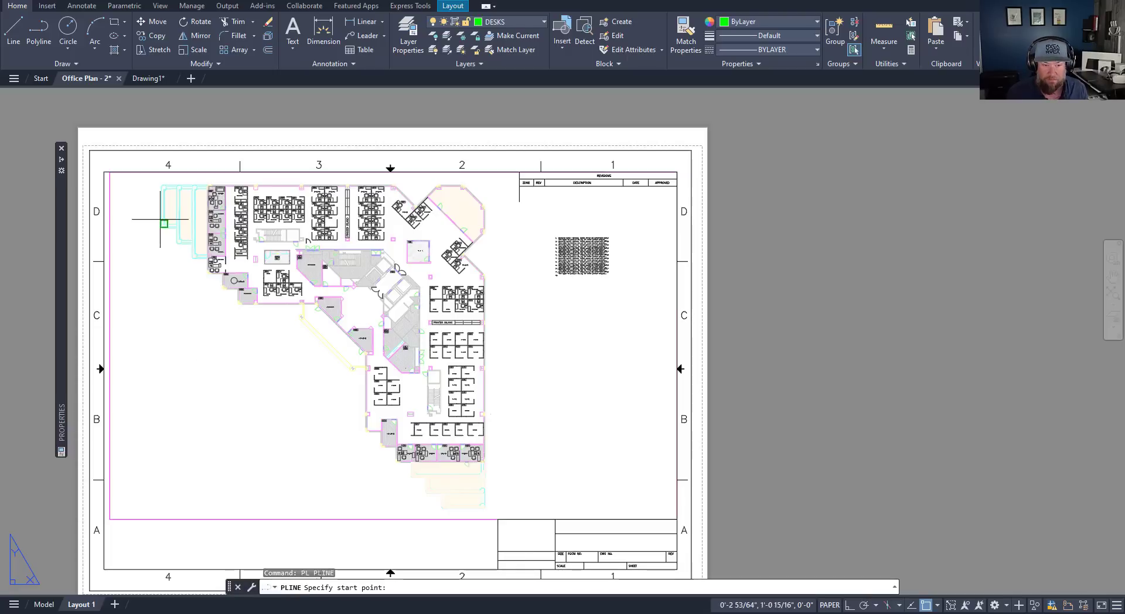
{"action": "key", "text": "F3"}
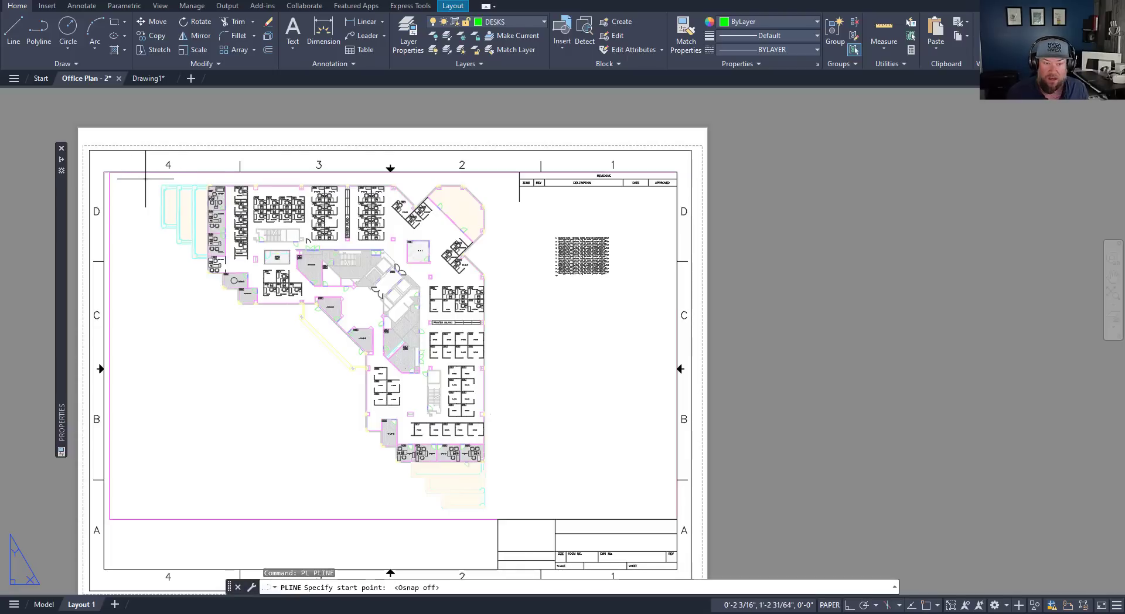
{"action": "left_click", "coordinate": [146, 178]}
{"action": "key", "text": "F8"}
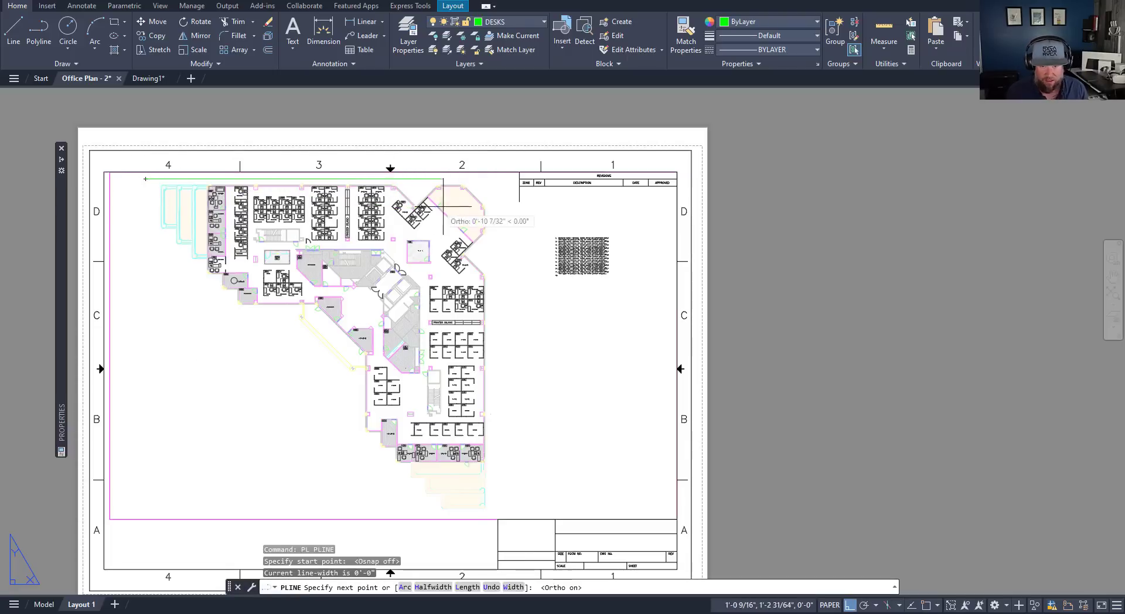
{"action": "left_click", "coordinate": [506, 199]}
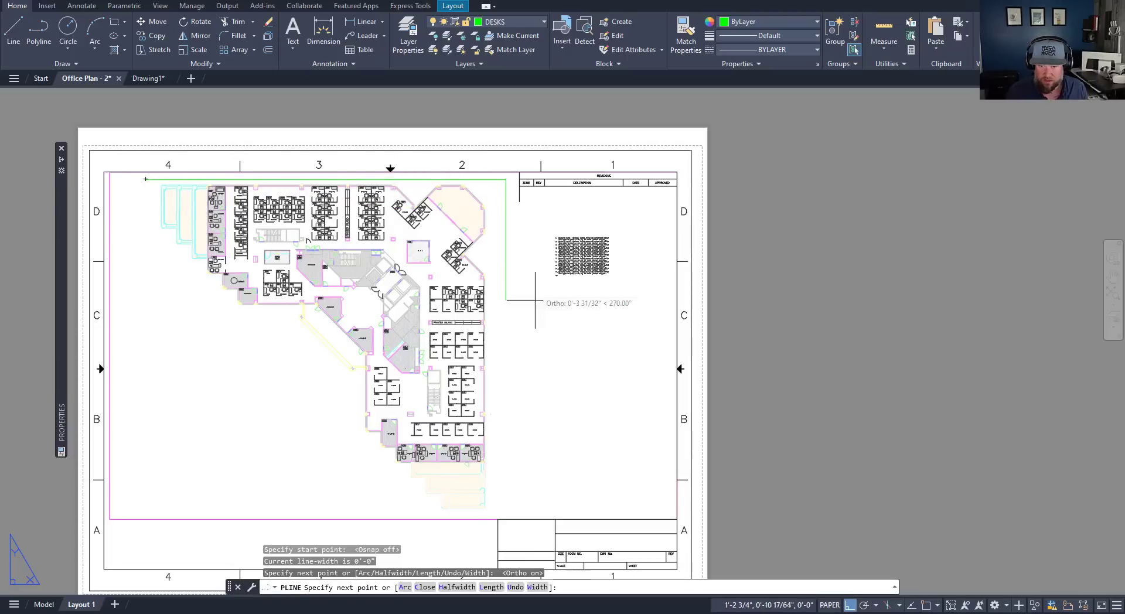
{"action": "left_click", "coordinate": [499, 514]}
{"action": "left_click", "coordinate": [332, 514]}
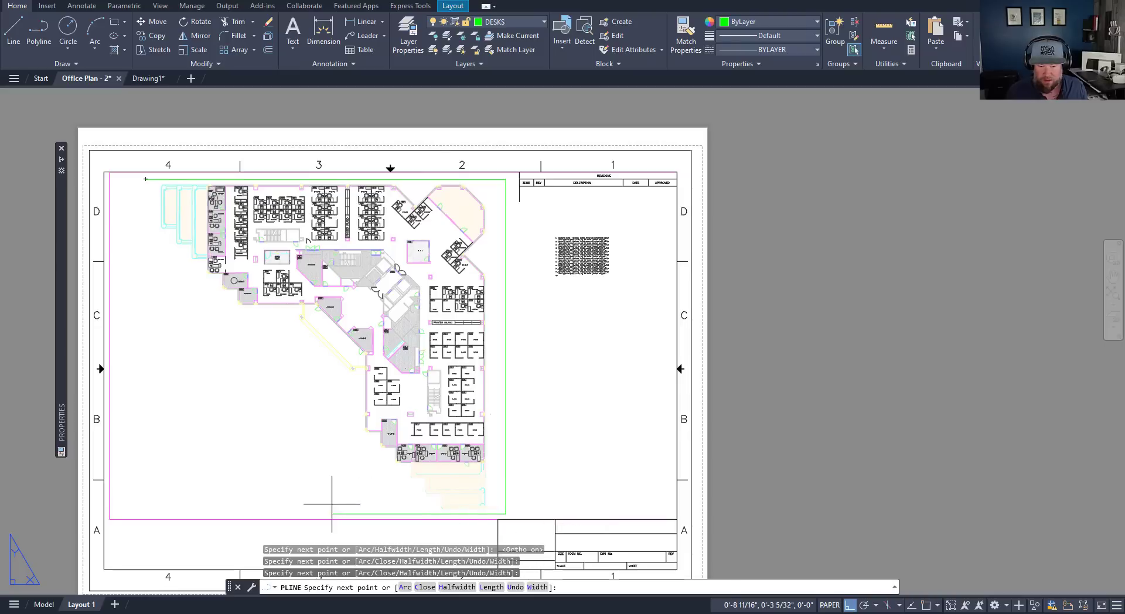
{"action": "left_click", "coordinate": [318, 377]}
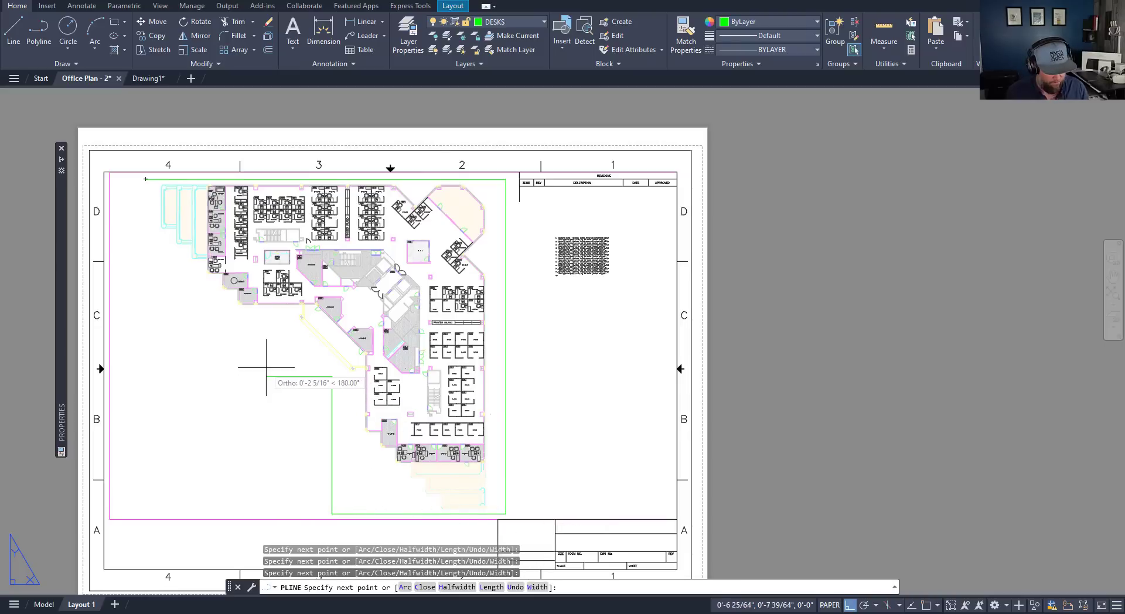
Step: Continue the polyline diagonally past the angled wall with ortho off, run it left with ortho on, and return to its start point using object snap
{"action": "key", "text": "F8"}
{"action": "left_click", "coordinate": [278, 320]}
{"action": "key", "text": "F8"}
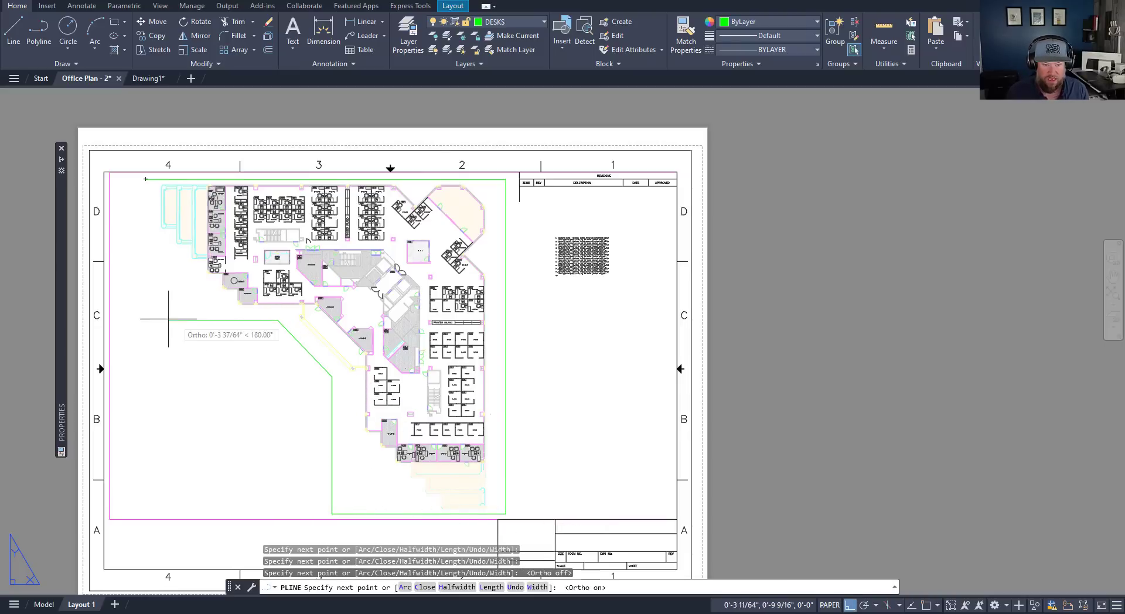
{"action": "key", "text": "F3"}
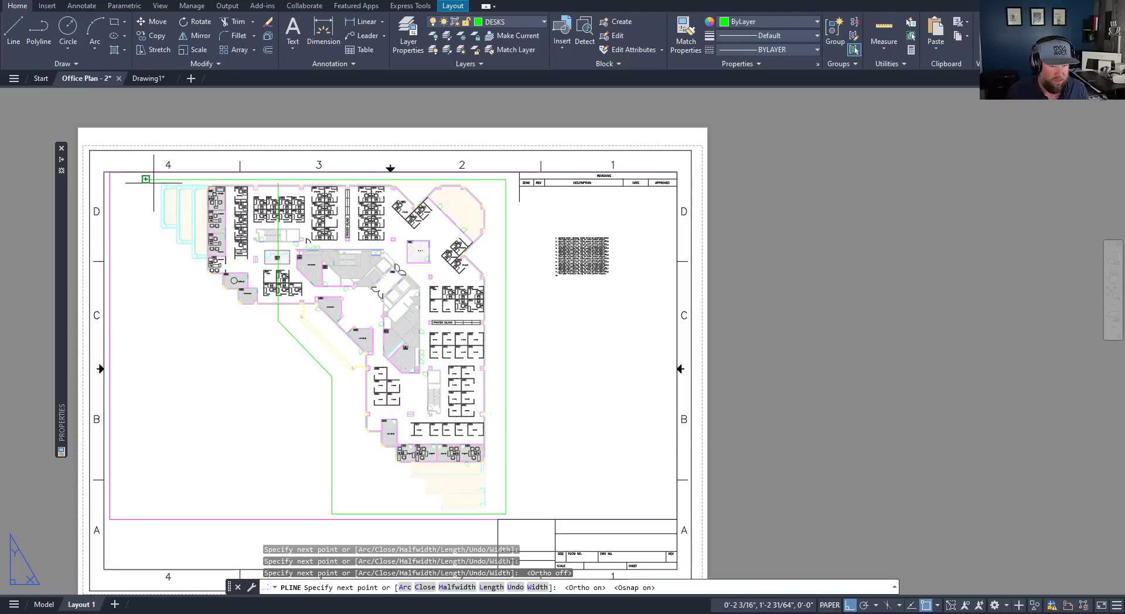
{"action": "left_click", "coordinate": [139, 320]}
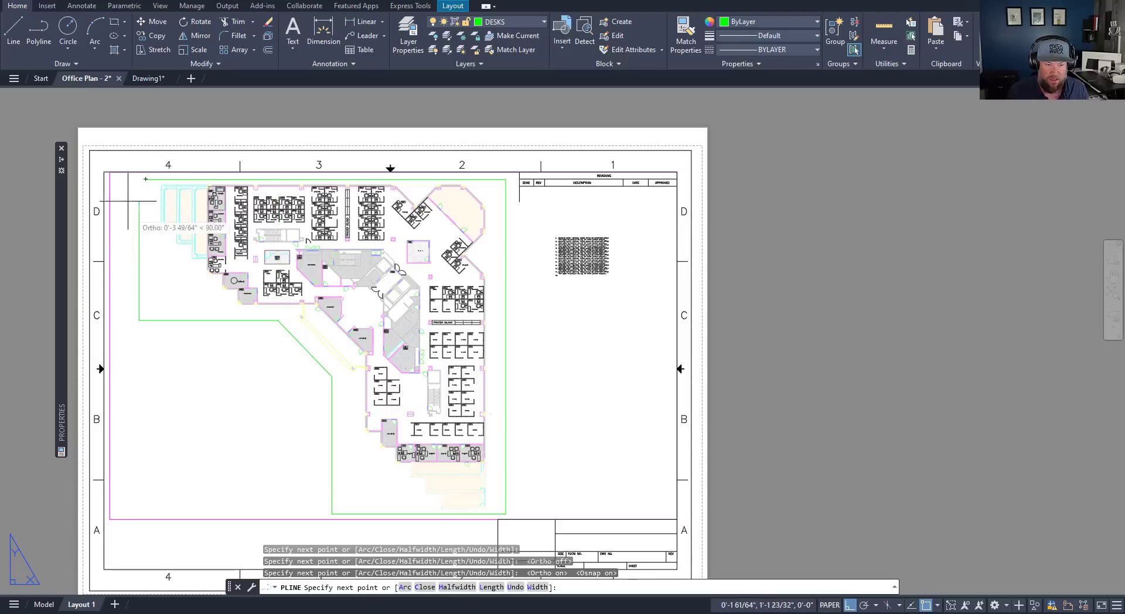
{"action": "left_click", "coordinate": [146, 179]}
{"action": "key", "text": "Escape"}
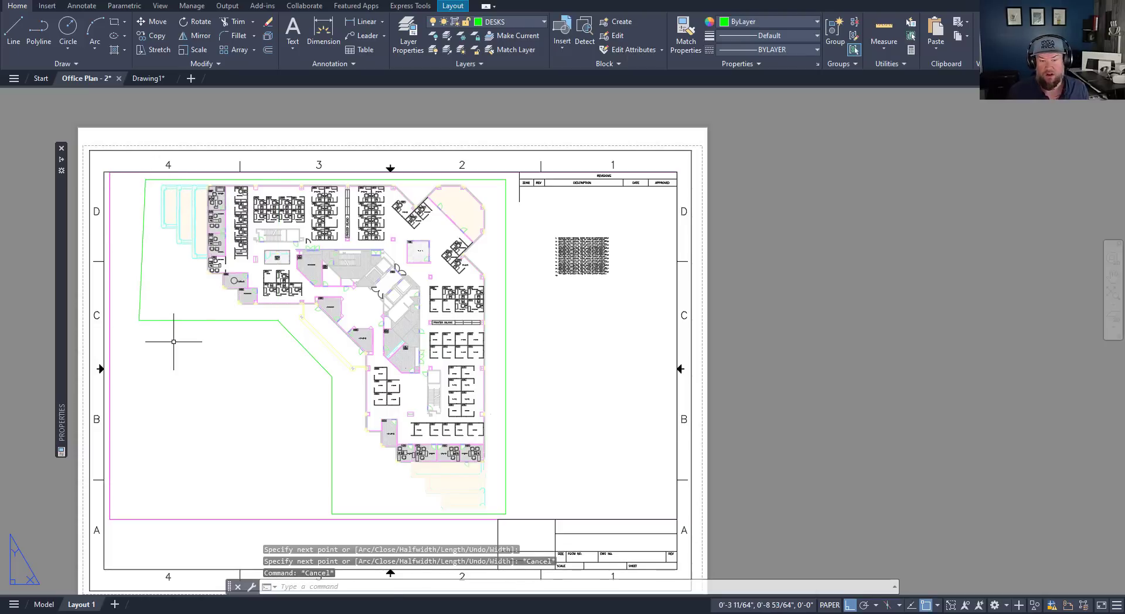
{"action": "key", "text": "Escape"}
{"action": "left_click", "coordinate": [232, 333]}
{"action": "left_click", "coordinate": [178, 296]}
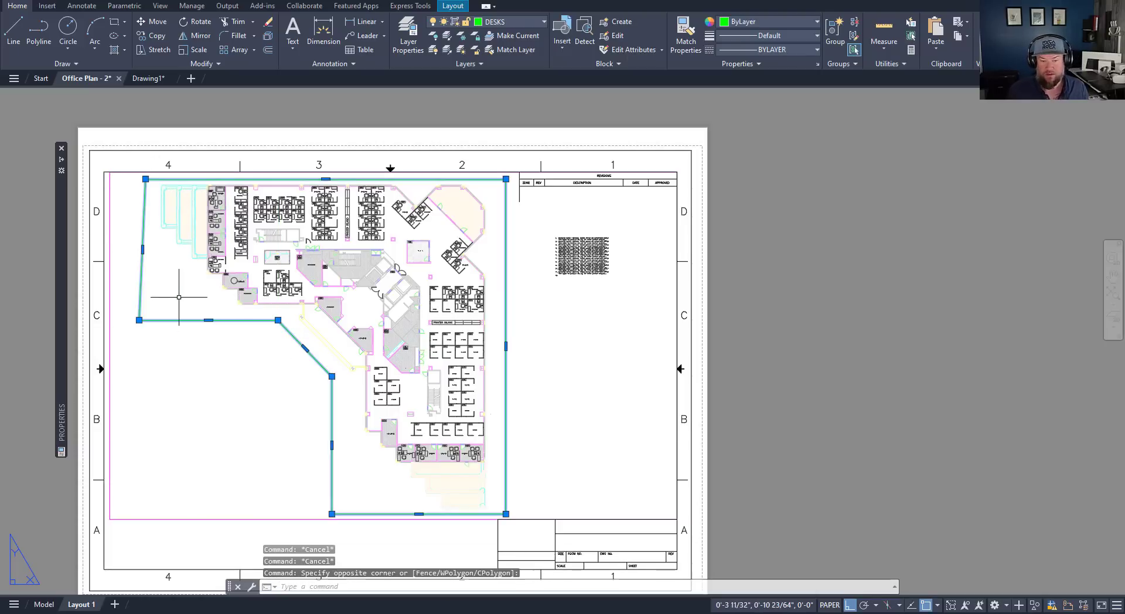
{"action": "left_click", "coordinate": [139, 320]}
{"action": "key", "text": "Escape"}
{"action": "key", "text": "Escape"}
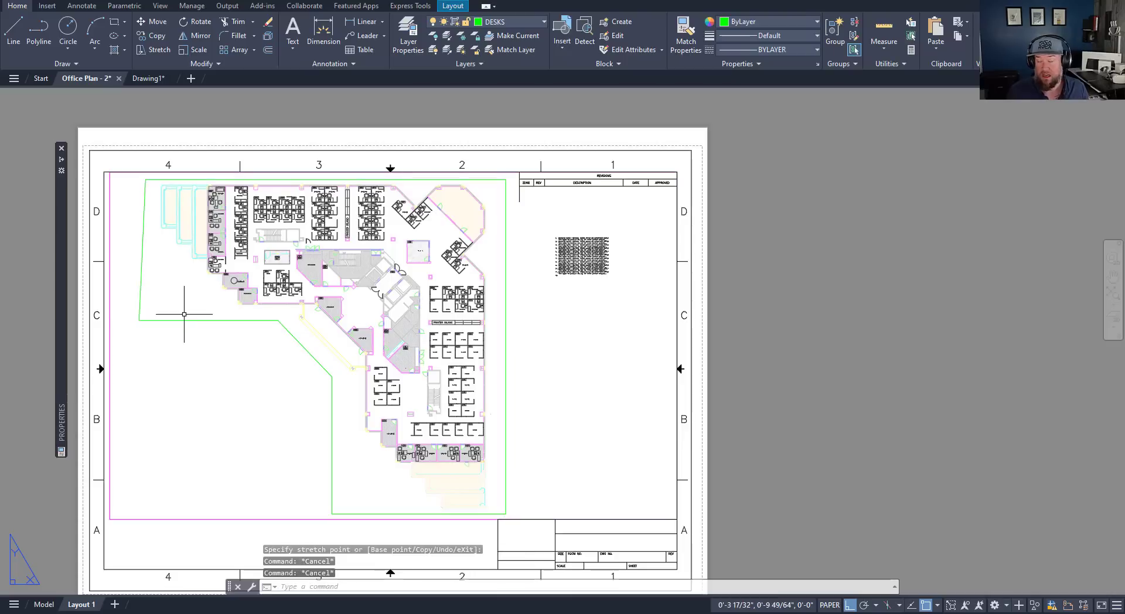
{"action": "key", "text": "Escape"}
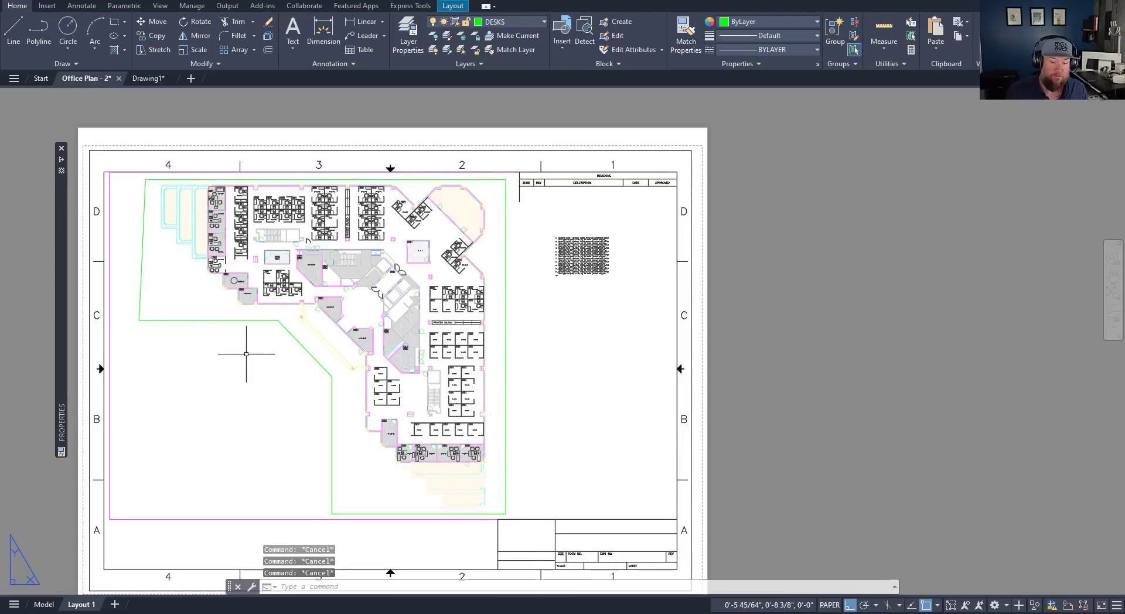
Step: Clip the rectangular layout viewport with VPCLIP, using the green polyline around the plan as the clipping object
{"action": "scroll", "coordinate": [238, 316], "scroll_direction": "down", "scroll_amount": 3}
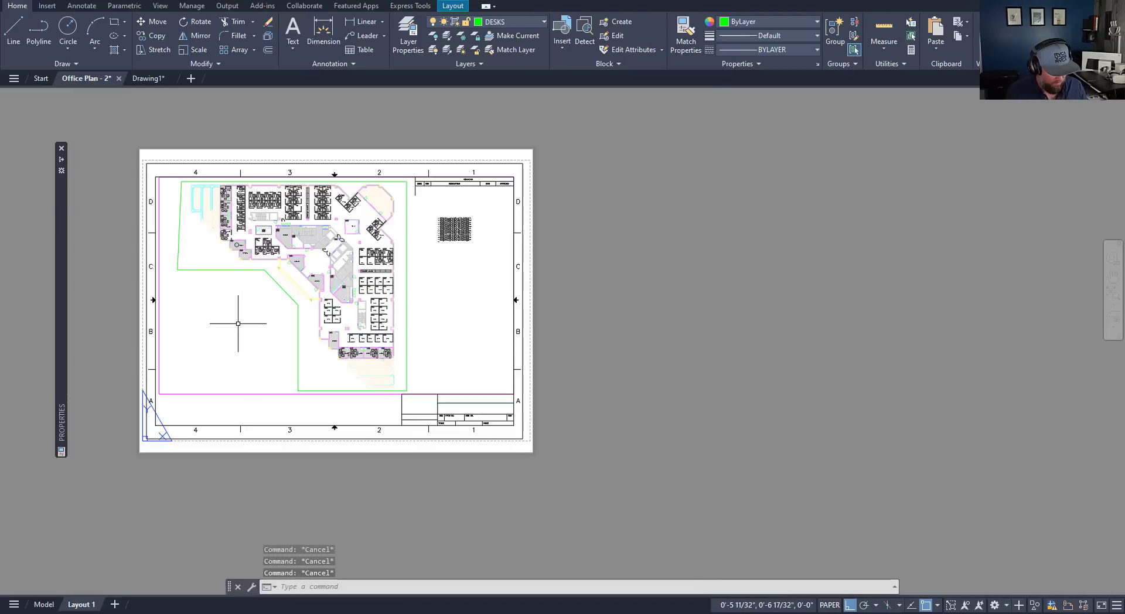
{"action": "type", "text": "VPCLIP"}
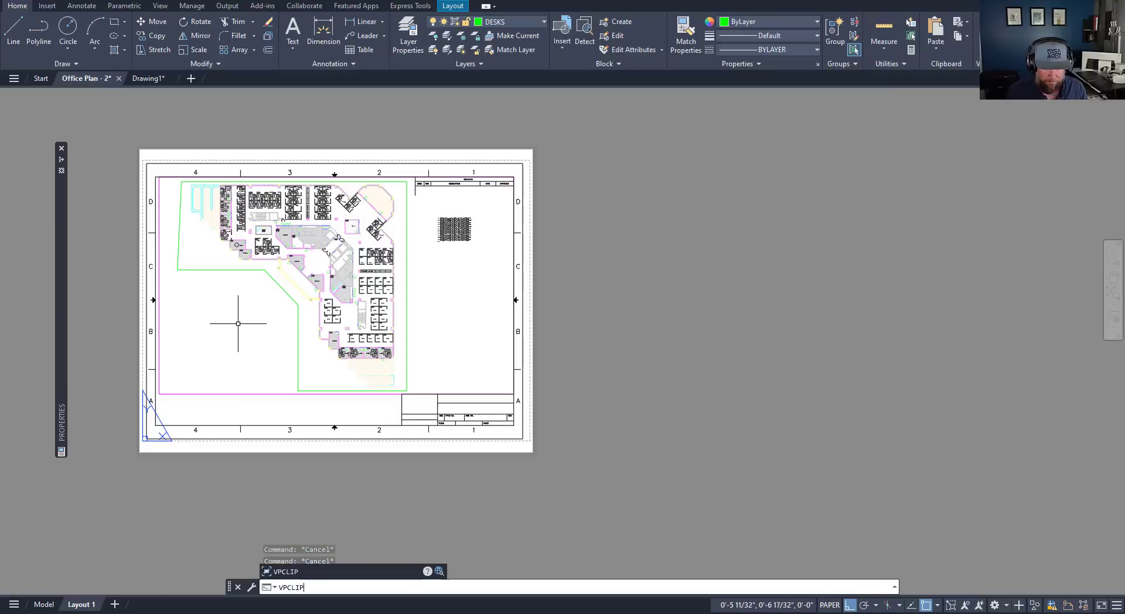
{"action": "key", "text": "Return"}
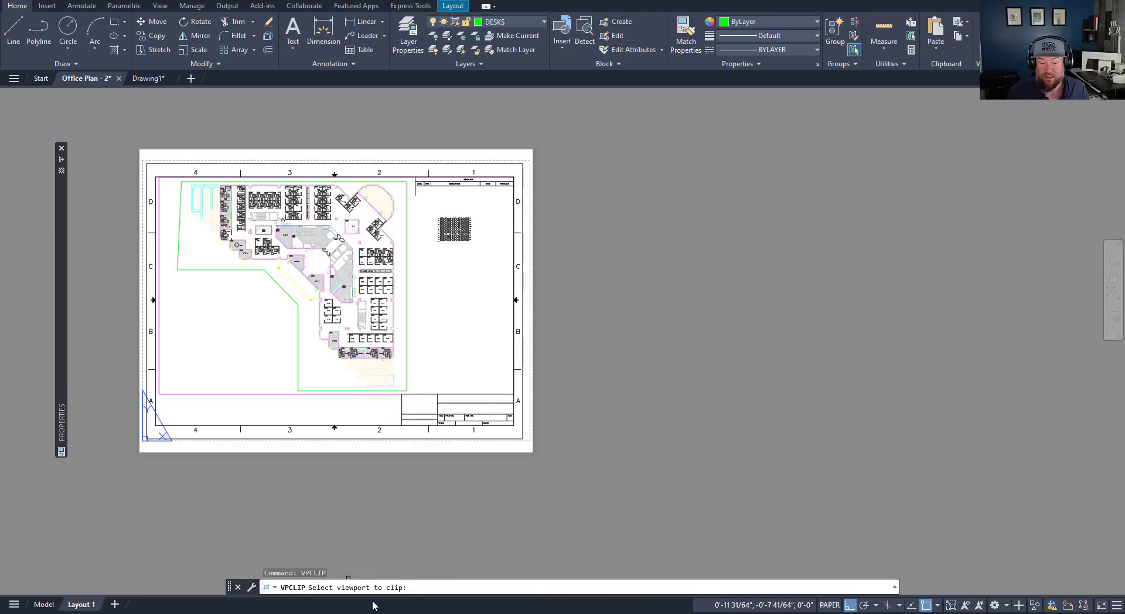
{"action": "left_click", "coordinate": [280, 393]}
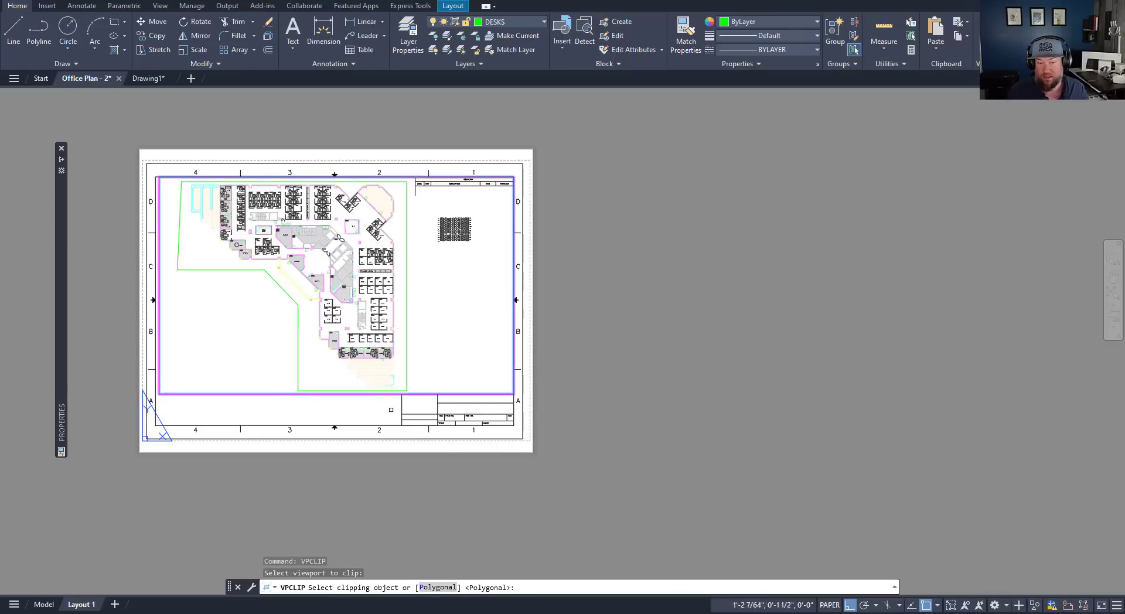
{"action": "left_click", "coordinate": [298, 354]}
{"action": "key", "text": "Escape"}
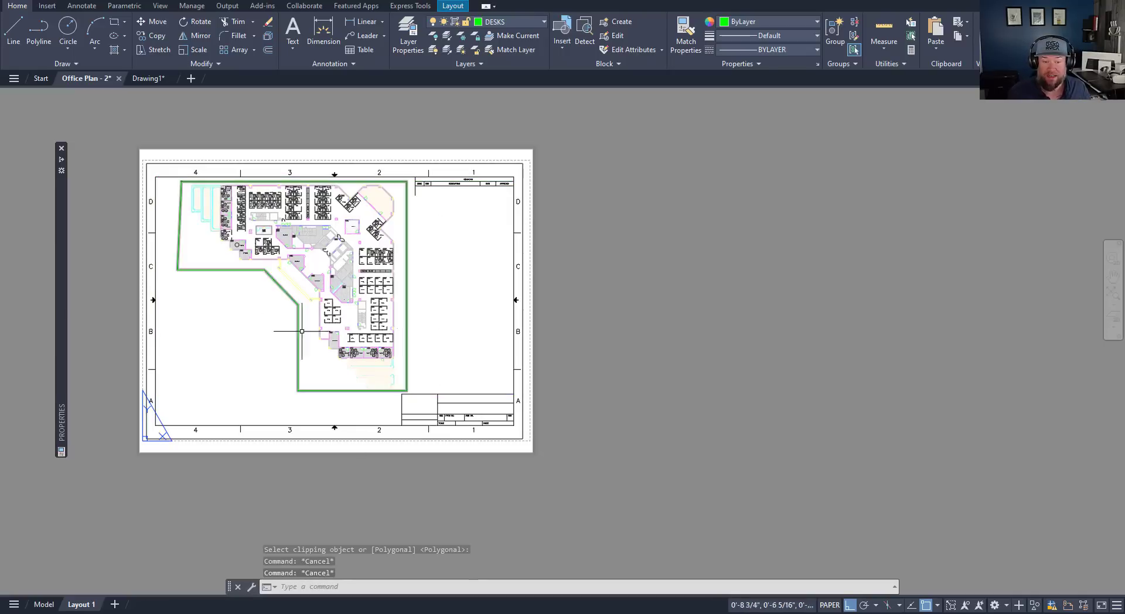
Step: Activate model space inside the clipped viewport, return to paper space, and examine the clipped plan on the sheet
{"action": "double_click", "coordinate": [311, 360]}
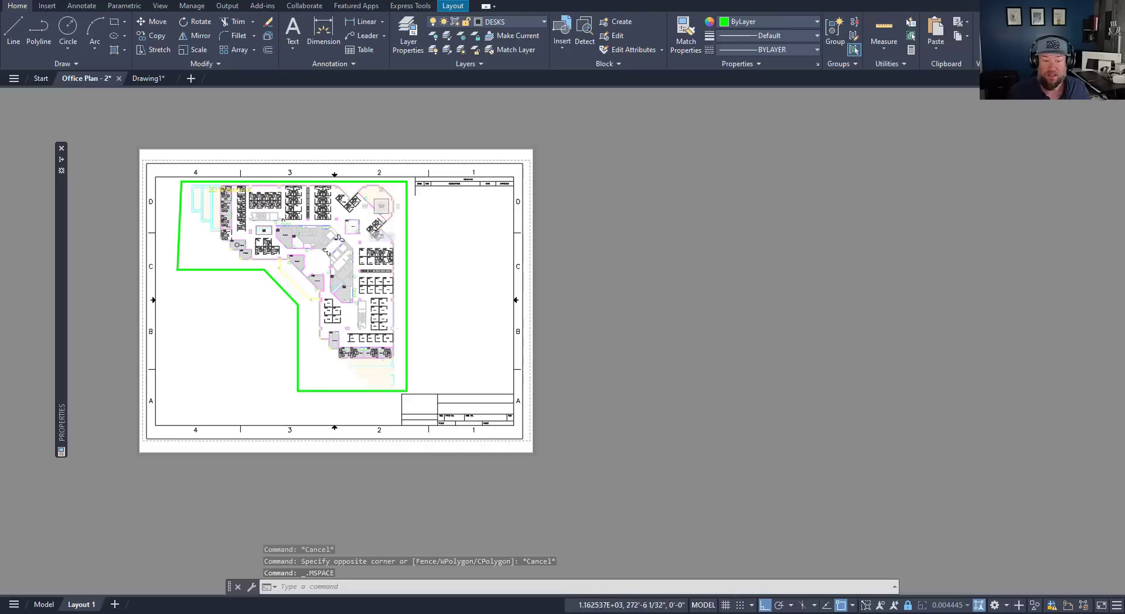
{"action": "double_click", "coordinate": [456, 304]}
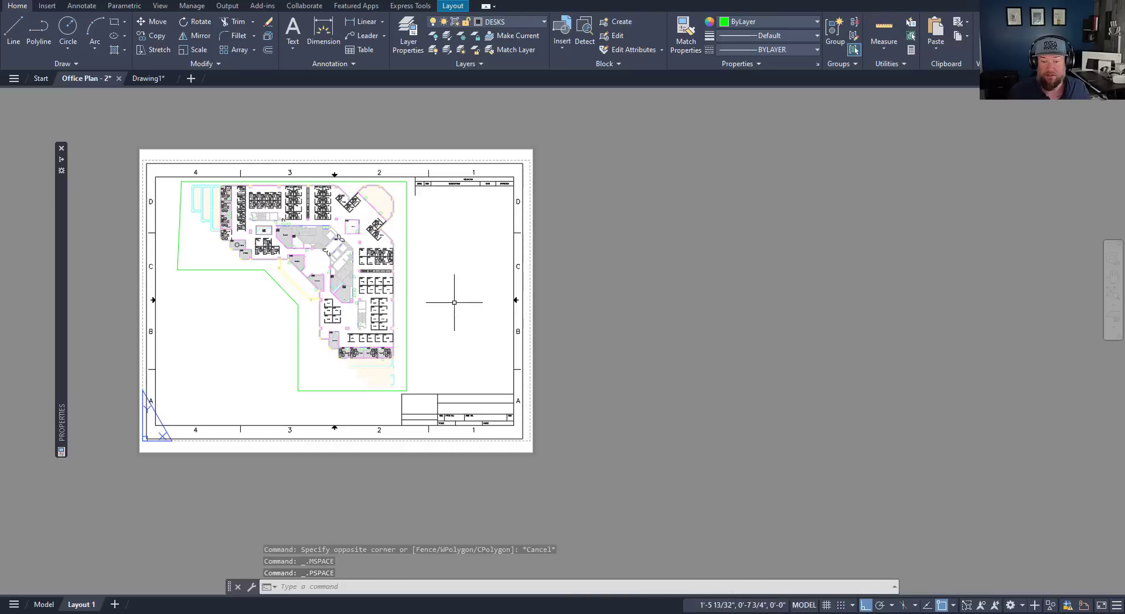
{"action": "key", "text": "Escape"}
{"action": "middle_click_drag", "start_coordinate": [360, 357], "coordinate": [342, 324]}
{"action": "scroll", "coordinate": [349, 268], "scroll_direction": "up", "scroll_amount": 4}
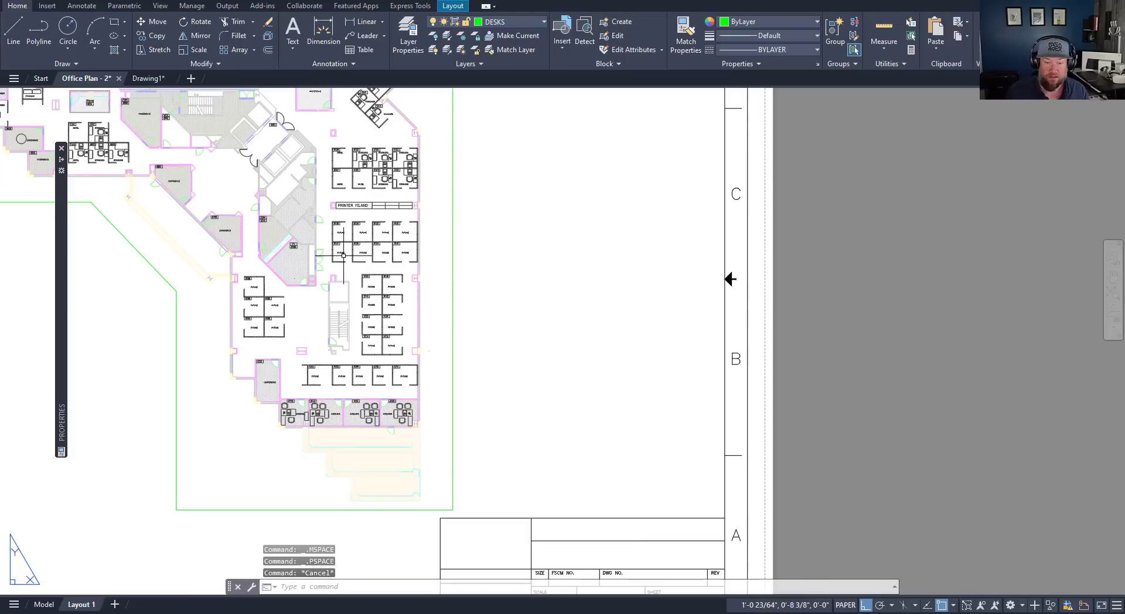
{"action": "scroll", "coordinate": [326, 338], "scroll_direction": "down", "scroll_amount": 4}
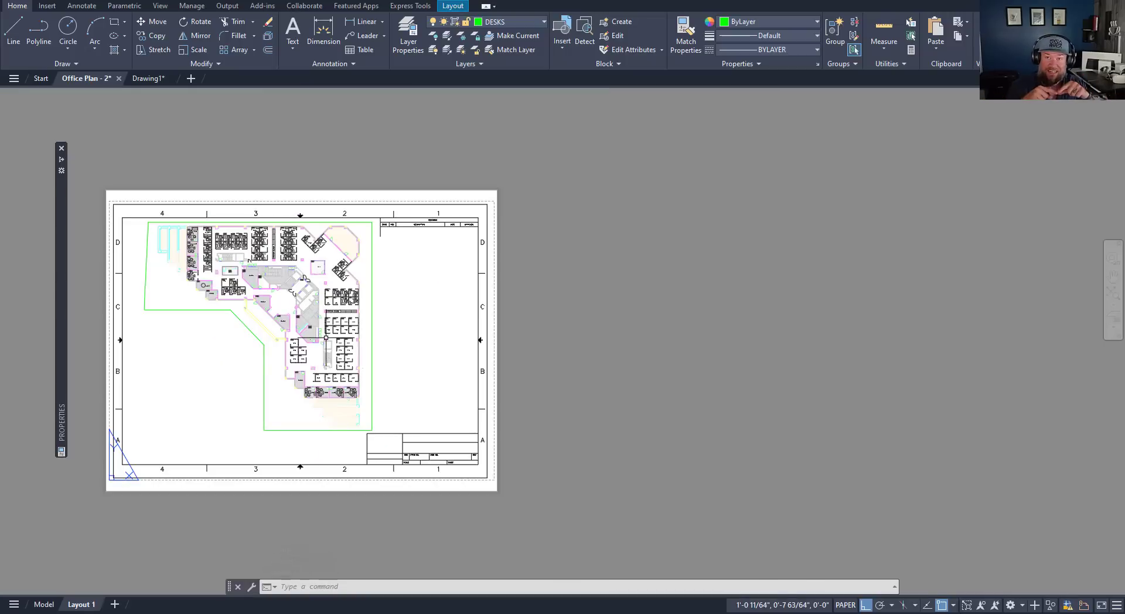
Step: Activate model space inside the clipped viewport and try to pan the plan within the locked view
{"action": "key", "text": "Escape"}
{"action": "key", "text": "Escape"}
{"action": "key", "text": "Escape"}
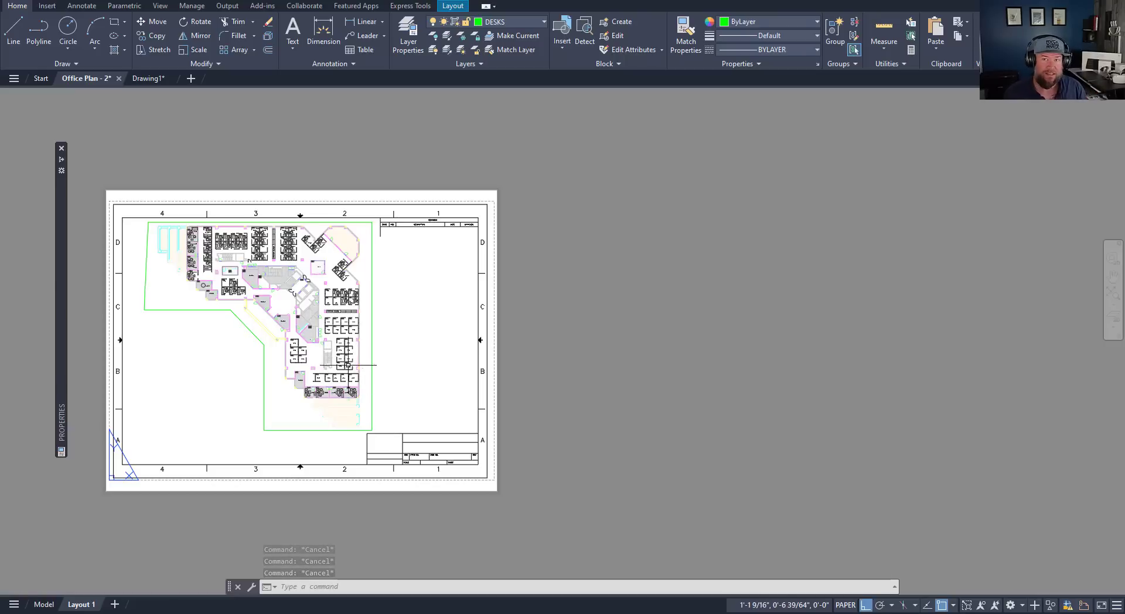
{"action": "scroll", "coordinate": [348, 365], "scroll_direction": "up", "scroll_amount": 5}
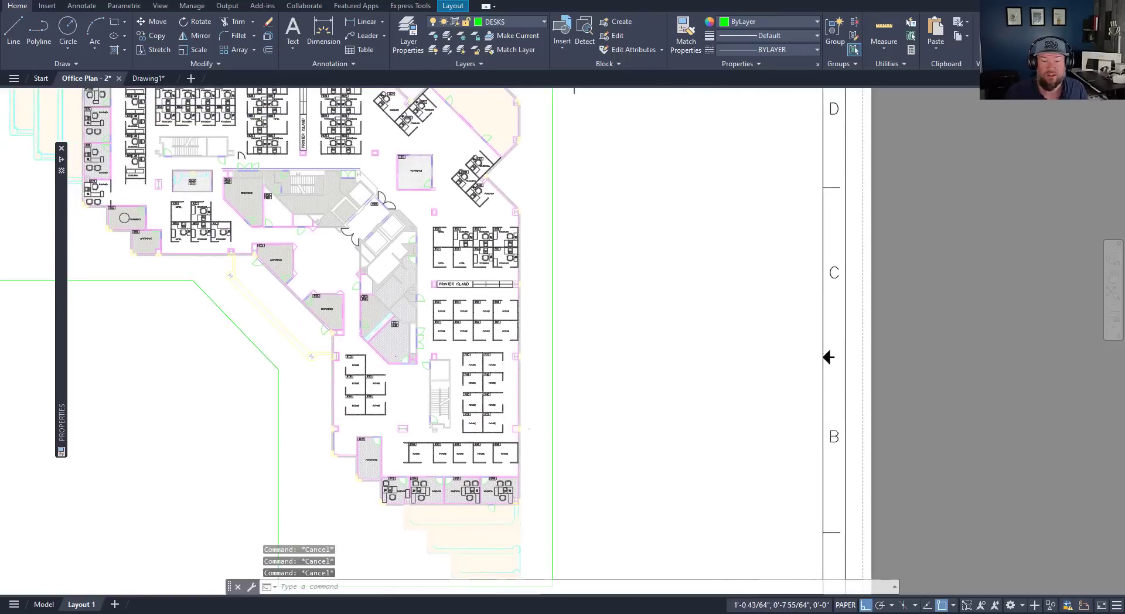
{"action": "scroll", "coordinate": [458, 357], "scroll_direction": "down", "scroll_amount": 2}
{"action": "double_click", "coordinate": [386, 305]}
{"action": "middle_click_drag", "start_coordinate": [383, 308], "coordinate": [401, 295]}
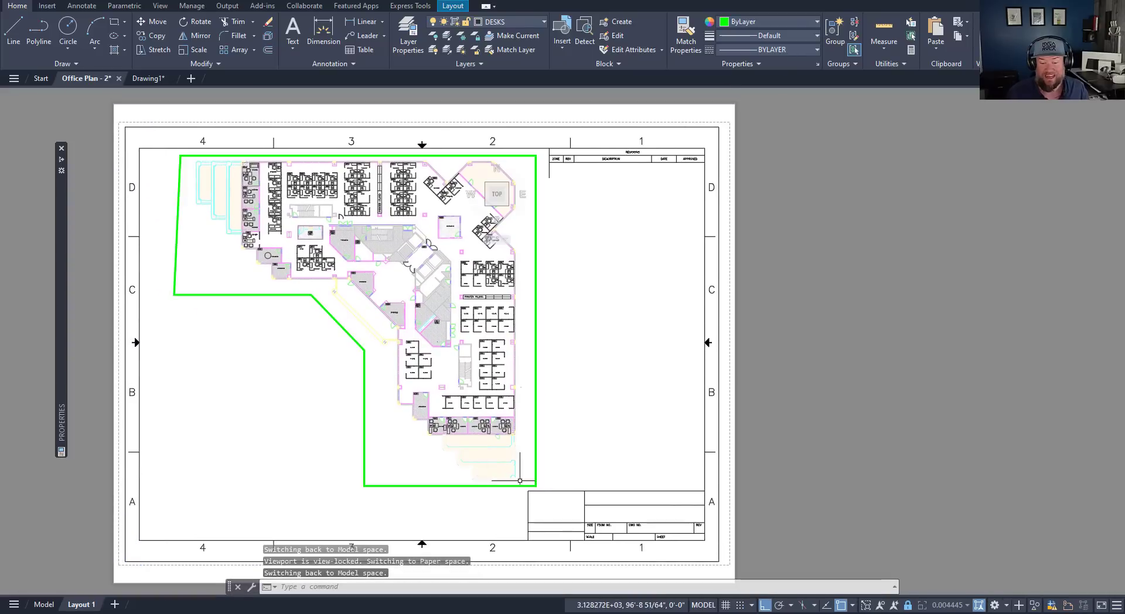
Step: Unlock the clipped viewport, then shift and enlarge the plan inside its green boundary
{"action": "left_click", "coordinate": [907, 606]}
{"action": "middle_click_drag", "start_coordinate": [468, 363], "coordinate": [383, 337]}
{"action": "scroll", "coordinate": [433, 377], "scroll_direction": "up", "scroll_amount": 2}
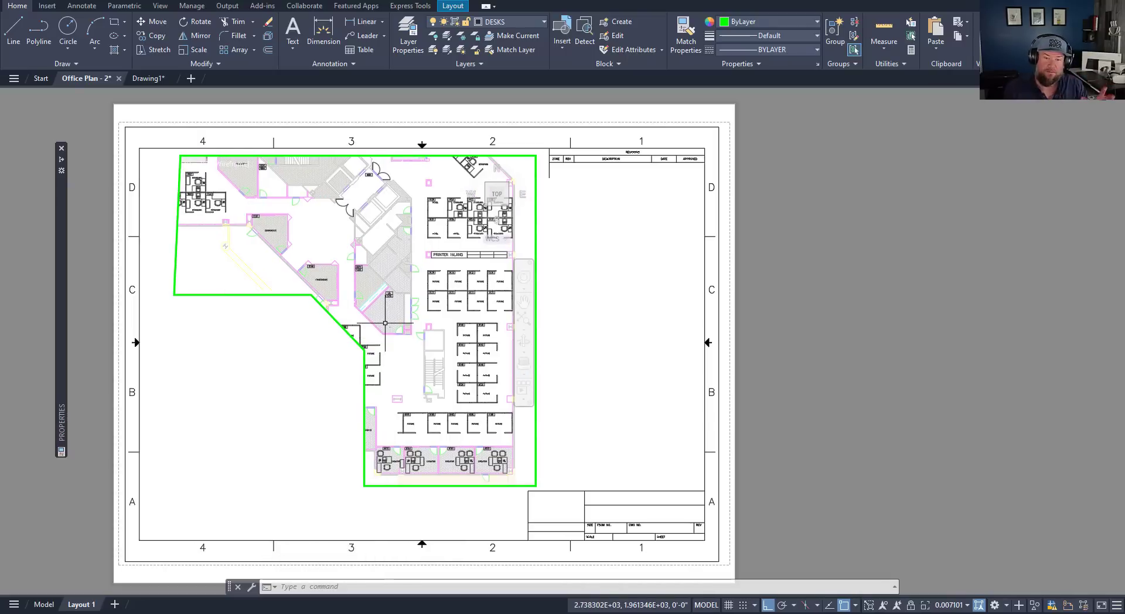
Step: Undo the plan's pan and zoom and the viewport unlock, and return to paper space with nothing selected
{"action": "type", "text": "u"}
{"action": "key", "text": "Return"}
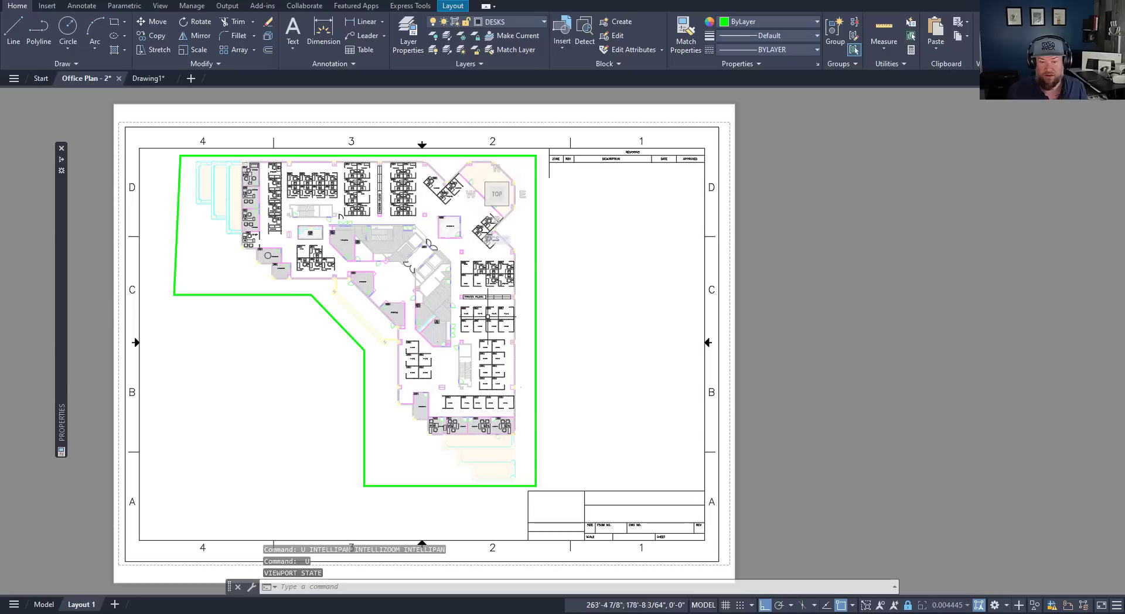
{"action": "double_click", "coordinate": [610, 292]}
{"action": "left_click", "coordinate": [617, 299]}
{"action": "key", "text": "Escape"}
{"action": "key", "text": "Escape"}
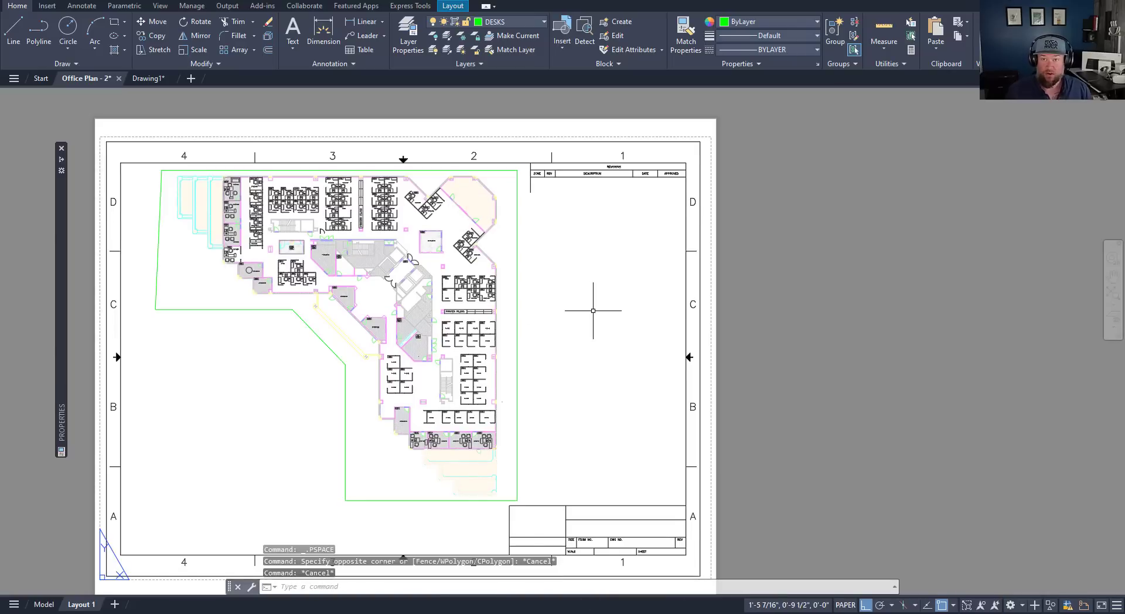